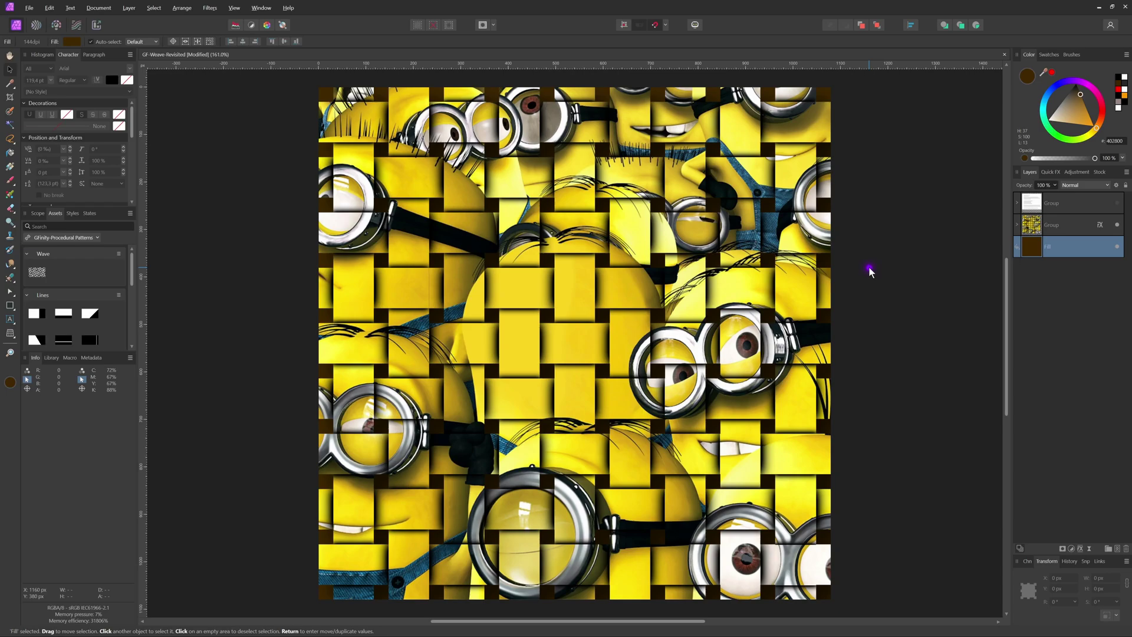
Start a new document using the Social Media Square Post preset at 1080 × 1080 px.
key("ctrl+n")
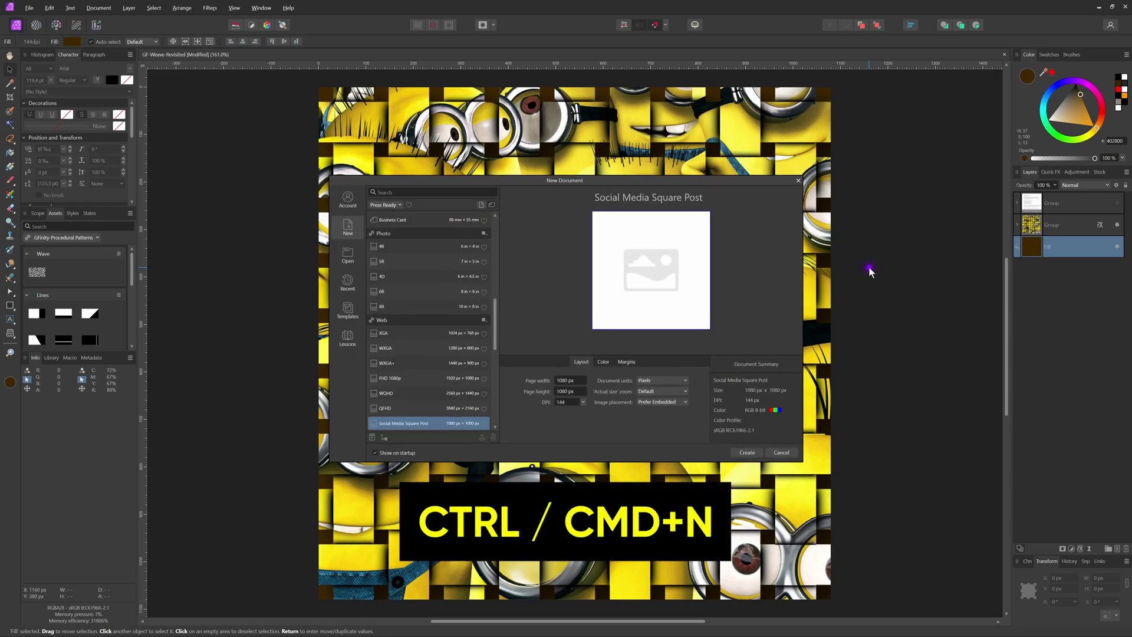
Create the blank white 1080 × 1080 px Untitled document.
key("Return")
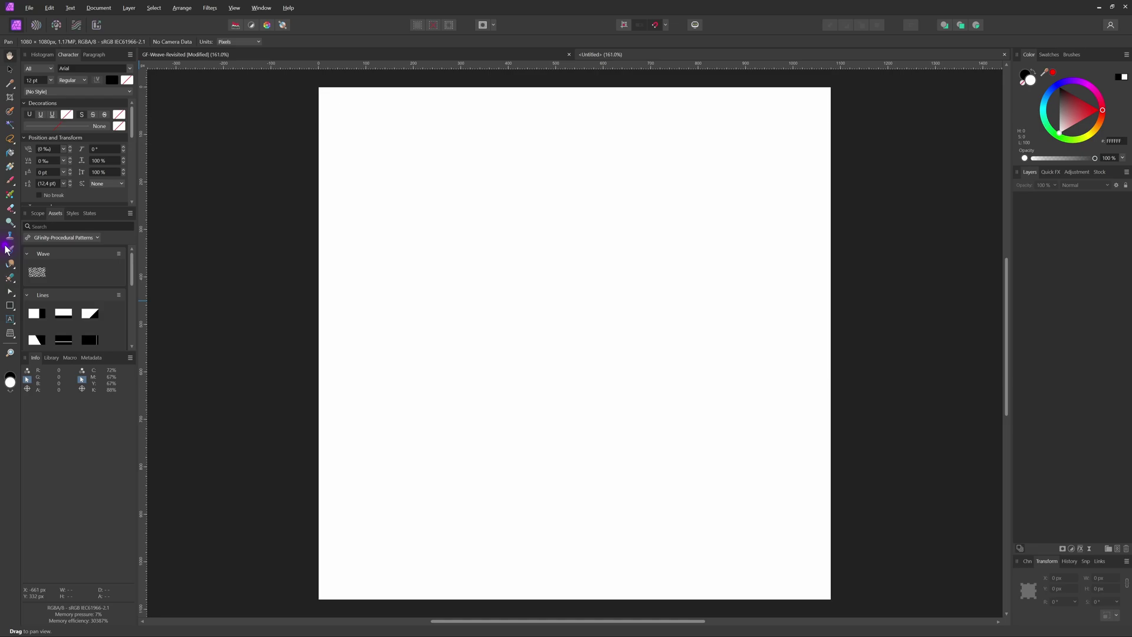
Draw a small black square of about 31.3 px at the page's top-left corner.
left_click(10, 306)
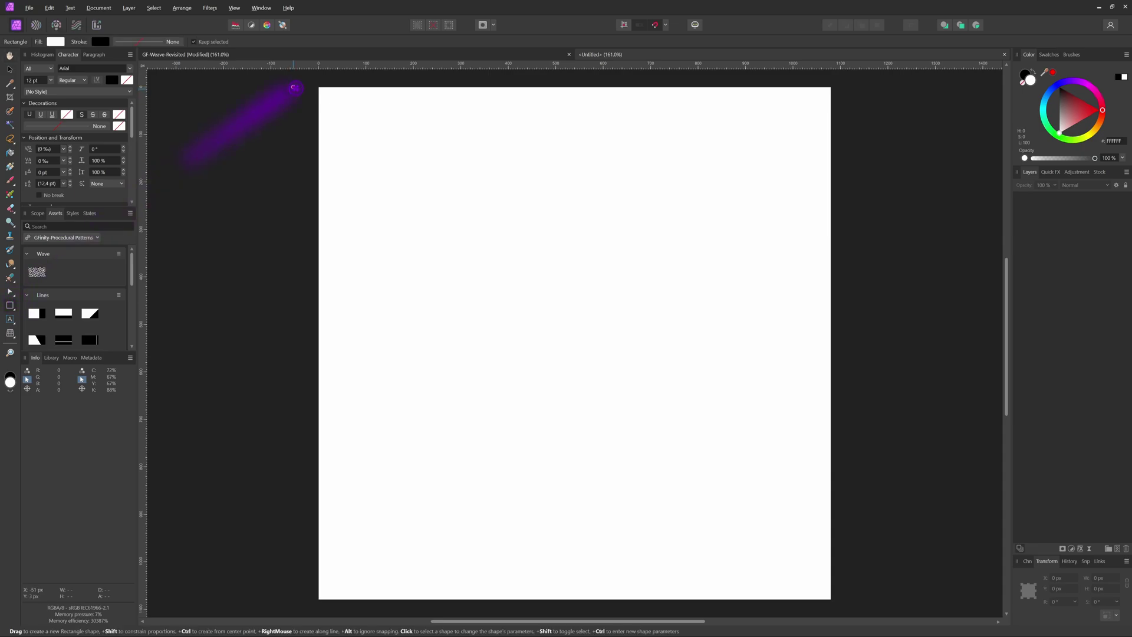
left_click_drag(318, 88, 331, 100)
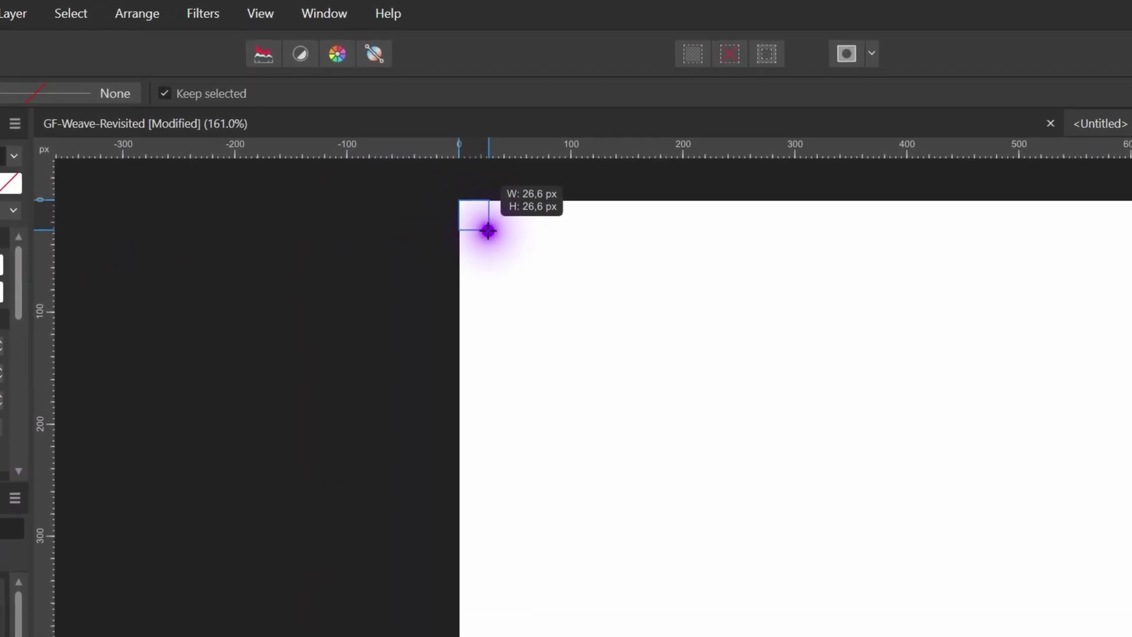
mouse_move(488, 230)
left_mouse_down()
mouse_move(504, 244)
mouse_move(494, 235)
left_mouse_up()
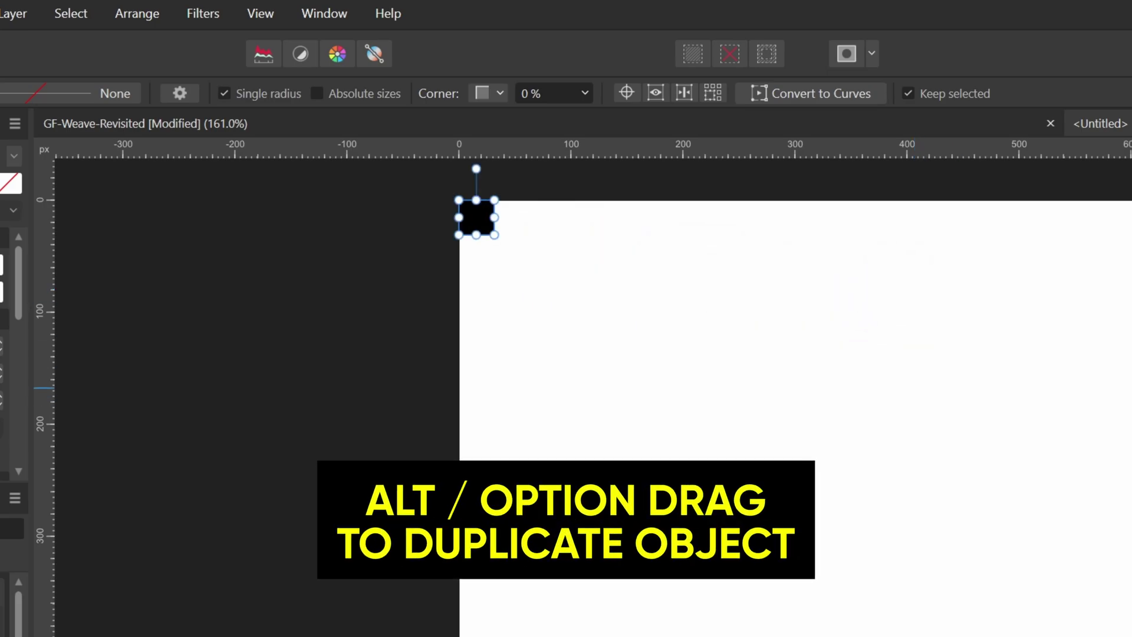
Copy the square to its right, stretch it full height, and set its width to 31.3×2.5 (78.3 px).
key("v")
left_click_drag(476, 217, 507, 222, "alt")
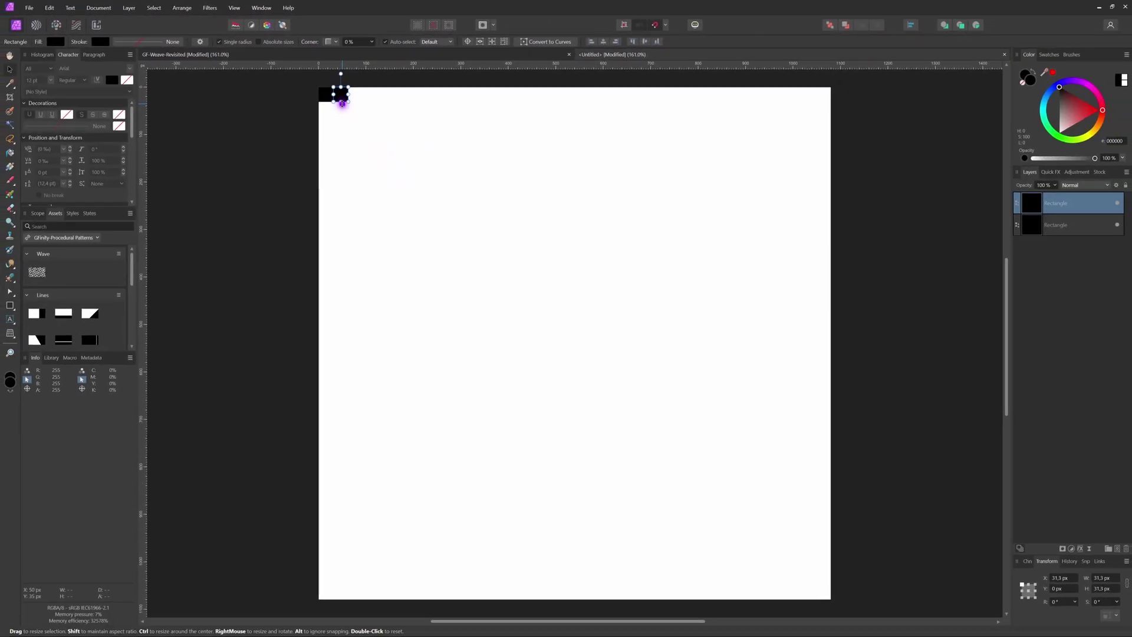
left_click_drag(342, 104, 388, 598)
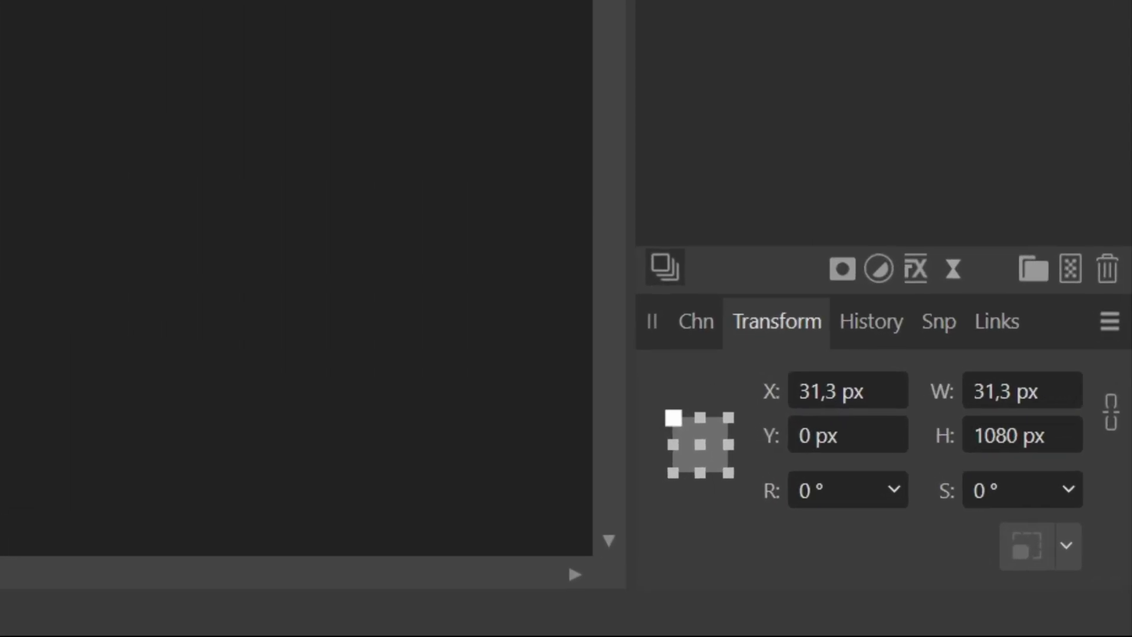
left_click(1013, 394)
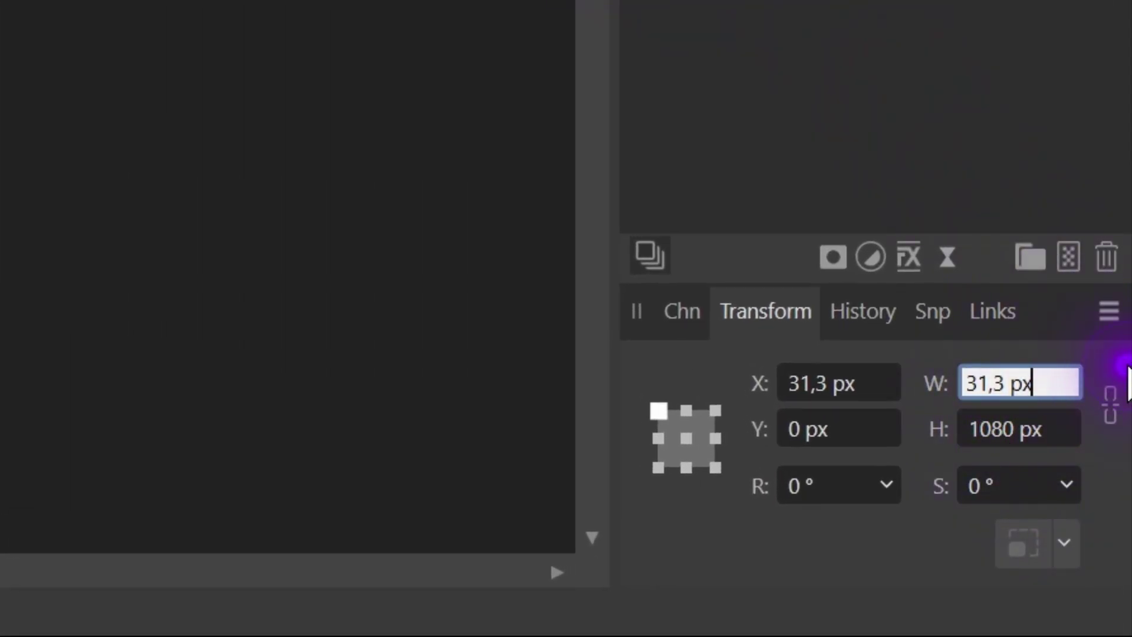
key("BackSpace")
key("BackSpace")
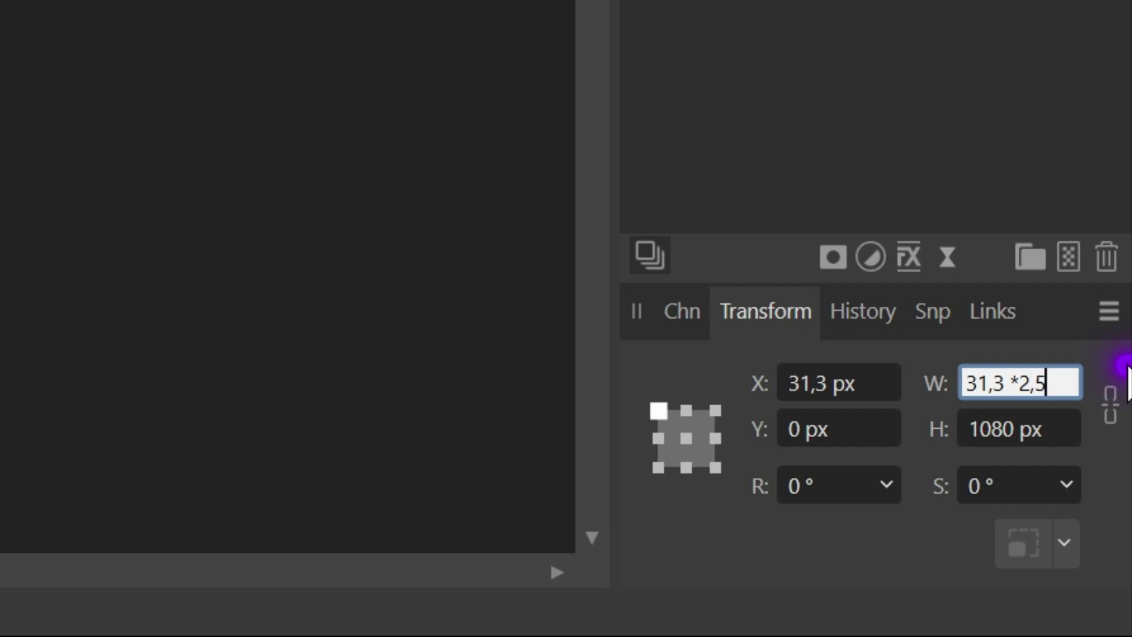
key("Return")
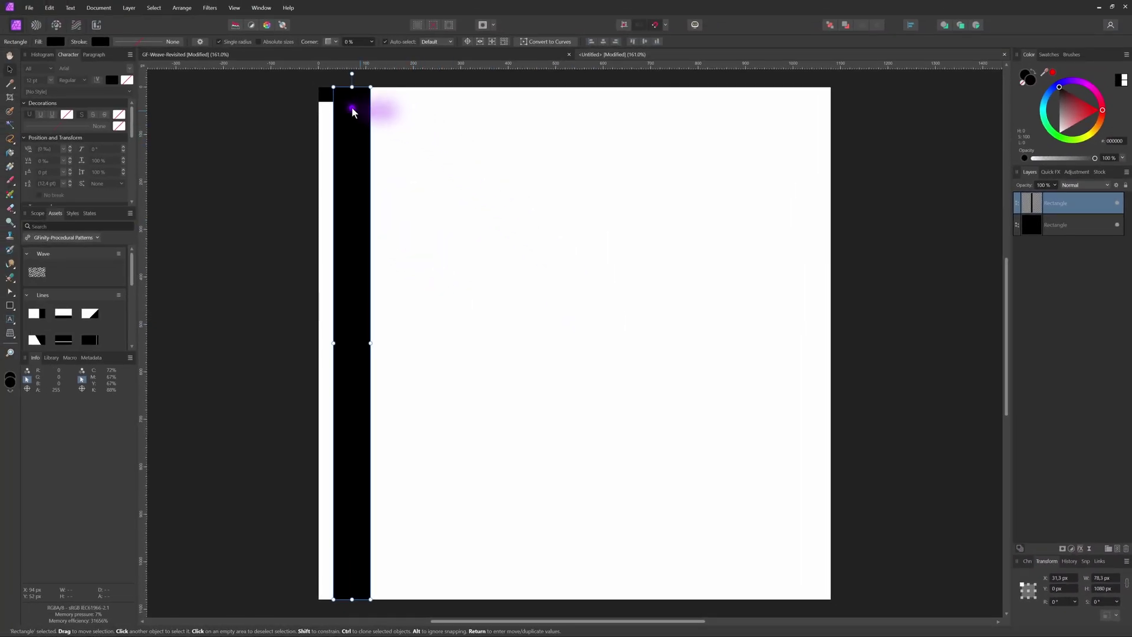
left_click(326, 97, "shift")
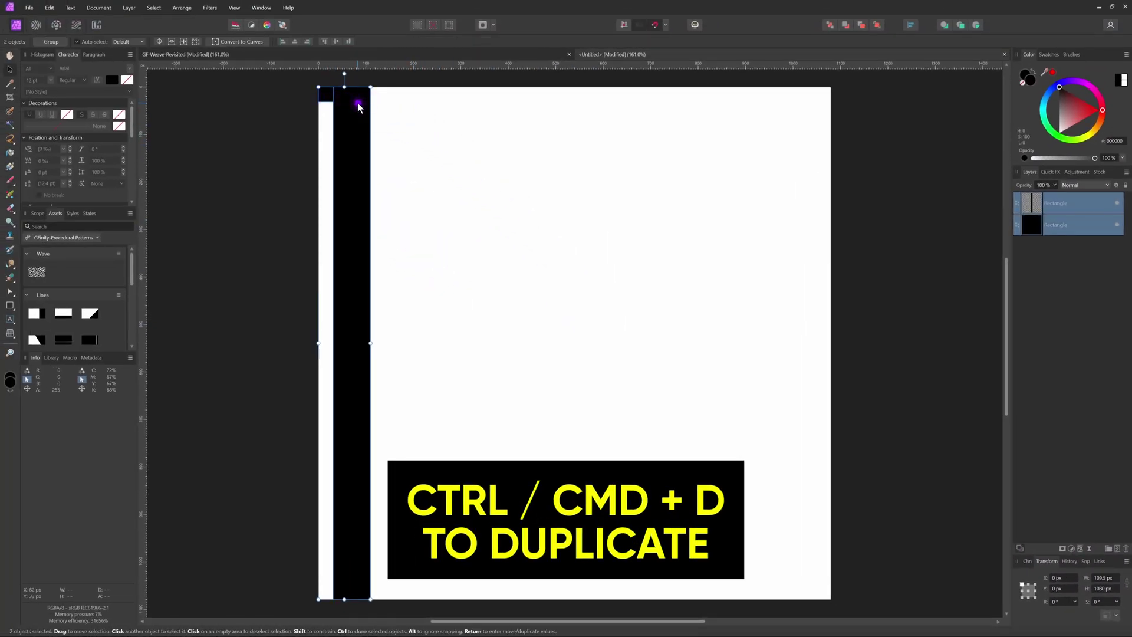
Repeat the square-and-bar pair at even spacing across the page and move the leftover square off the page.
key("ctrl+d")
left_click_drag(357, 106, 408, 113)
key("ctrl+d")
key("ctrl+d")
key("ctrl+d")
key("ctrl+d")
key("ctrl+d")
key("ctrl+d")
key("ctrl+d")
key("ctrl+d")
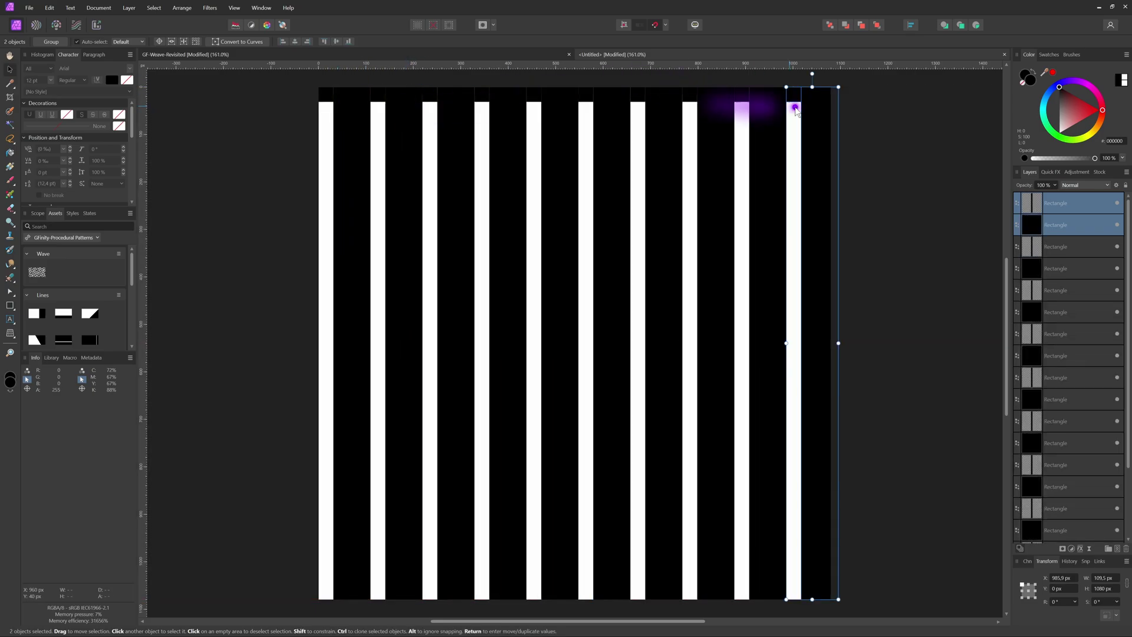
left_click(793, 95)
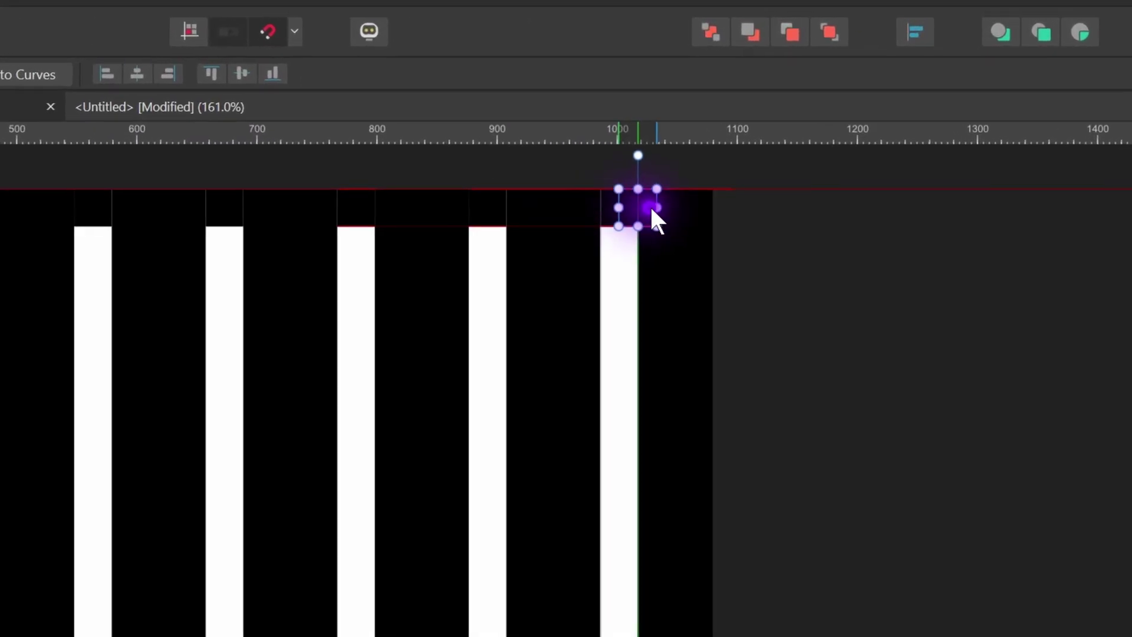
left_click_drag(747, 133, 795, 272)
scroll(795, 273, "up", 3)
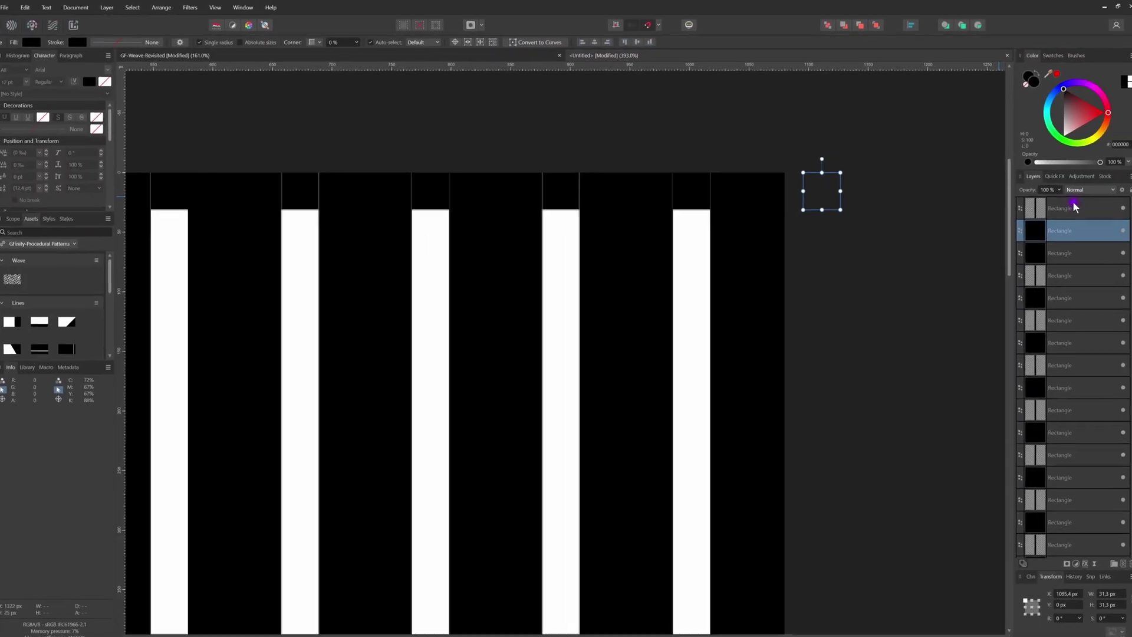
key("ctrl+0")
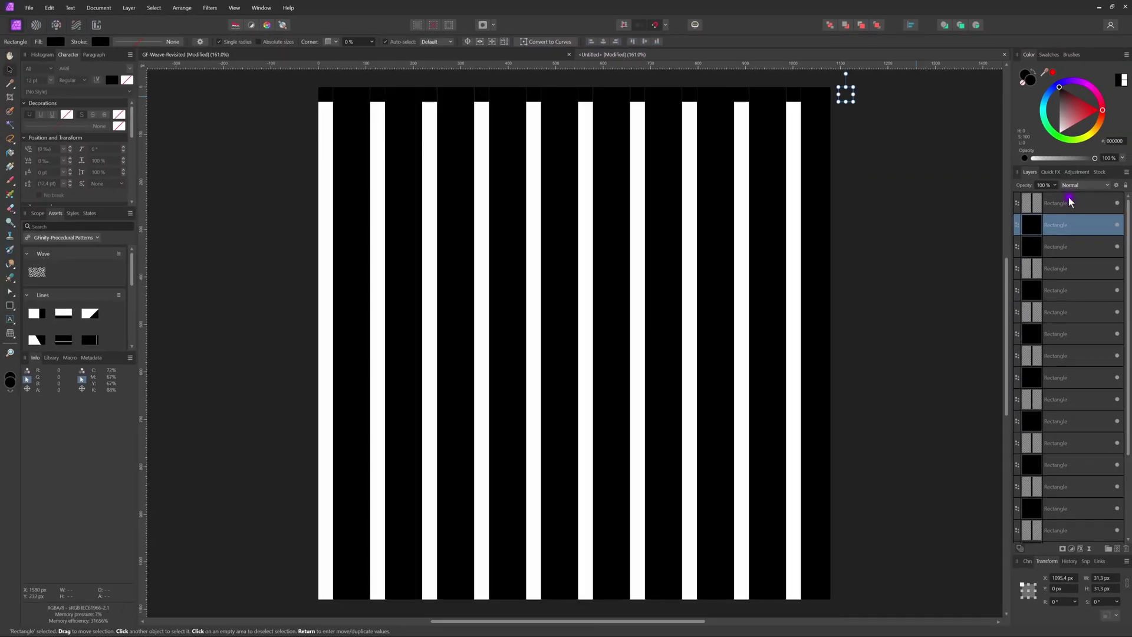
Group all the rectangles and narrow the group to 1080 px wide.
left_click(1084, 227)
scroll(1075, 326, "down", 1)
left_click(1076, 530, "shift")
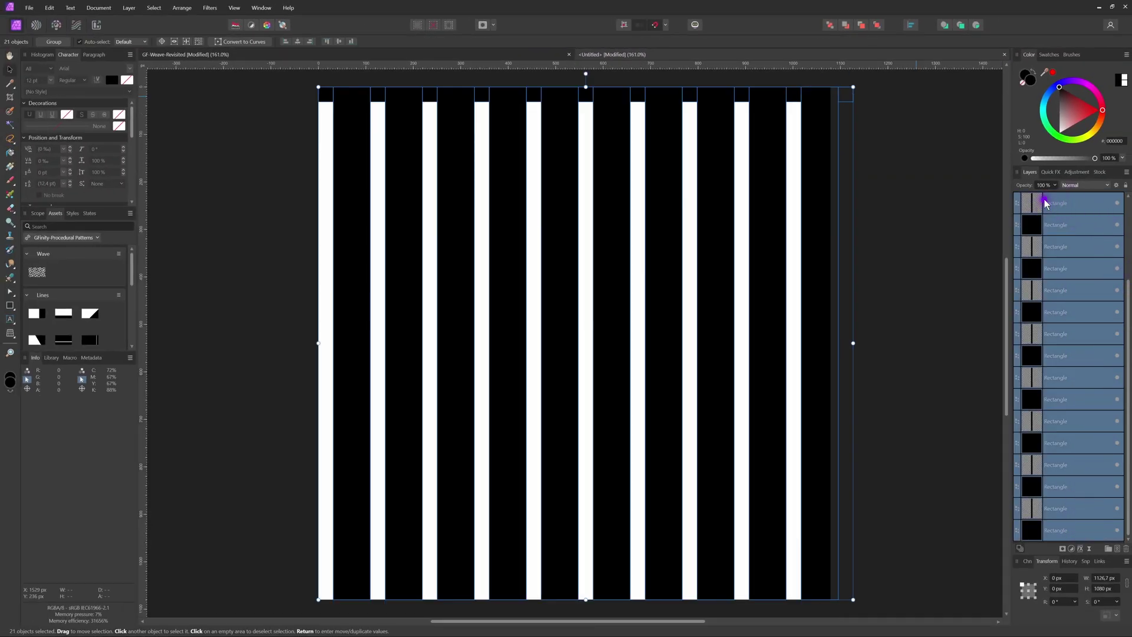
key("ctrl+g")
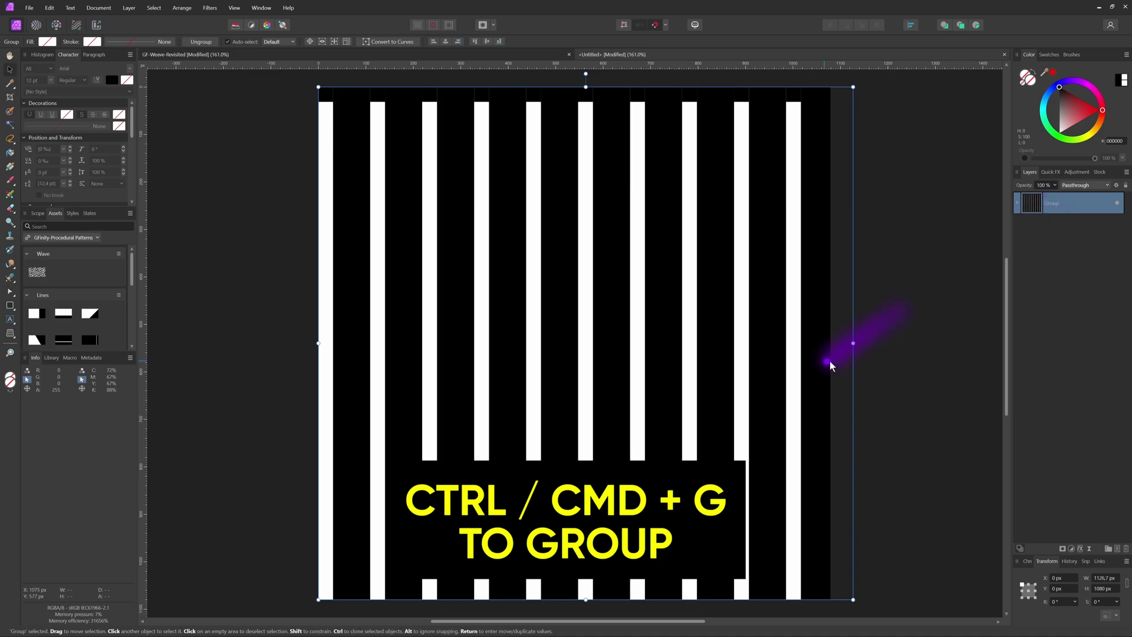
left_click_drag(852, 344, 830, 346)
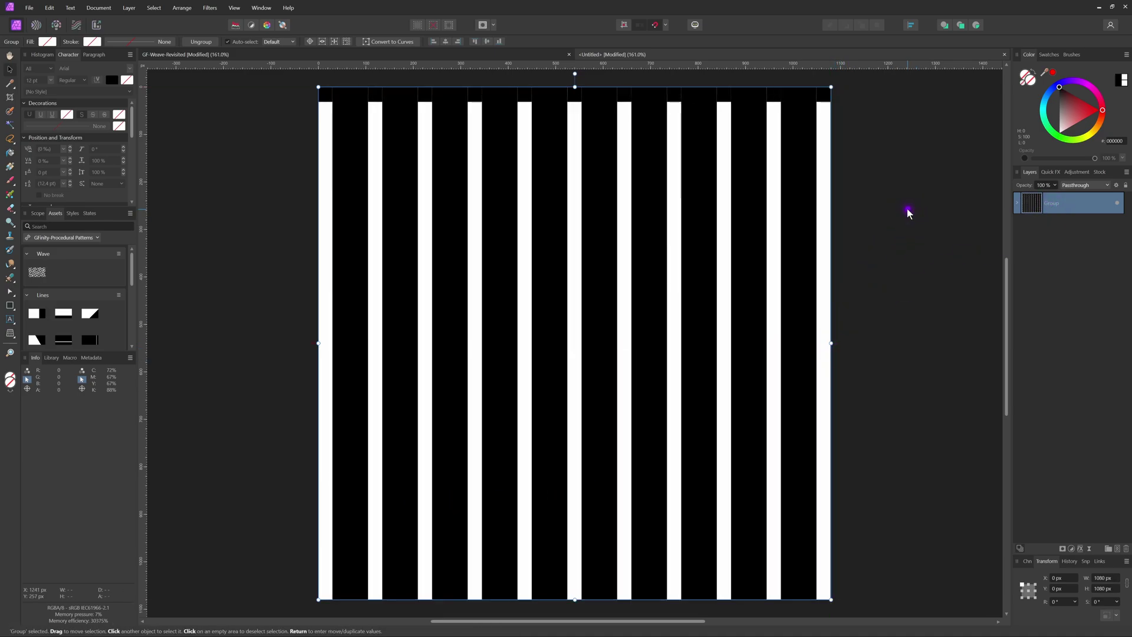
left_click(784, 97)
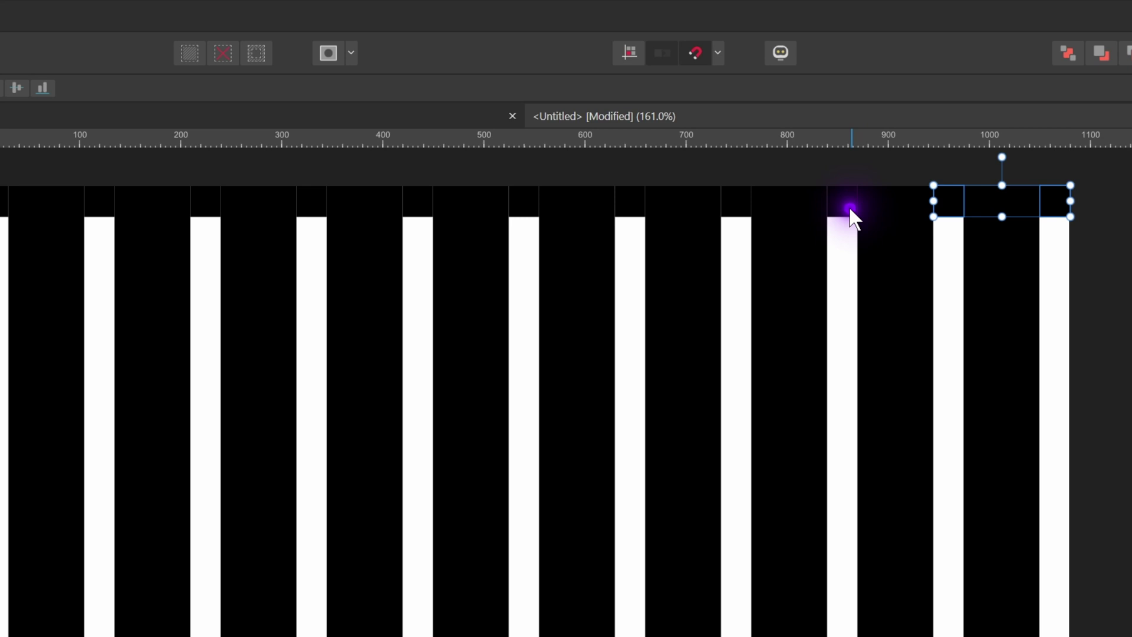
left_click_drag(850, 212, 3, 227)
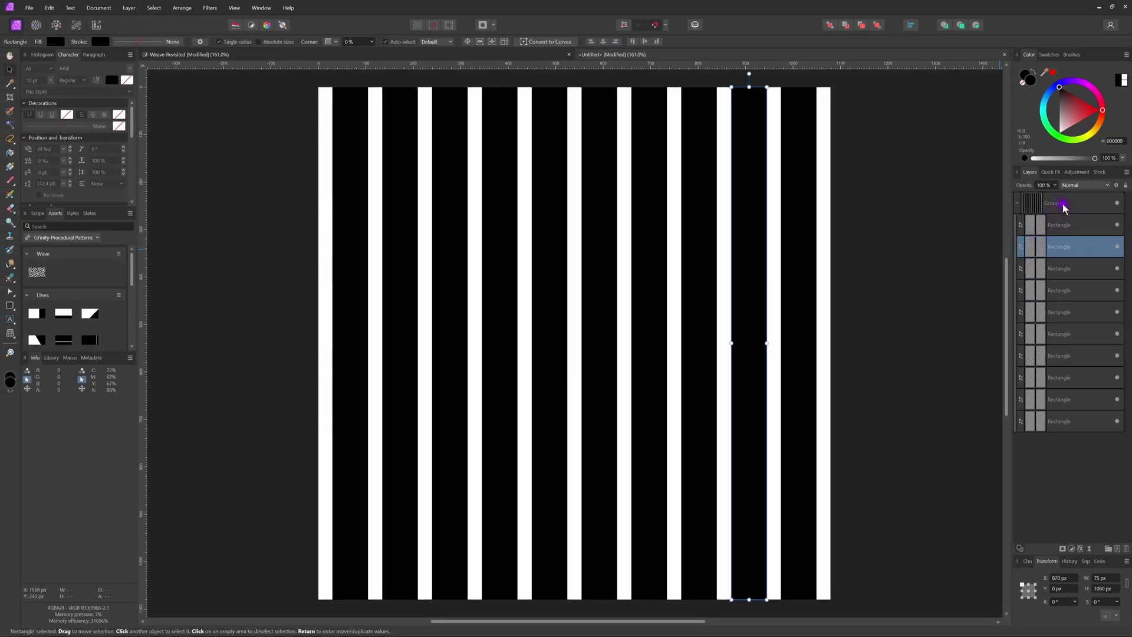
Name the bars group 'Horizontal' and collapse it in the Layers panel.
double_click(1069, 203)
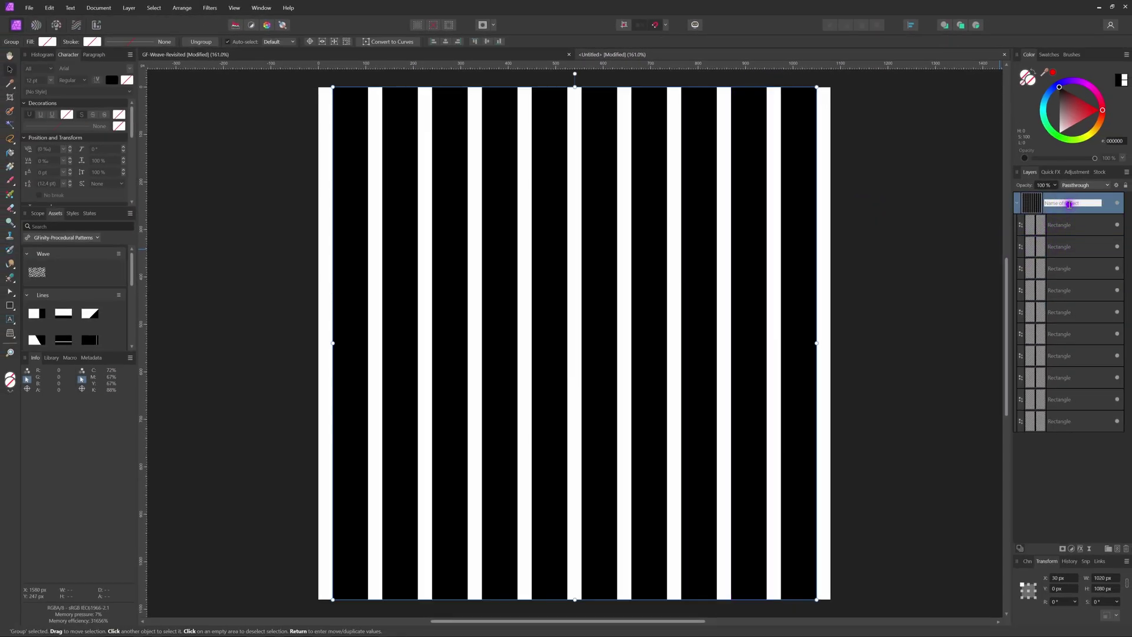
type("Horizontal")
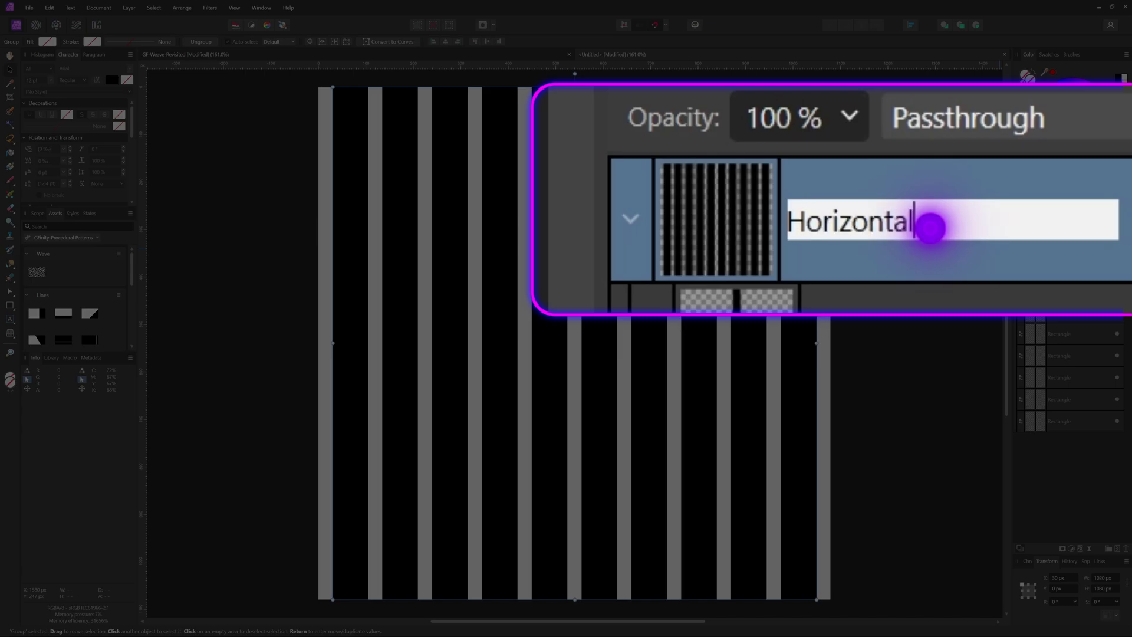
key("Return")
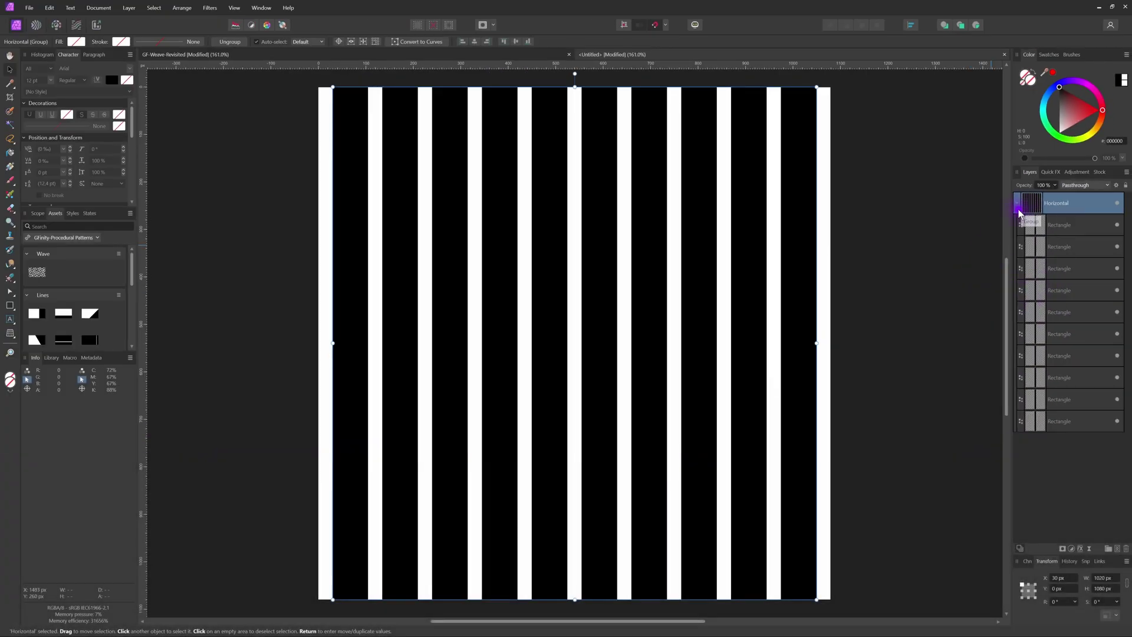
left_click(1018, 206)
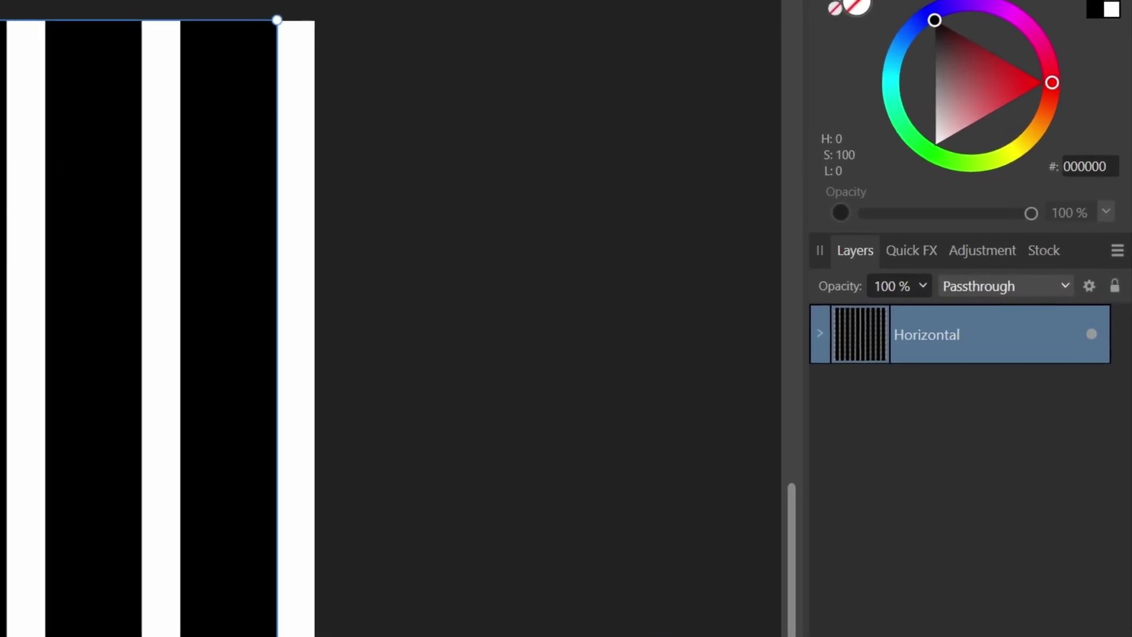
Duplicate the Horizontal group, rotate the copy 90°, and name it 'Vertical'.
key("ctrl+j")
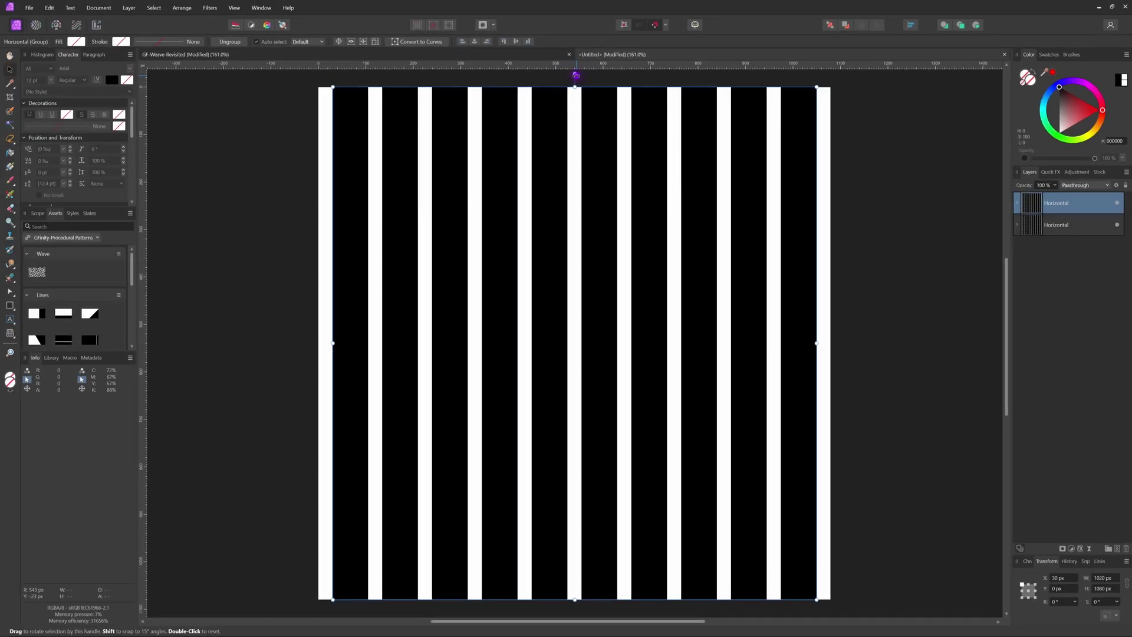
left_click_drag(574, 72, 273, 310)
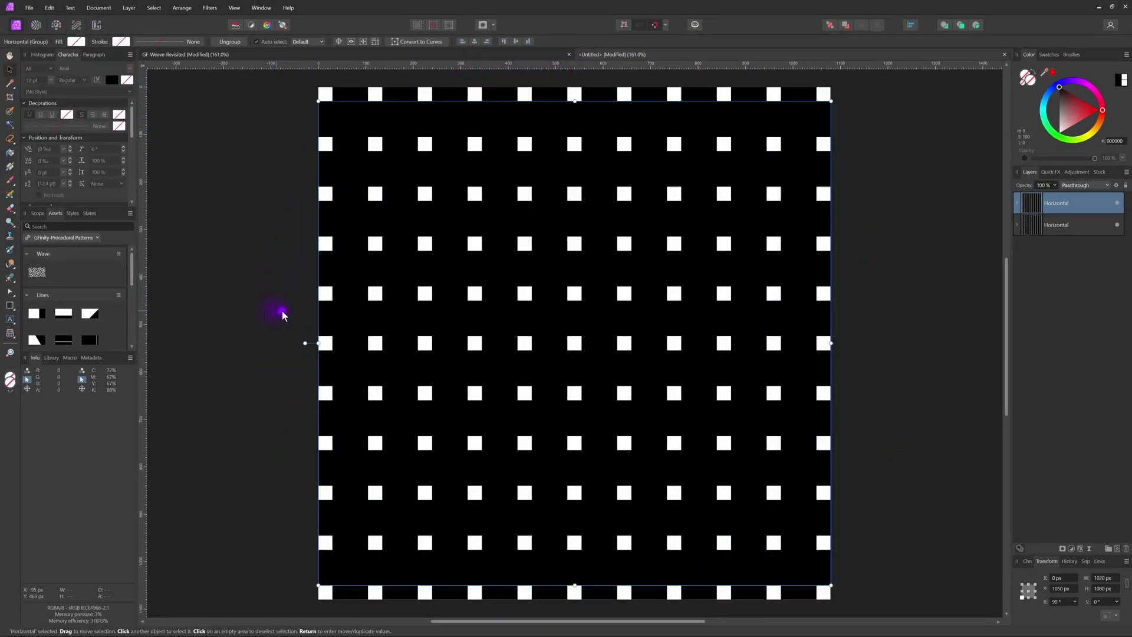
double_click(1060, 203)
type("M")
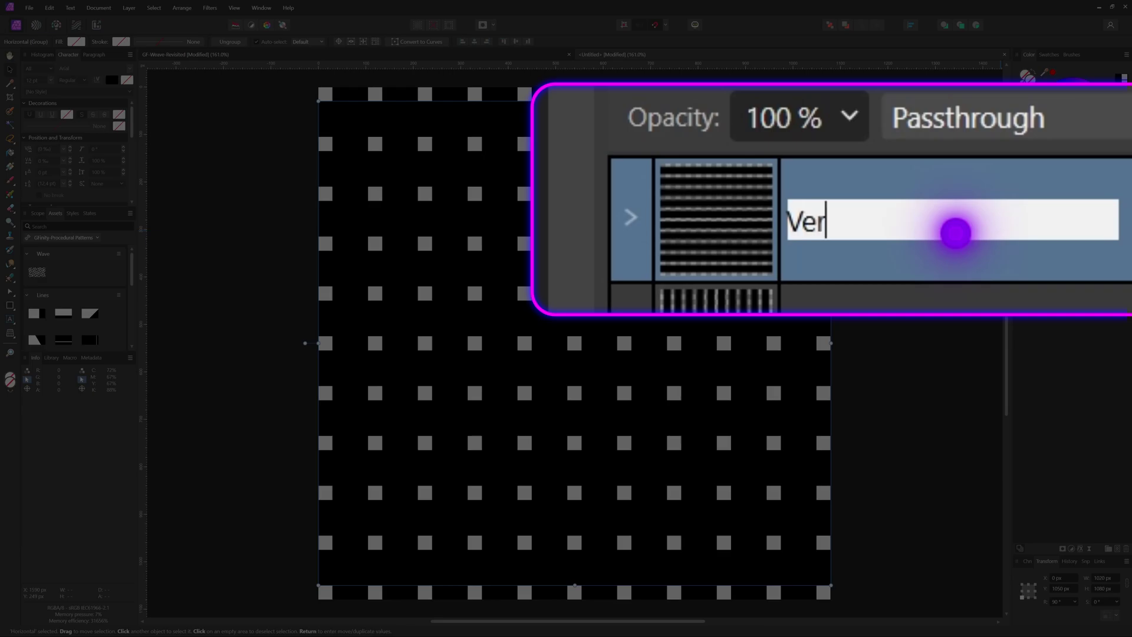
type("ertical")
key("Return")
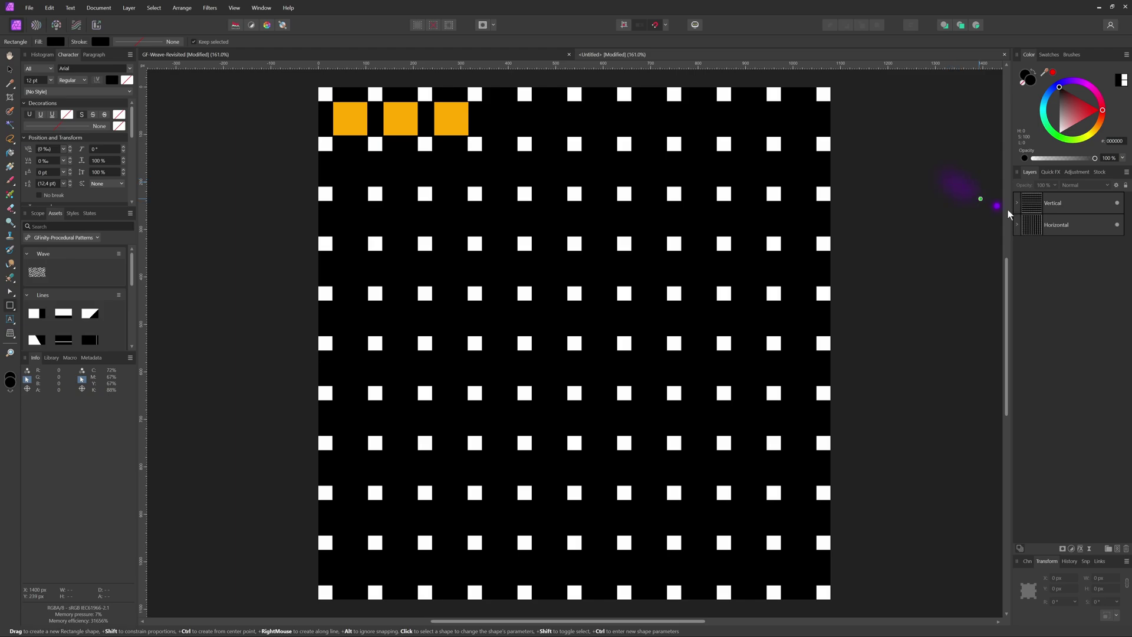
Intersect copies of the Horizontal and Vertical groups, then hide both original bar groups.
left_click(1066, 227)
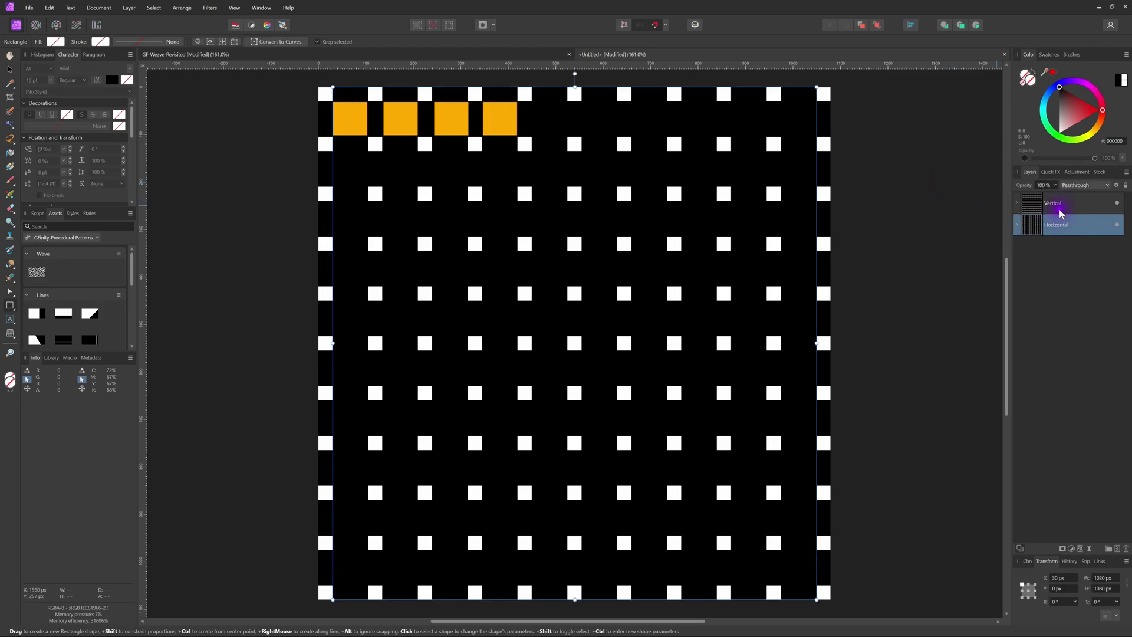
left_click(1059, 212, "shift")
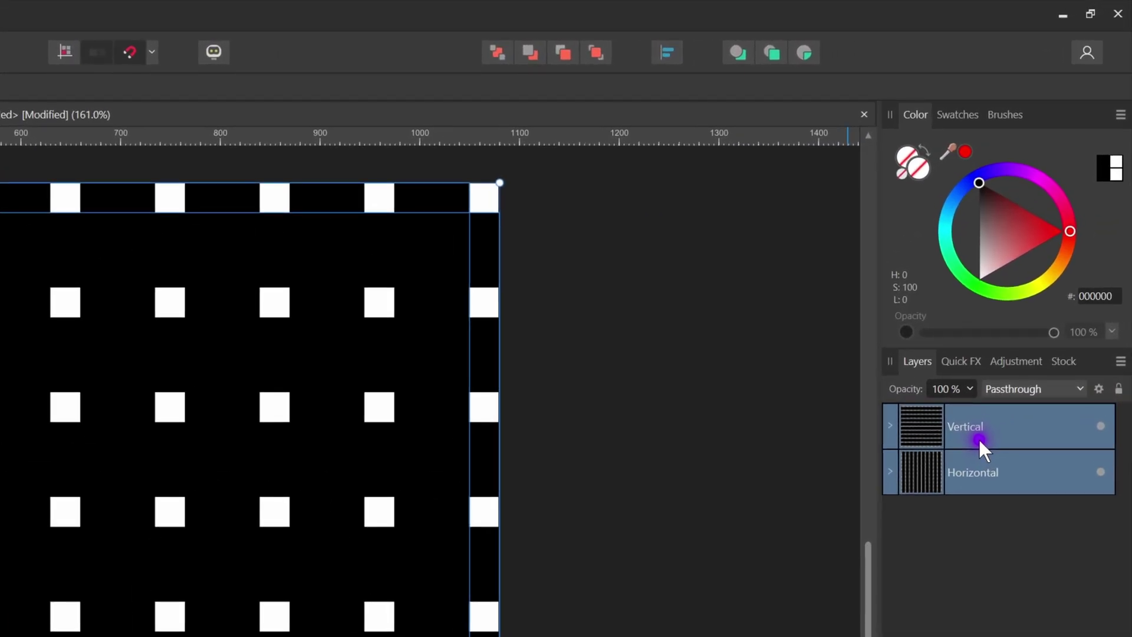
key("ctrl+j")
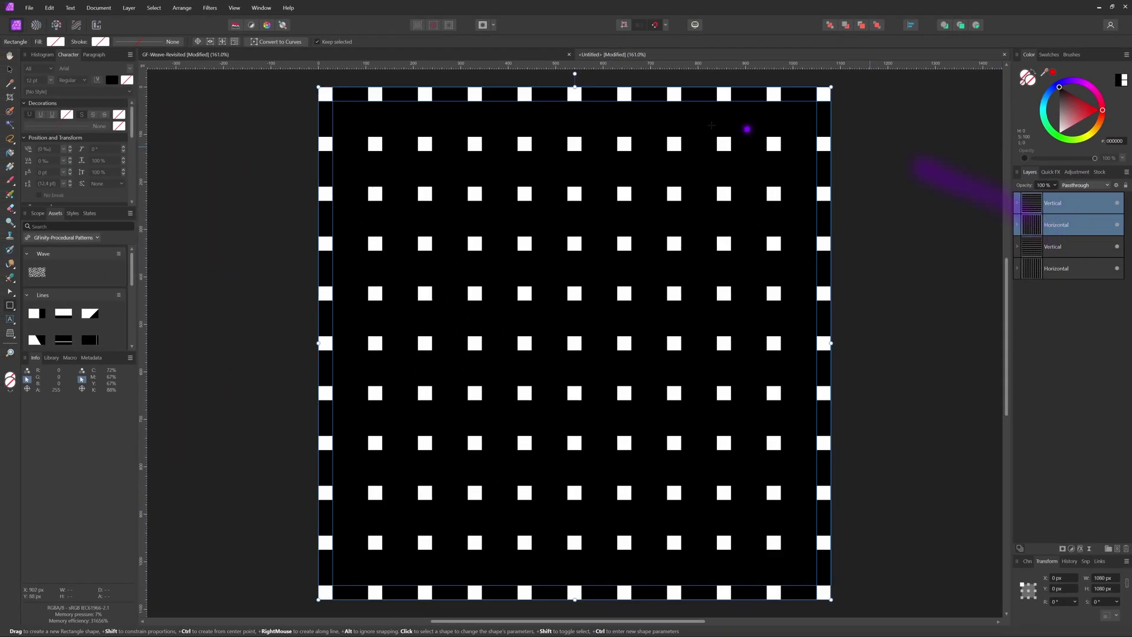
left_click(128, 8)
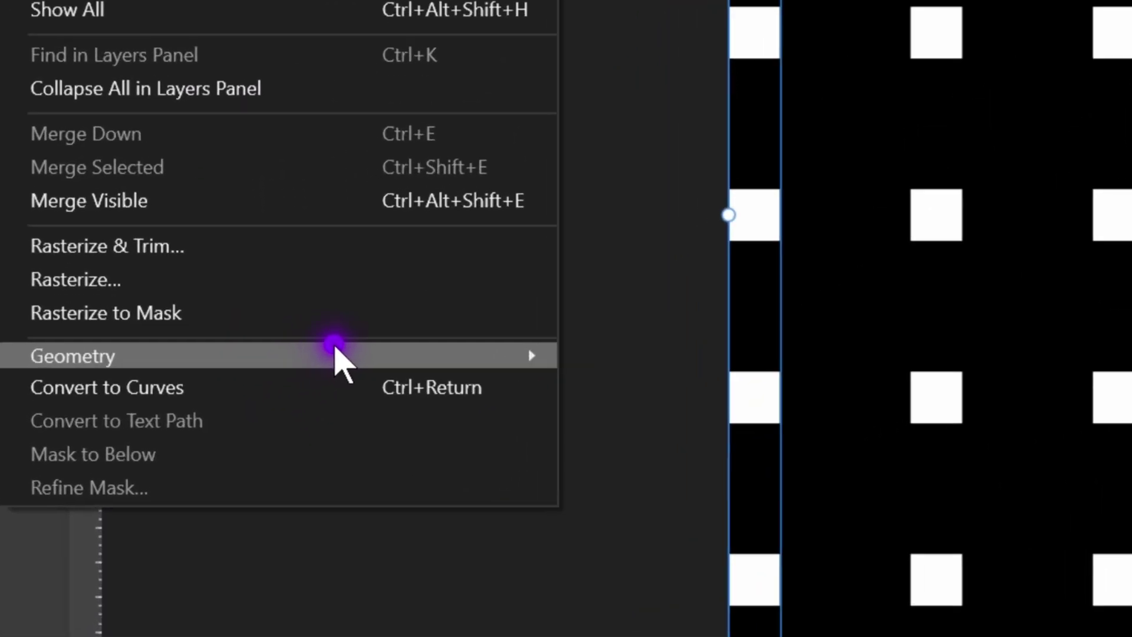
mouse_move(313, 523)
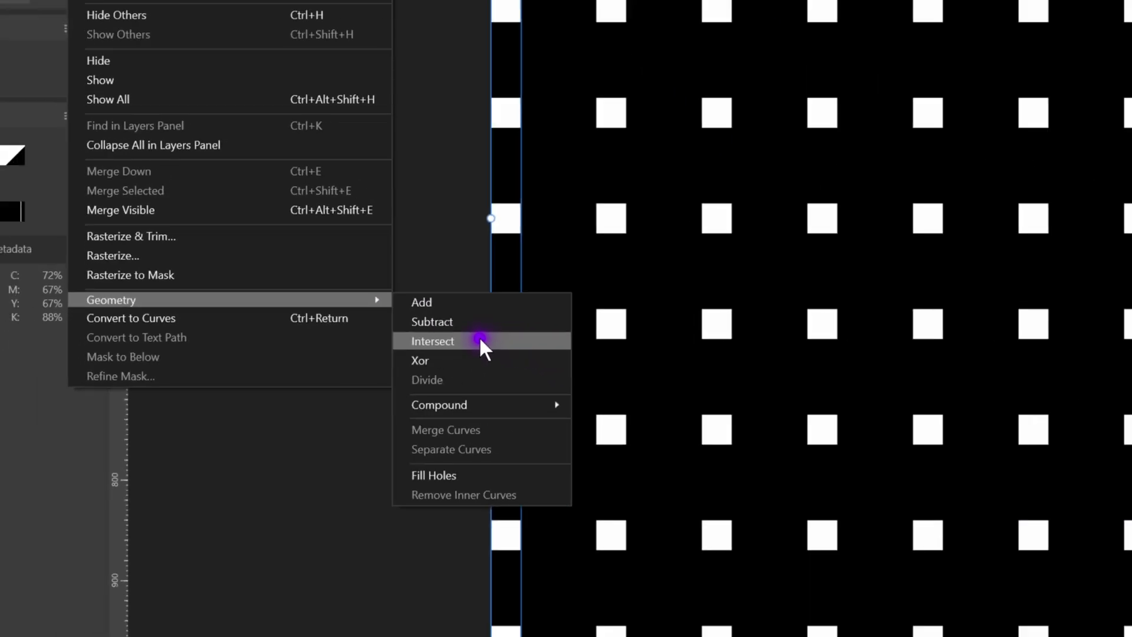
left_click(746, 420)
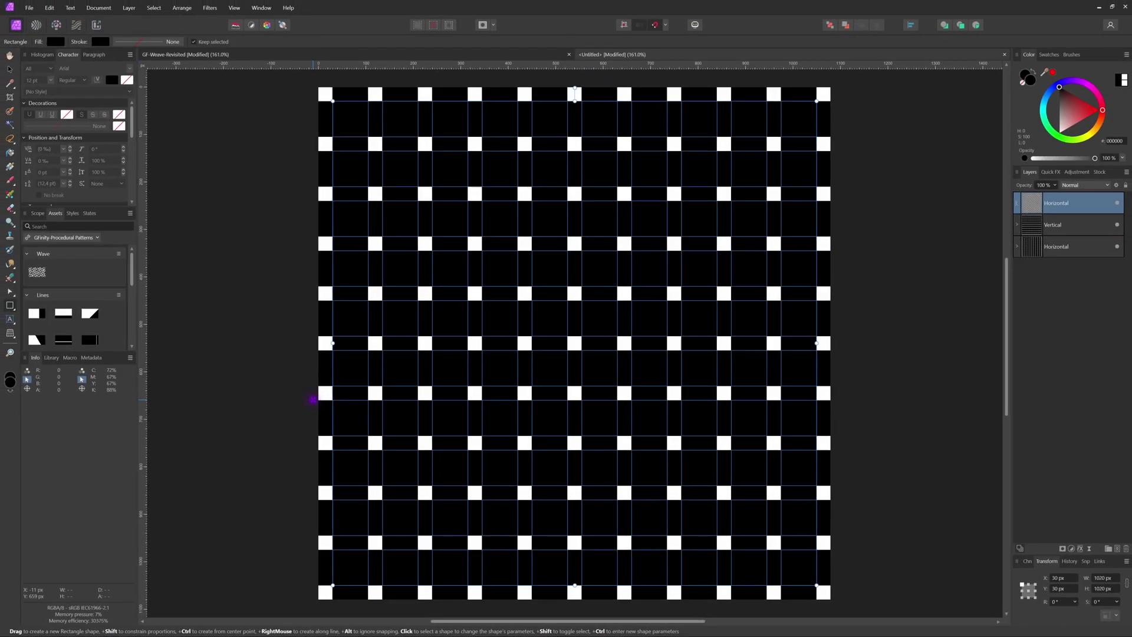
left_click(1116, 227)
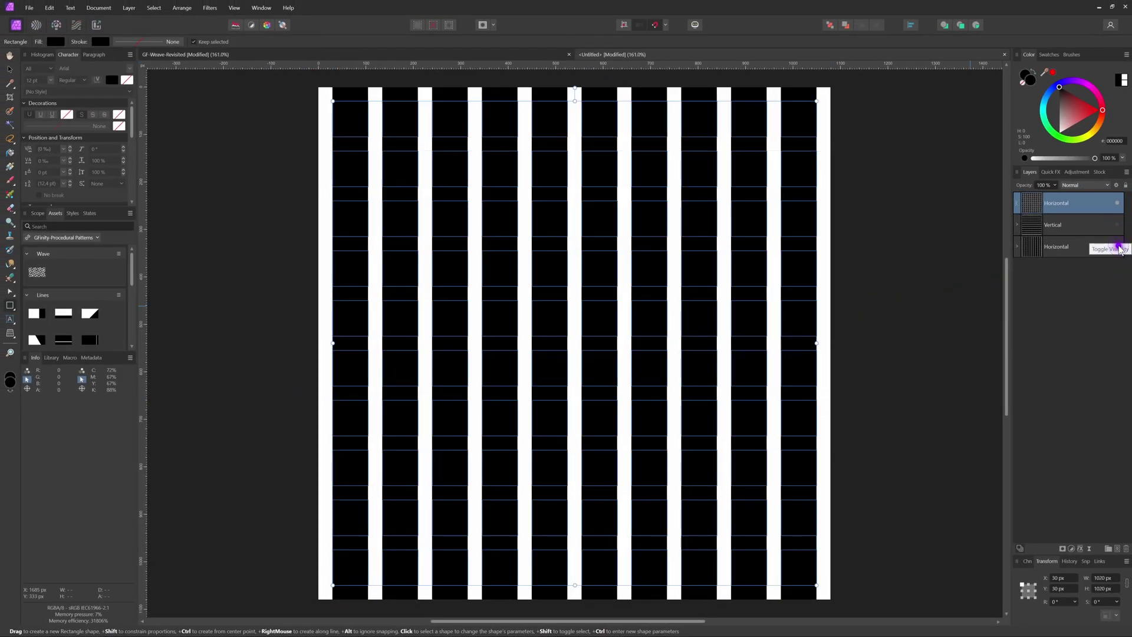
left_click(1117, 246)
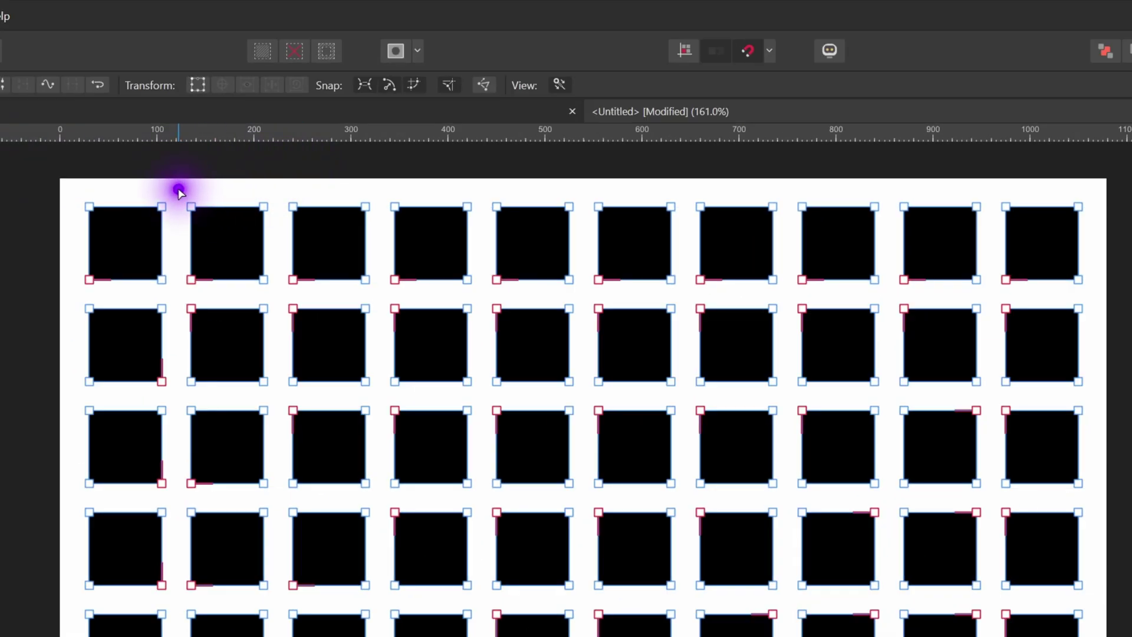
Select and delete alternate squares in the top row, then undo the deletion.
left_click_drag(177, 189, 285, 300)
left_click_drag(380, 198, 499, 287)
left_click_drag(569, 198, 686, 295)
left_click_drag(787, 195, 887, 292)
left_click_drag(993, 196, 1093, 289)
key("Delete")
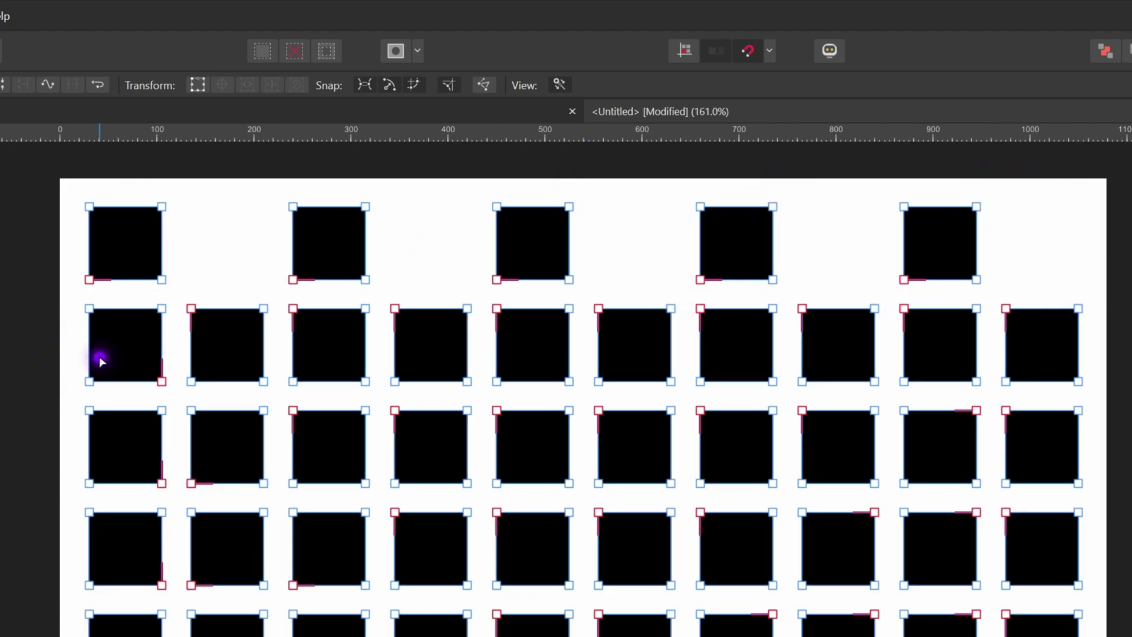
key("ctrl+z")
Split the square grid into separate objects with Geometry > Separate Curves.
key("v")
left_click(142, 240)
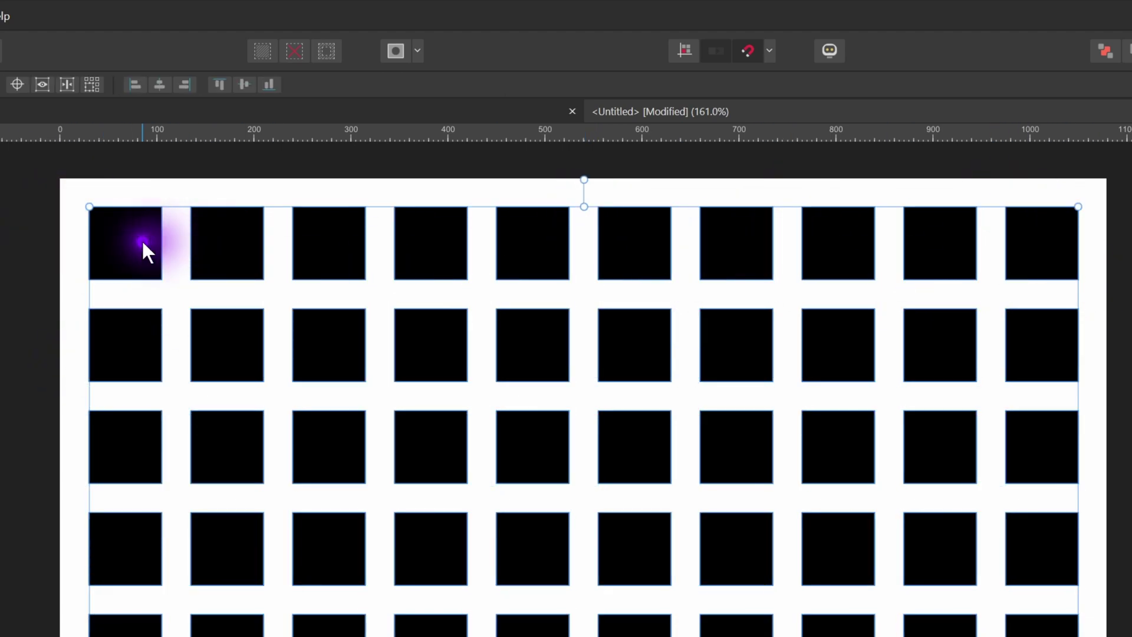
right_click(141, 239)
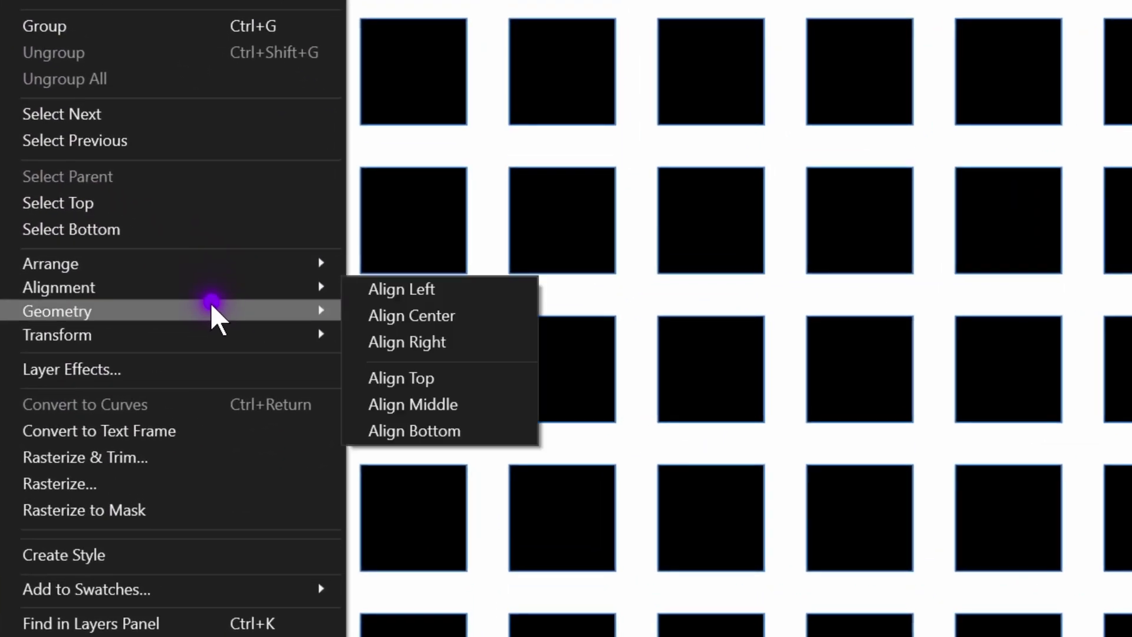
left_click(490, 513)
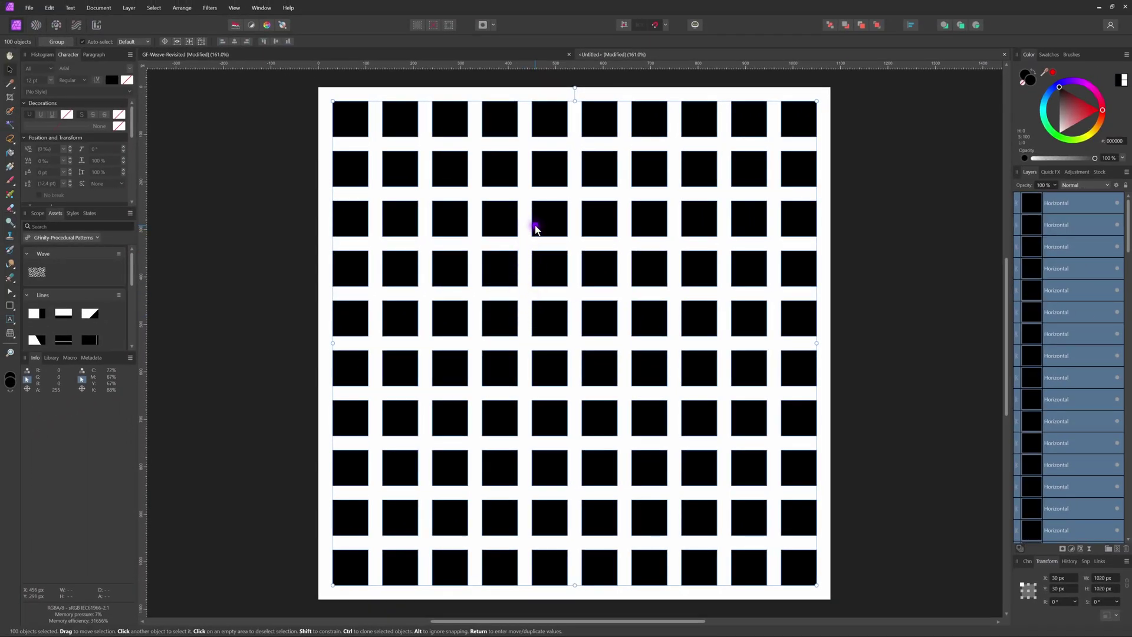
Delete alternating squares in the first three rows of the grid.
left_click(349, 116)
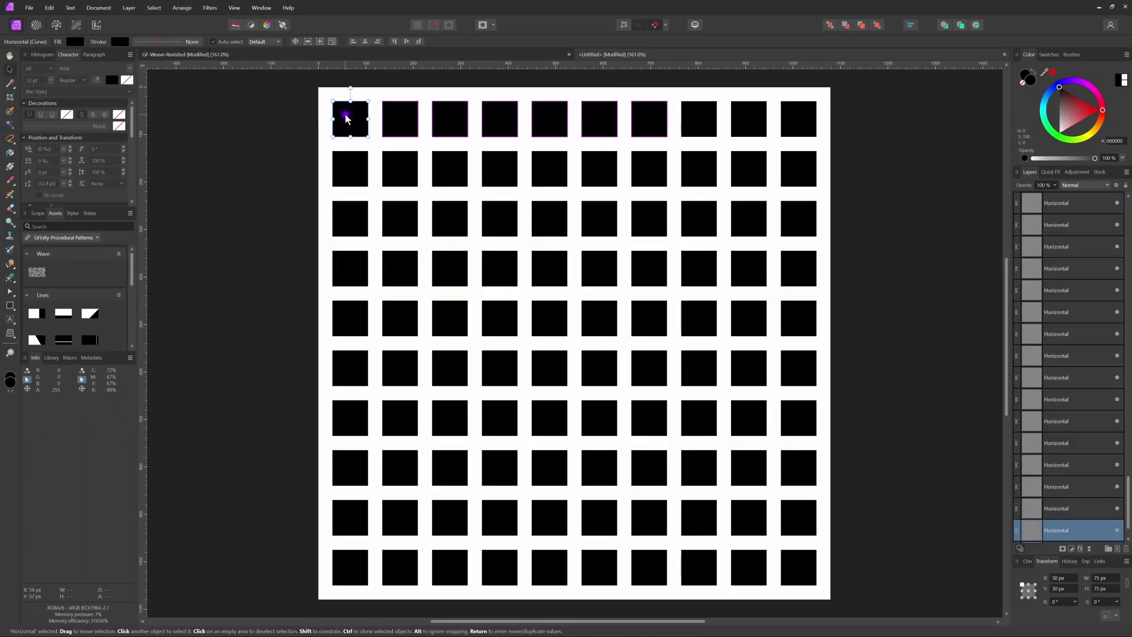
left_click(406, 121)
left_click(498, 119, "shift")
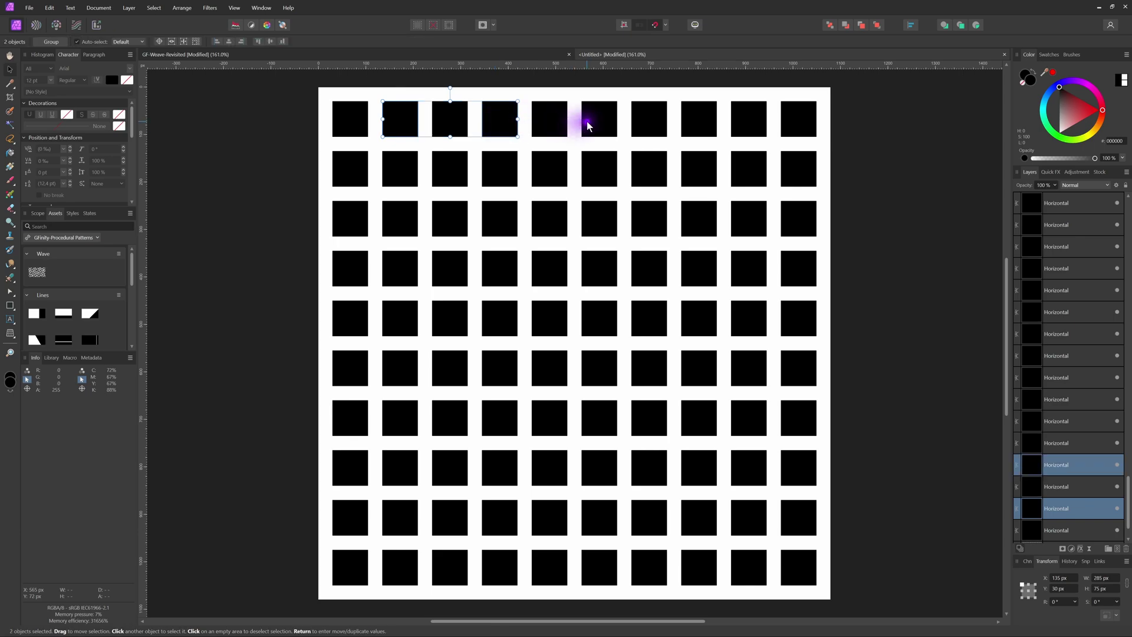
left_click(598, 120, "shift")
left_click(699, 120, "shift")
left_click(803, 122, "shift")
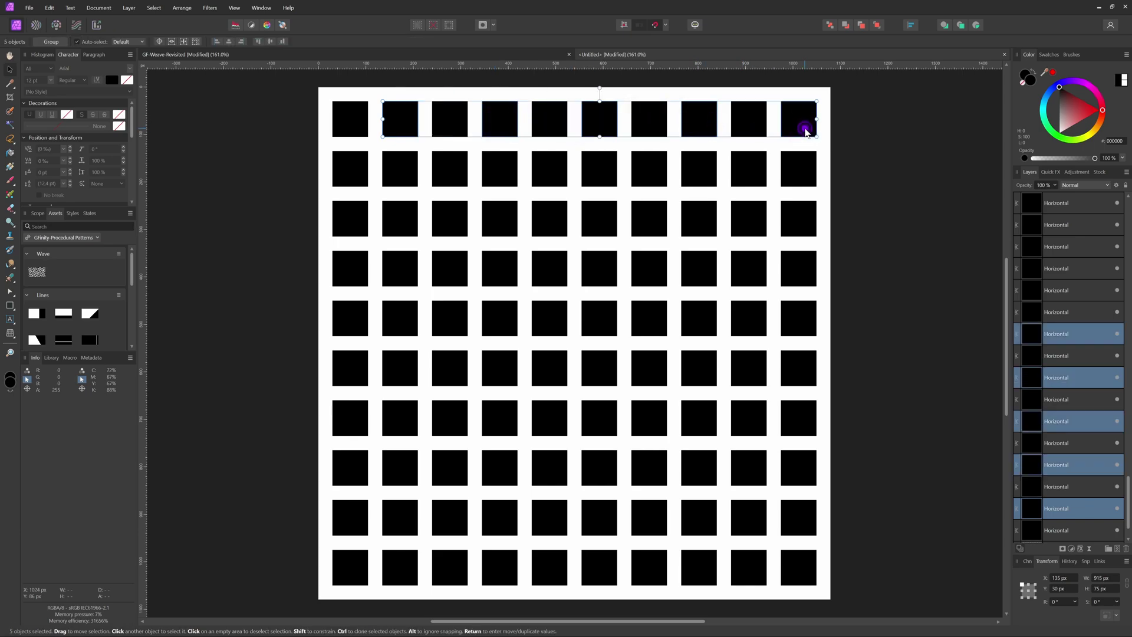
key("Delete")
left_click(349, 168)
left_click(449, 168, "shift")
left_click(549, 168, "shift")
left_click(648, 169, "shift")
left_click(748, 169, "shift")
key("Delete")
left_click(400, 218)
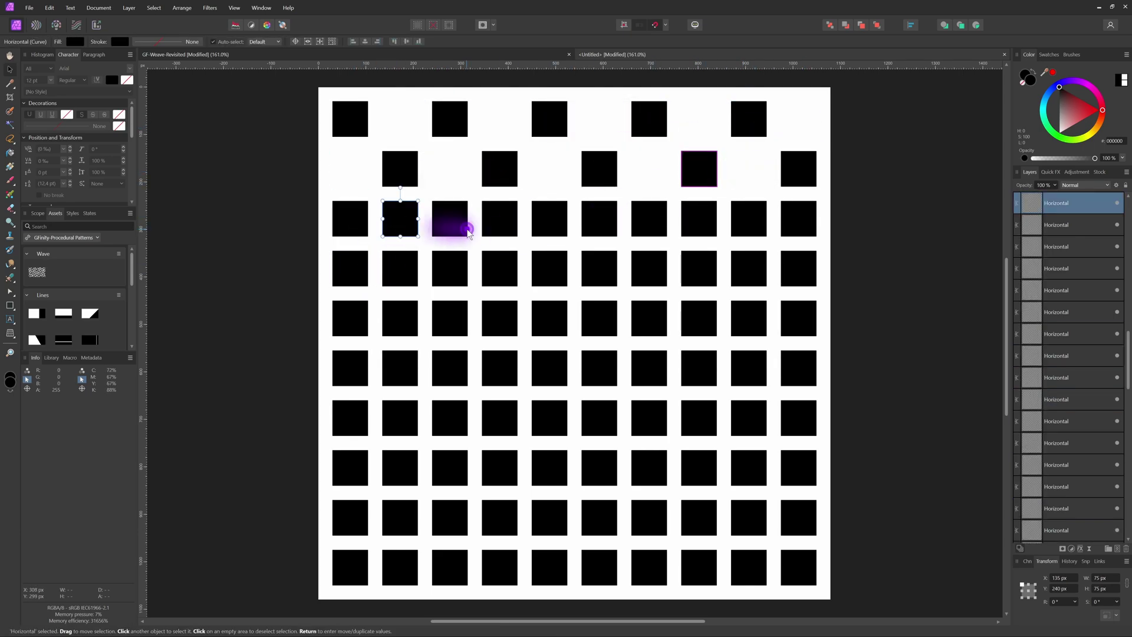
left_click(798, 218, "shift")
key("Delete")
Delete alternating squares in rows 4 through 6.
left_click(349, 268)
left_click(449, 268, "shift")
left_click(549, 268, "shift")
left_click(649, 268, "shift")
left_click(748, 268, "shift")
key("Delete")
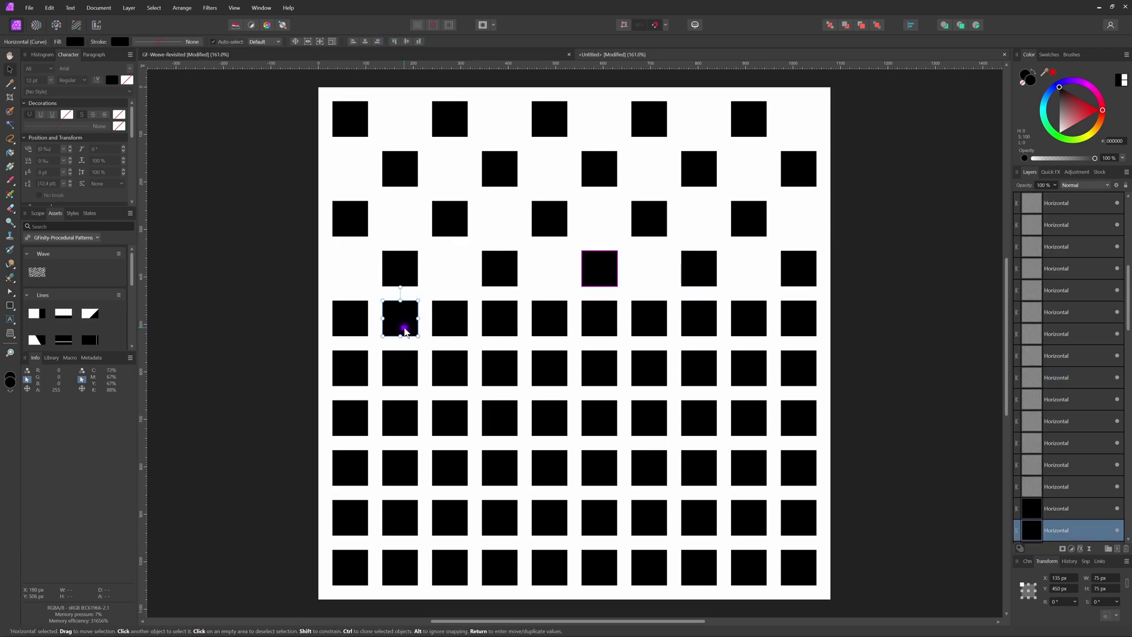
left_click(399, 318)
left_click(499, 319, "shift")
left_click(599, 318, "shift")
left_click(699, 319, "shift")
left_click(798, 318, "shift")
left_click(649, 368, "shift")
left_click(748, 368, "shift")
key("Delete")
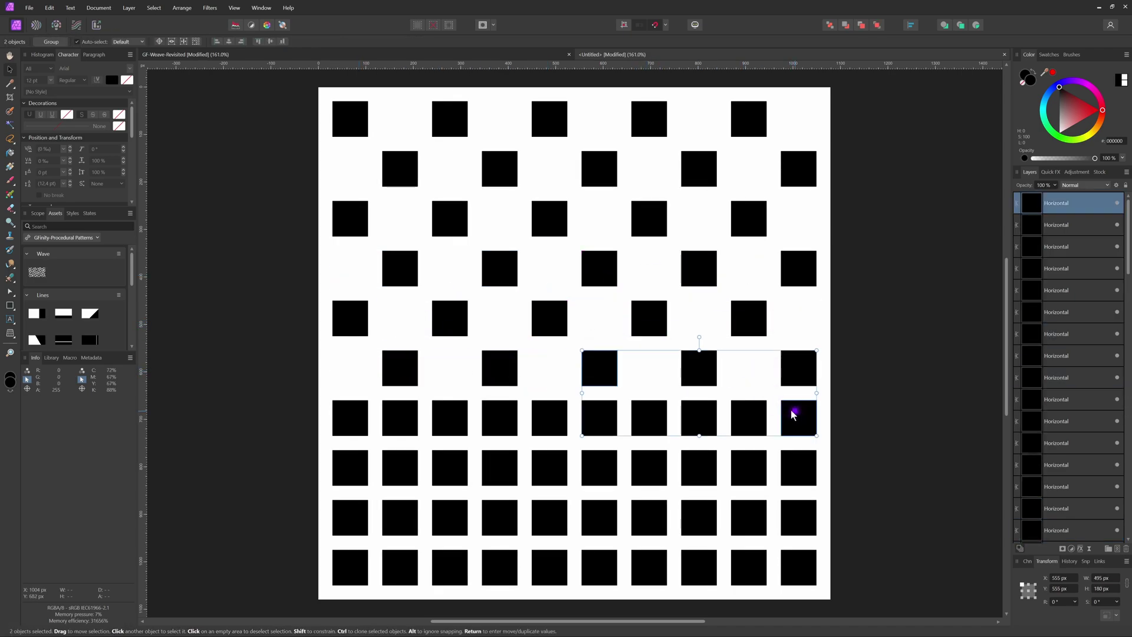
Delete alternating squares in rows 7 through 10 to complete the checkerboard.
left_click(798, 417)
left_click(699, 417, "shift")
left_click(499, 417, "shift")
left_click(400, 418, "shift")
key("Delete")
left_click(350, 467)
left_click(449, 468, "shift")
left_click(549, 468, "shift")
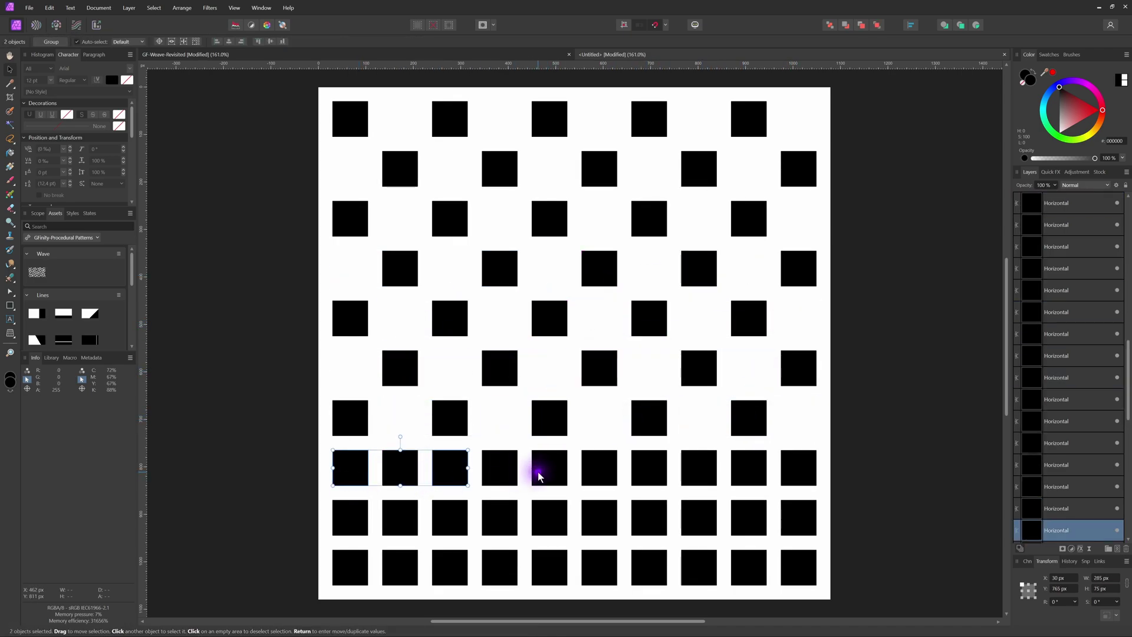
left_click(648, 467, "shift")
left_click(748, 467, "shift")
key("Delete")
left_click(798, 517)
left_click(400, 517, "shift")
key("Delete")
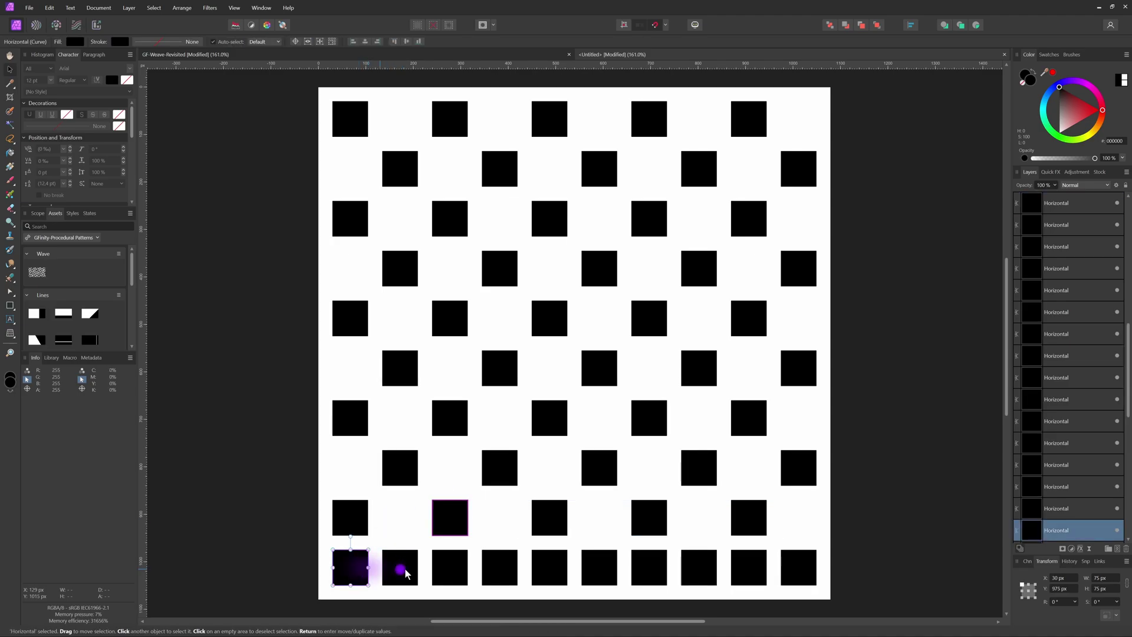
left_click(350, 567)
left_click(449, 567, "shift")
left_click(549, 567, "shift")
left_click(648, 567, "shift")
left_click(748, 567, "shift")
key("Delete")
Select all 50 remaining square layers and group them.
scroll(1108, 470, "up", 5)
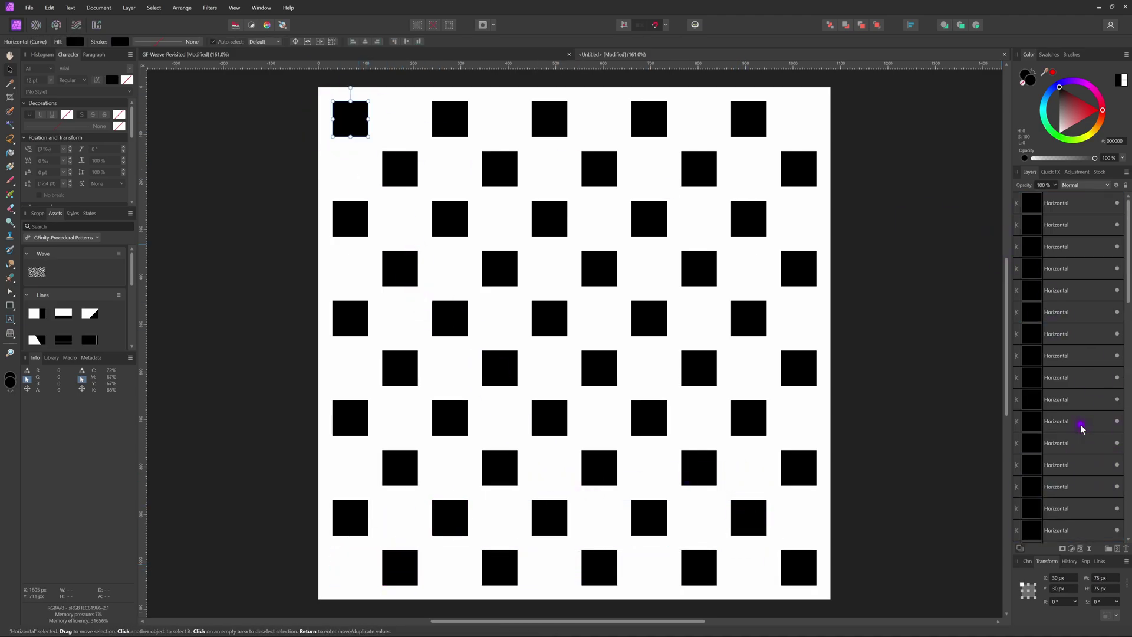
left_click(1070, 205, "shift")
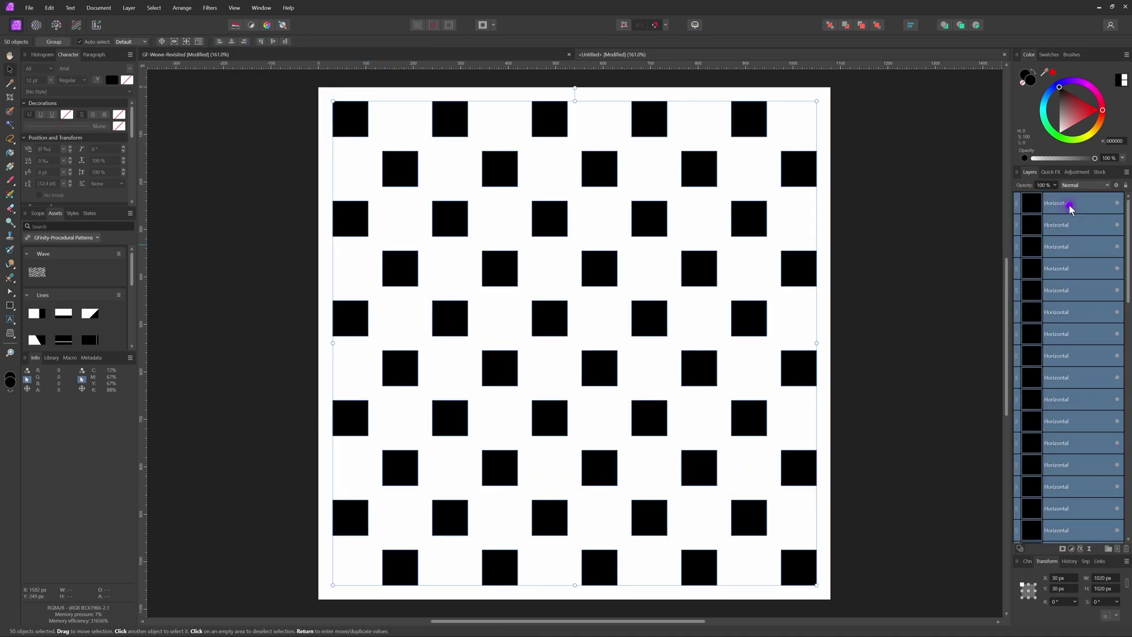
key("ctrl+g")
Rename the new group 'Odd checkerboard'.
double_click(1061, 203)
type("Odd check")
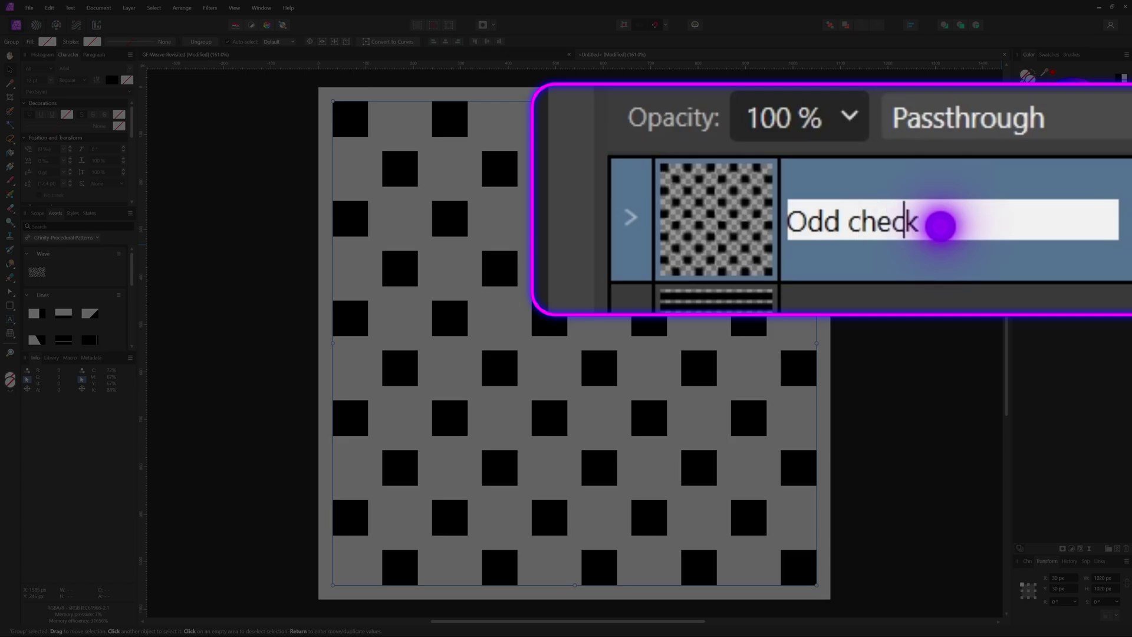
type("d")
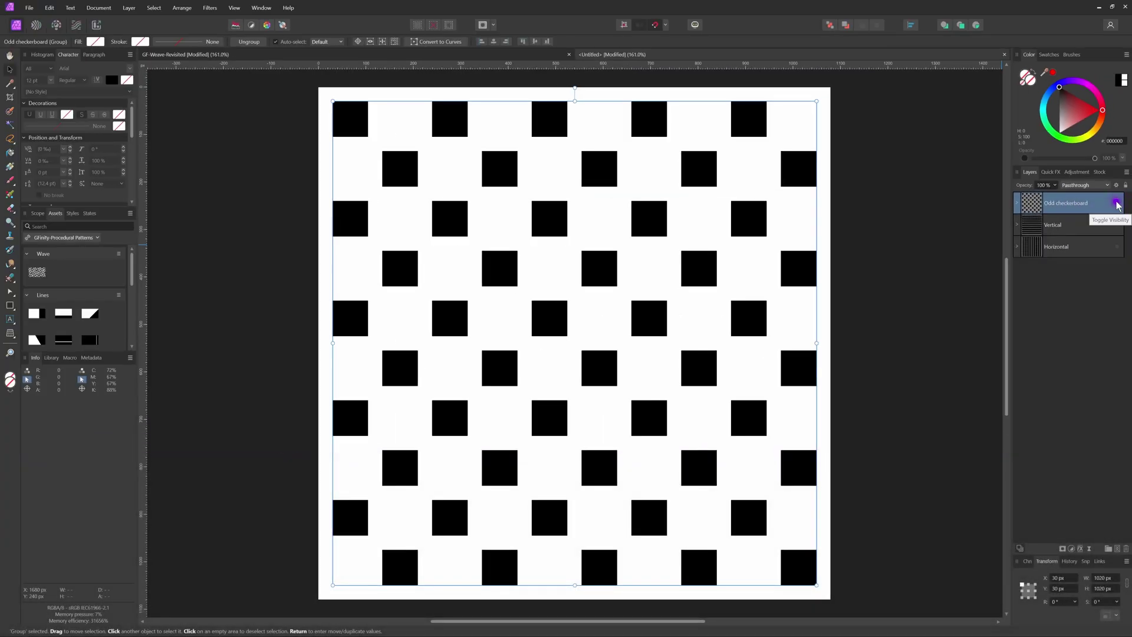
Duplicate the Vertical and Horizontal bar layers, combine them into one shape, and move Odd checkerboard beneath it.
left_click(1078, 224)
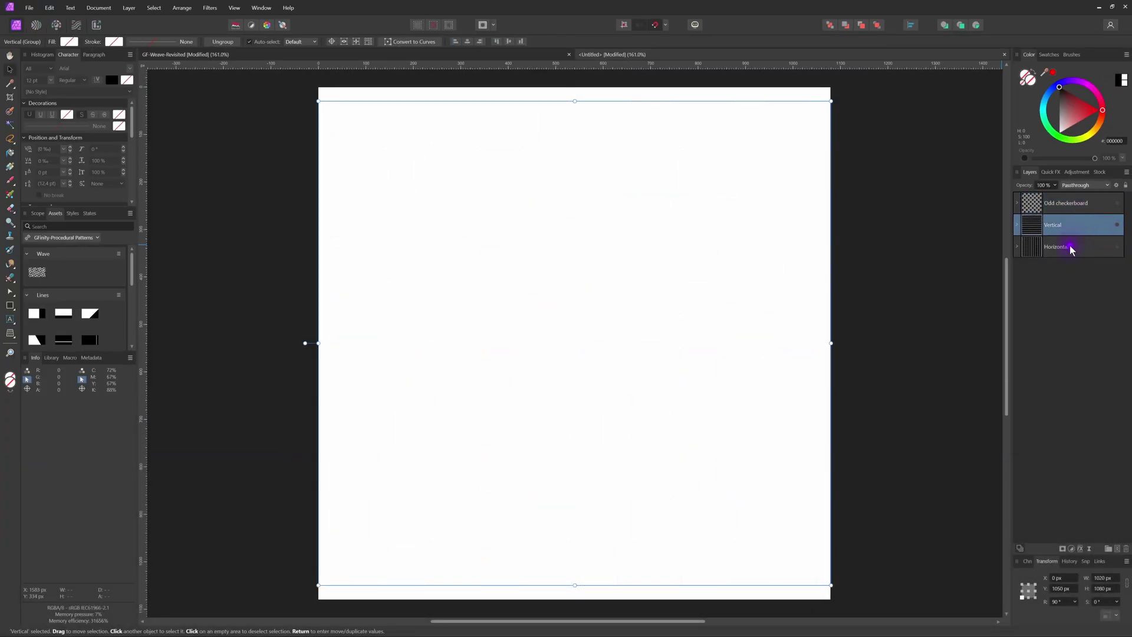
left_click(1074, 248, "shift")
key("ctrl+j")
right_click(375, 114)
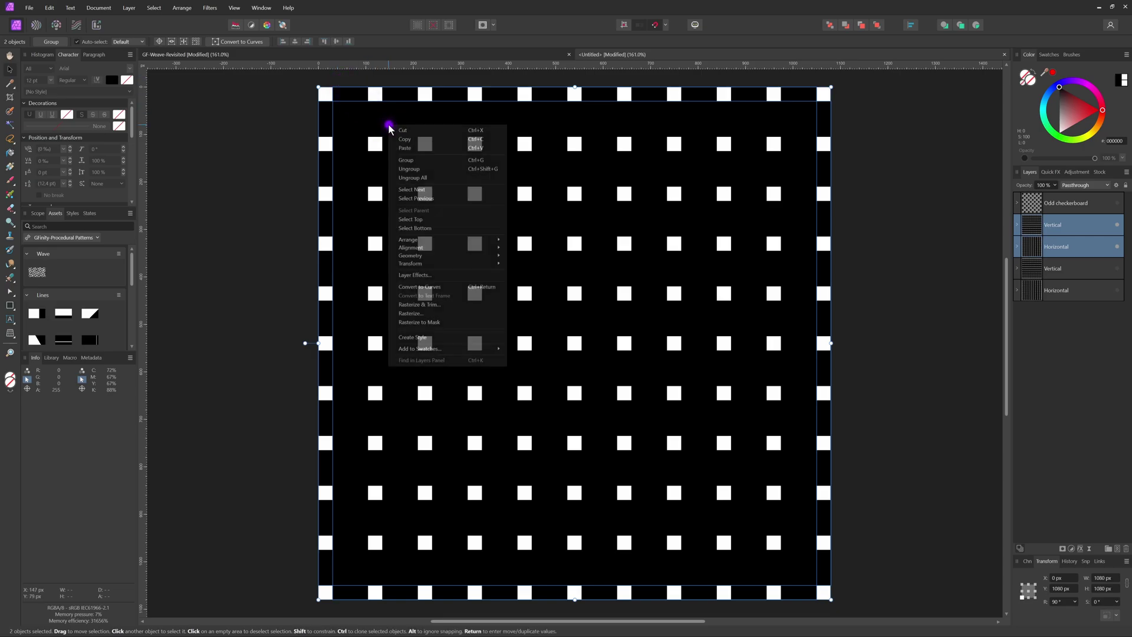
mouse_move(447, 255)
left_click(526, 275)
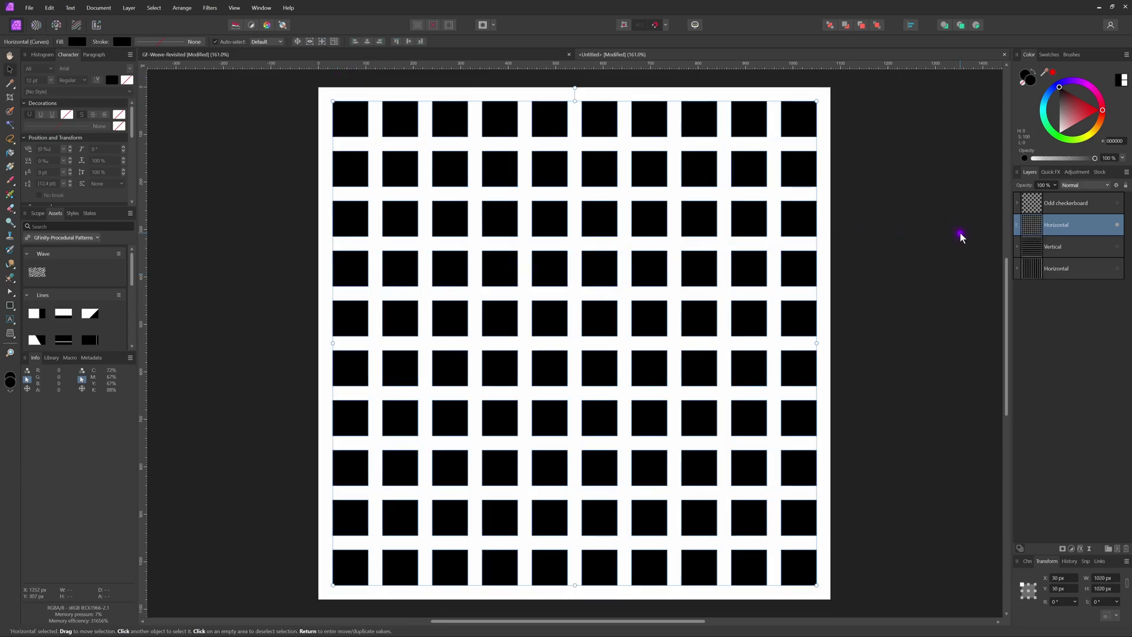
left_click_drag(1031, 203, 1057, 228)
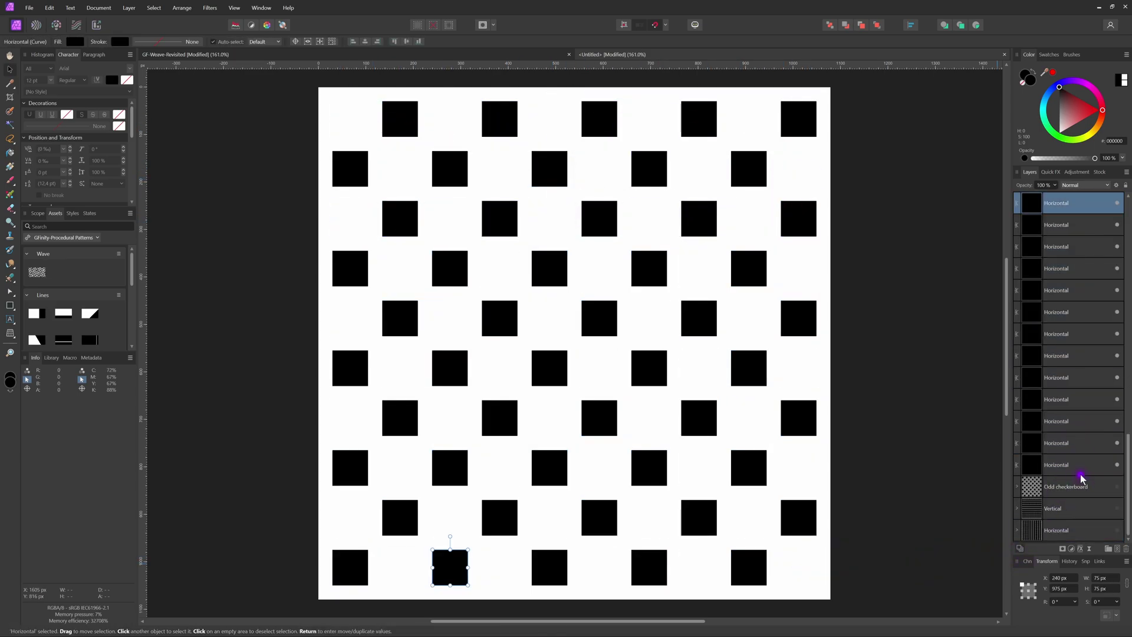
Group the remaining opposite squares and name the group 'Even Checkboard'.
key("ctrl+a")
key("ctrl+g")
double_click(1066, 207)
type("Eve")
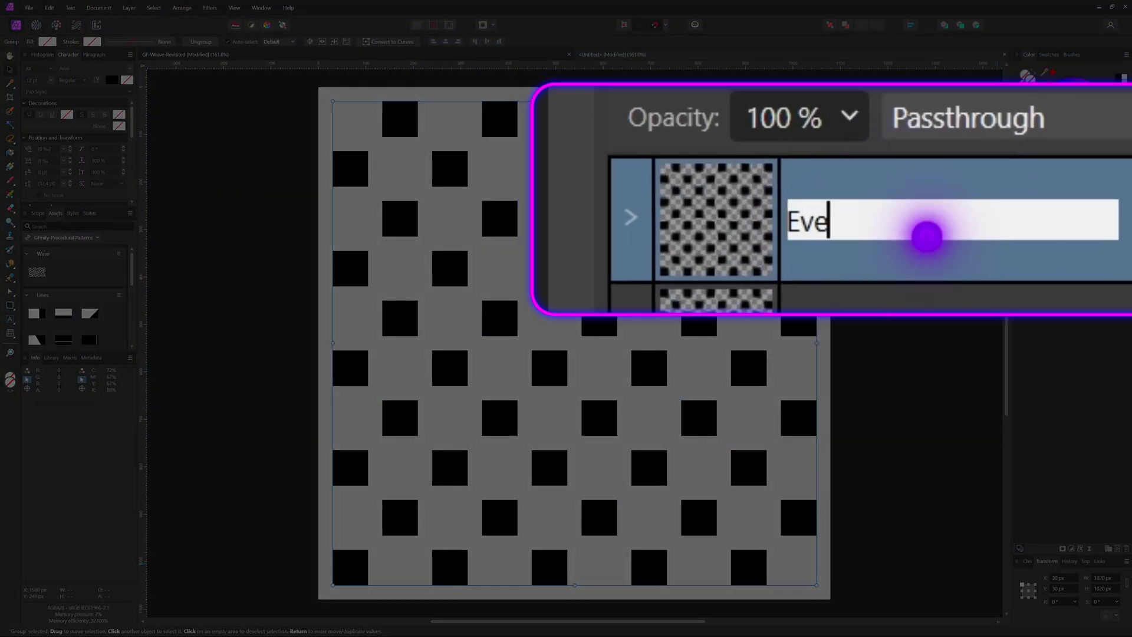
type("n Checkboard")
key("Return")
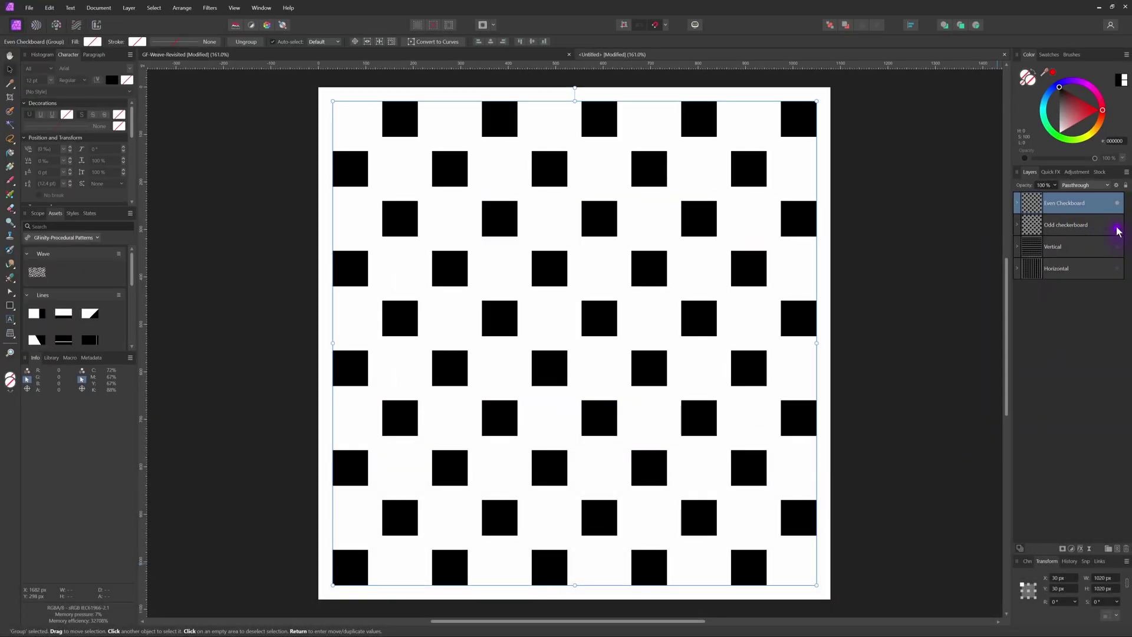
Make the Odd checkerboard group visible and selected, leaving Even Checkboard hidden.
left_click(1117, 225)
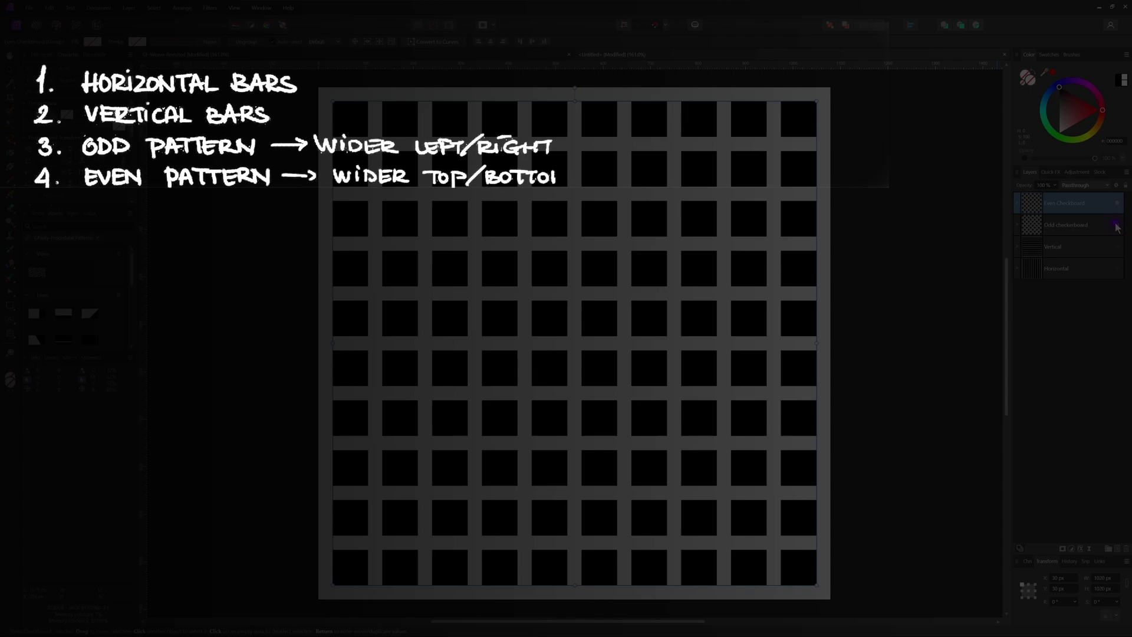
left_click(1116, 227)
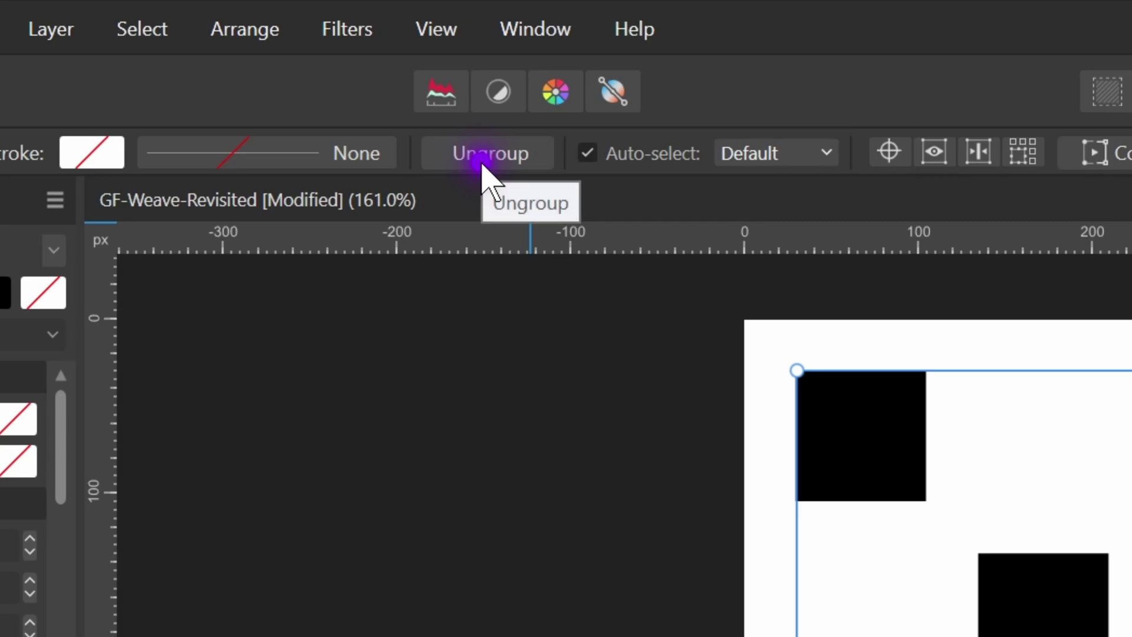
Ungroup the odd checkerboard and widen each square separately to about 89.3 px.
left_click(480, 165)
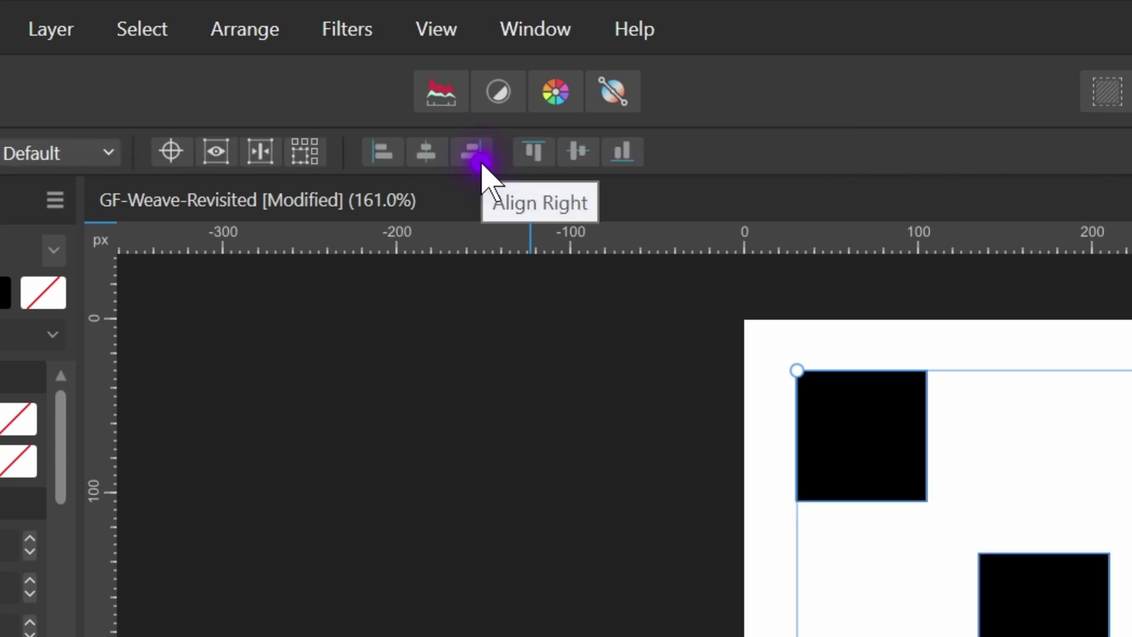
left_click(305, 155)
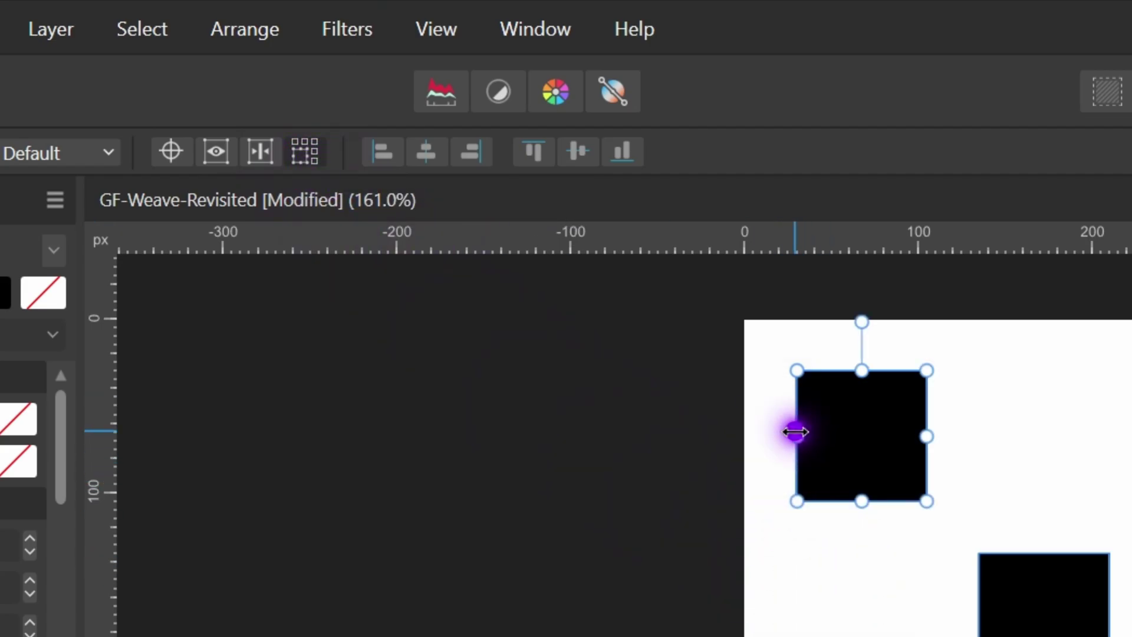
left_click_drag(789, 433, 785, 432)
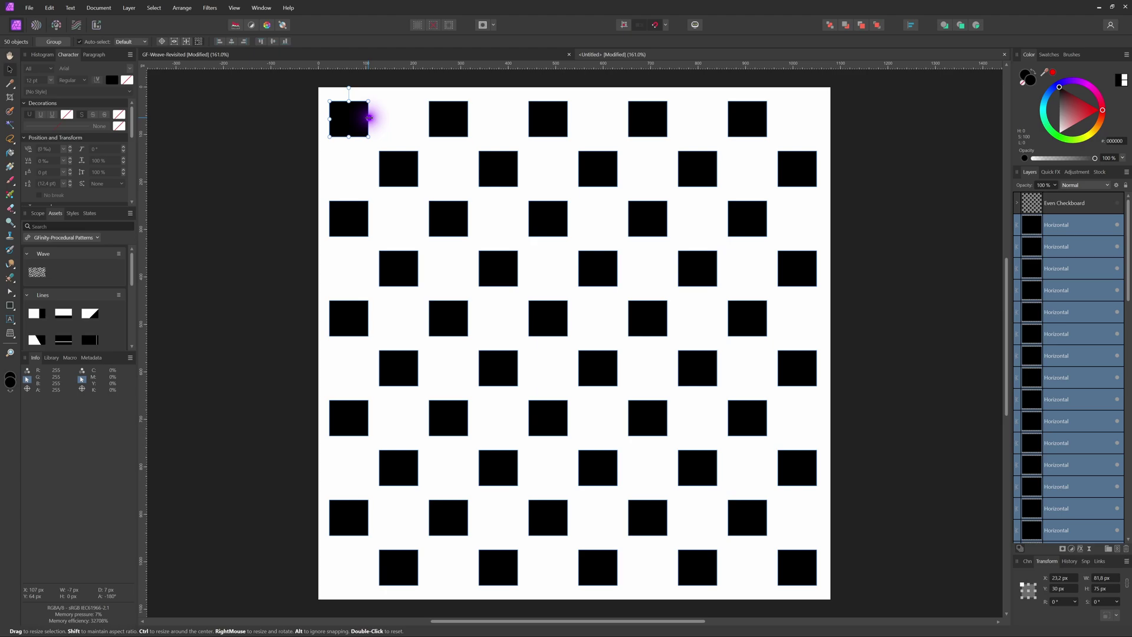
left_click_drag(368, 118, 372, 118)
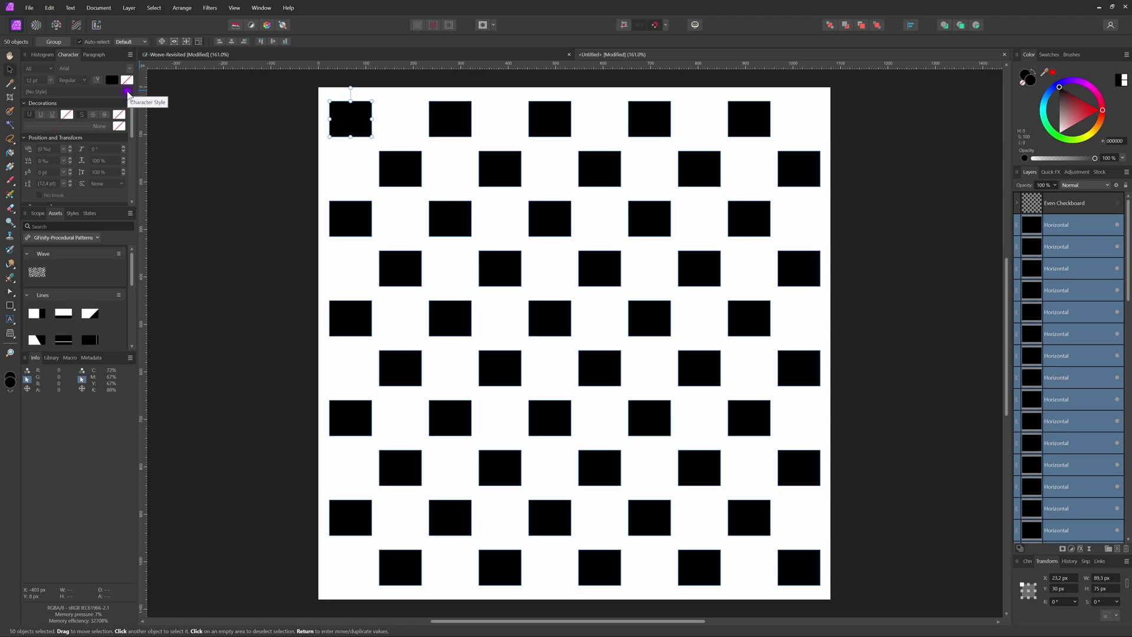
Regroup the widened squares and name the group 'Odd Wider Checkboard'.
key("ctrl+g")
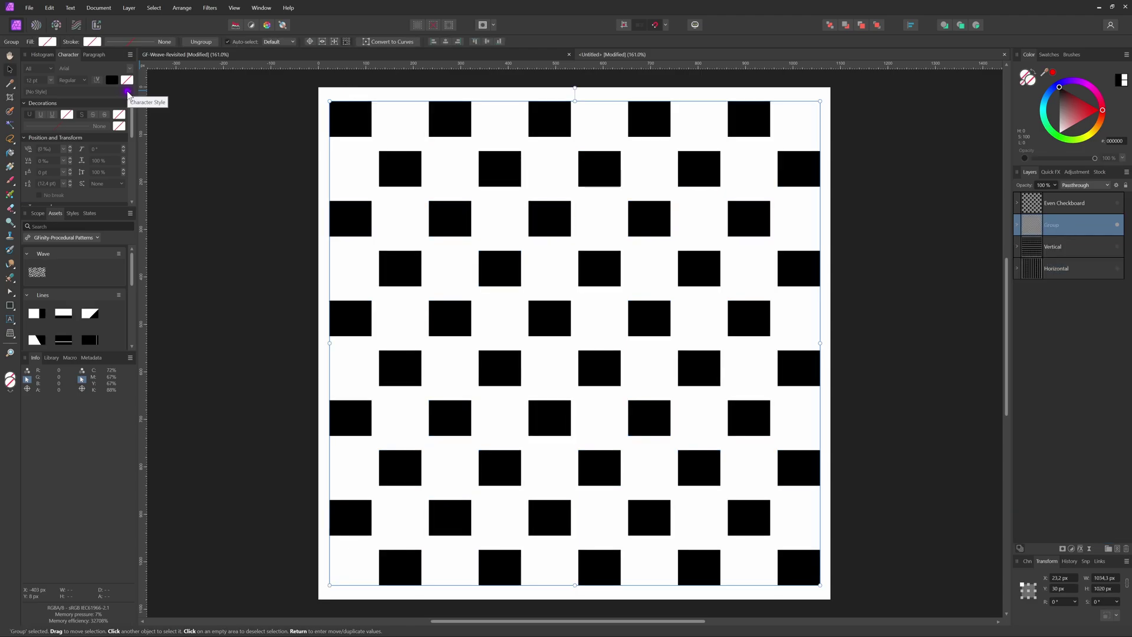
double_click(1078, 224)
type("Odd C")
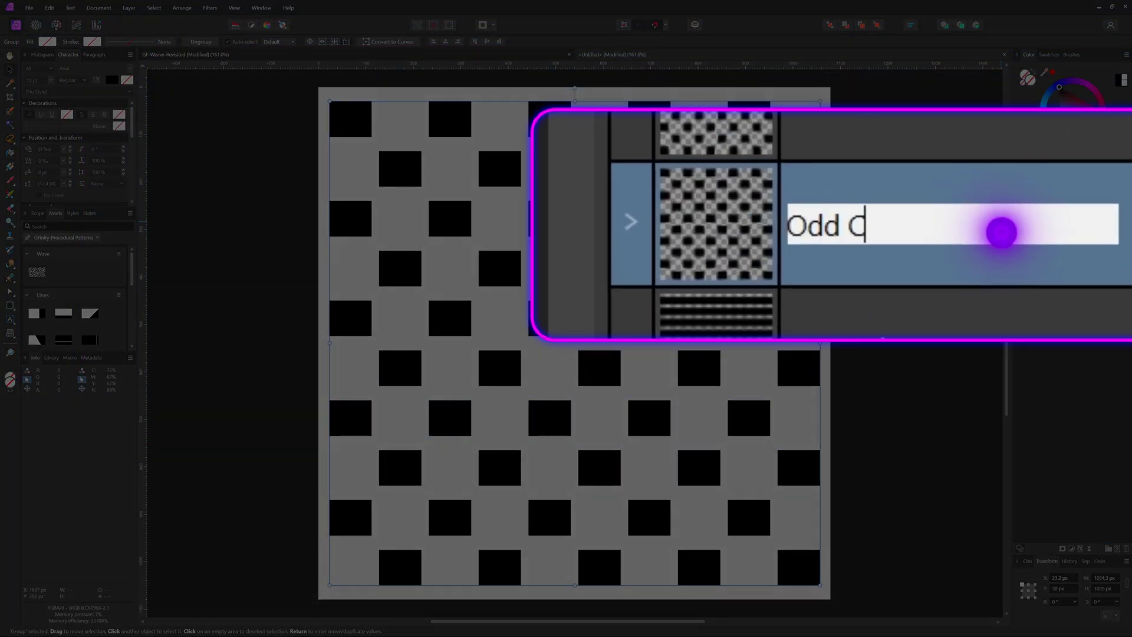
type("heckbora")
key("BackSpace")
key("BackSpace")
key("BackSpace")
key("BackSpace")
key("BackSpace")
key("BackSpace")
key("BackSpace")
key("BackSpace")
key("BackSpace")
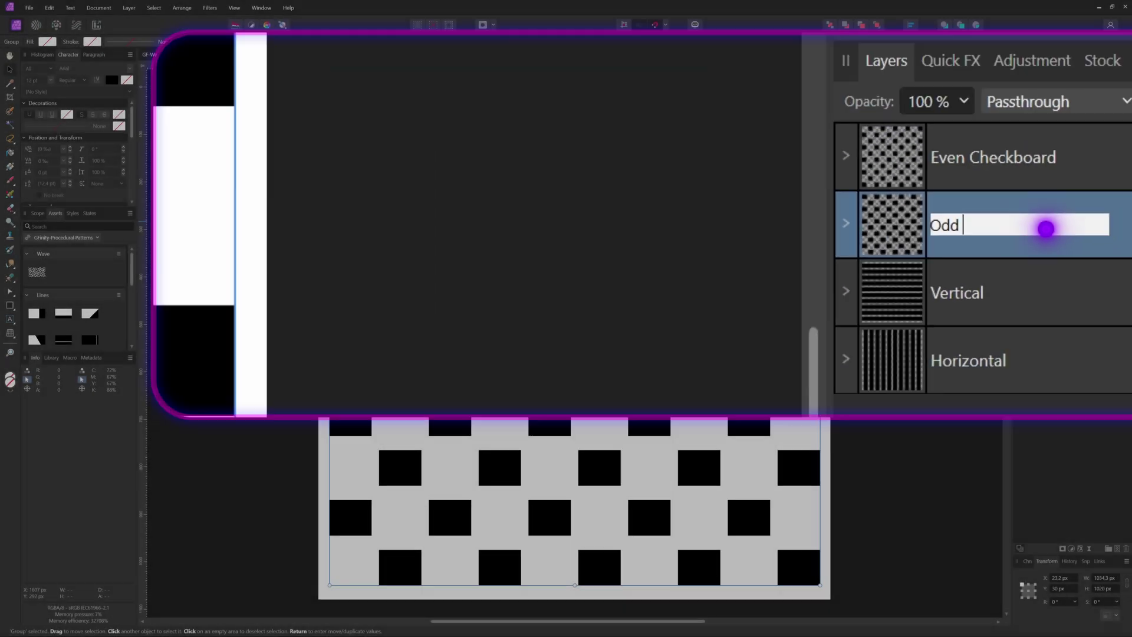
type("Wider Checkboard")
key("Return")
Preview the Horizontal pattern, then hide the Horizontal and Vertical patterns so the page is blank.
left_click(1117, 273)
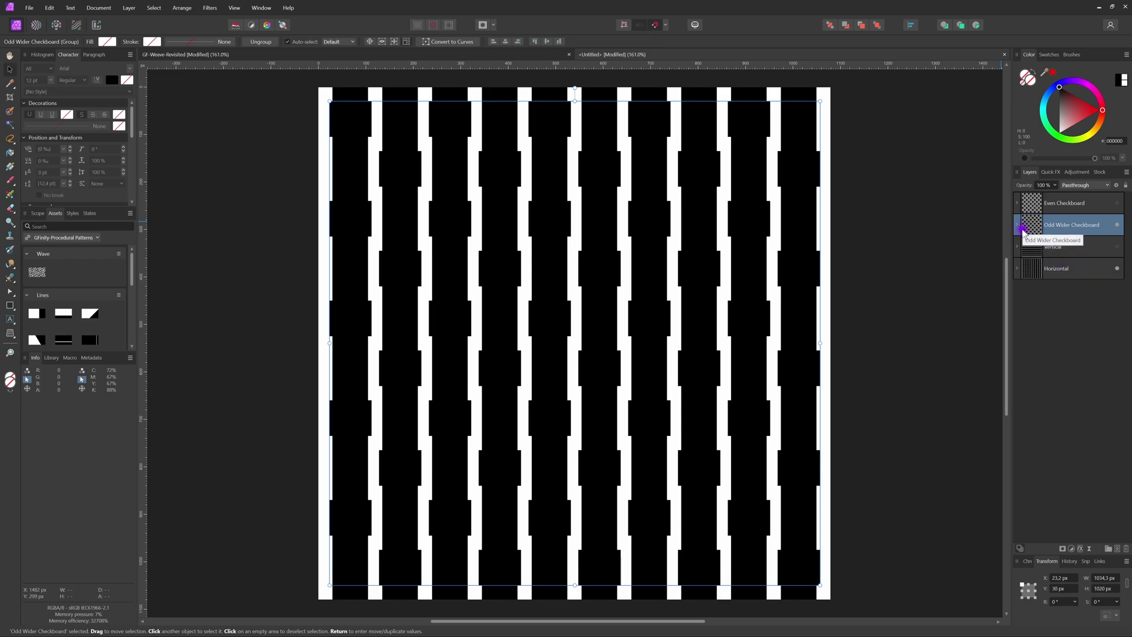
left_click(1116, 270)
left_click(1116, 246)
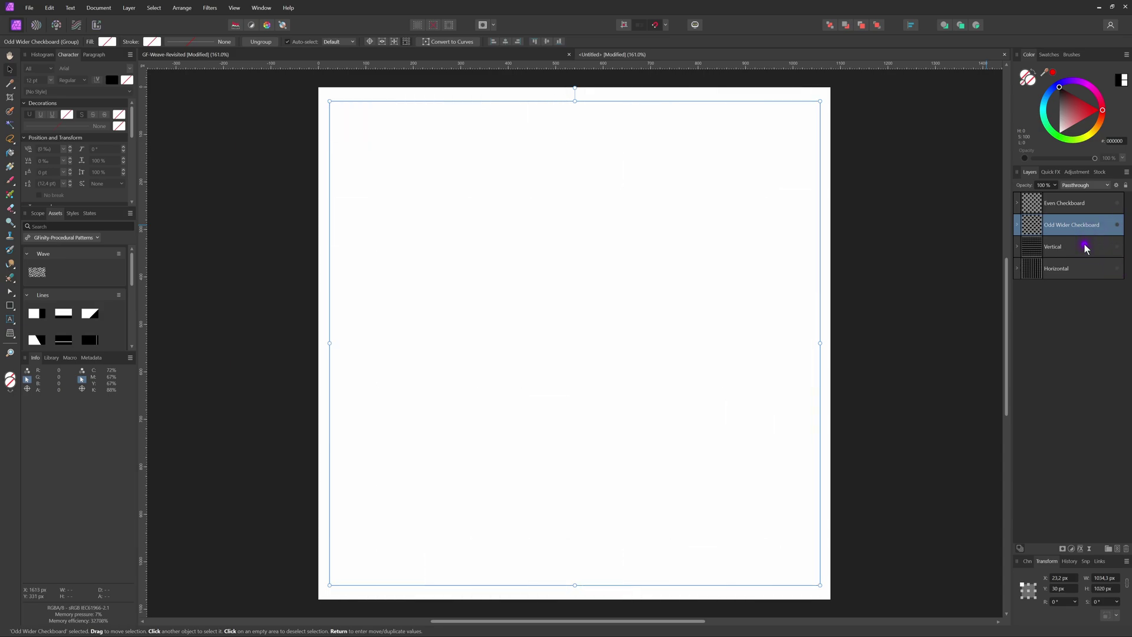
Show and ungroup Even Checkboard, then stretch its squares taller at top and bottom.
left_click(1097, 206)
left_click(1117, 203)
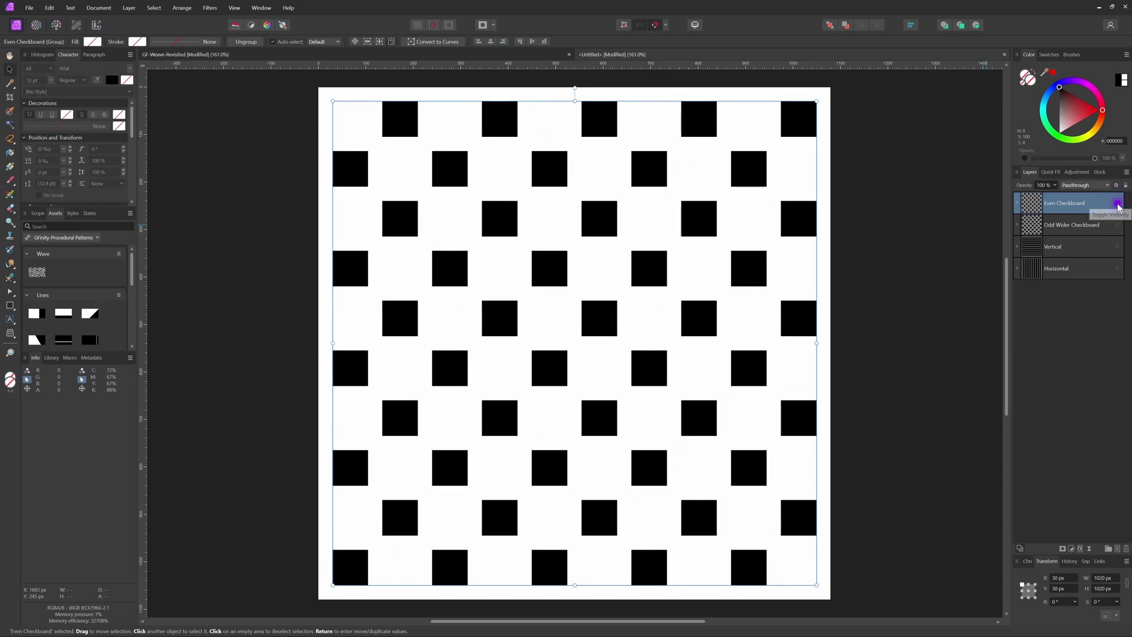
left_click(251, 42)
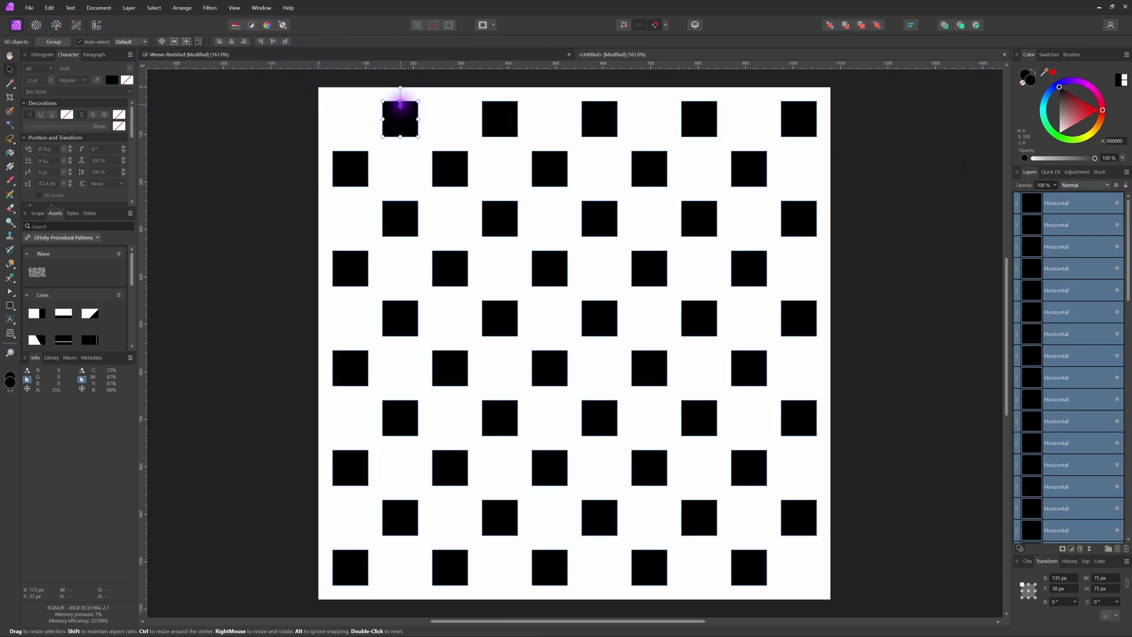
left_click_drag(401, 101, 400, 98)
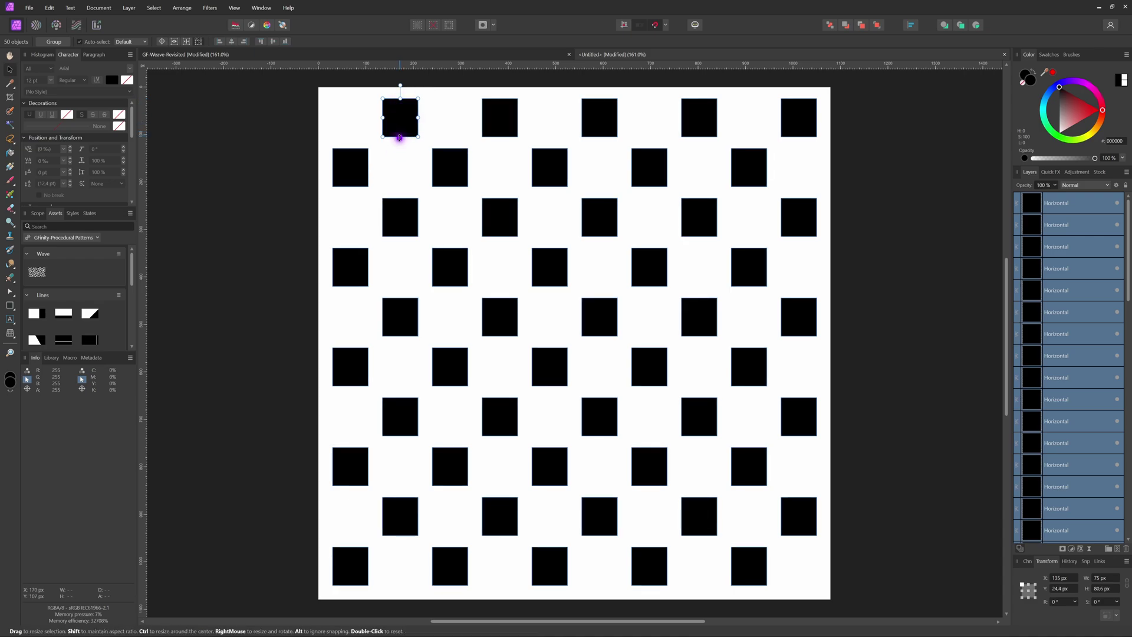
left_click_drag(401, 136, 399, 139)
Group the stretched squares as 'Even Wider Checkboard', compare with Vertical, then hide it.
key("ctrl+g")
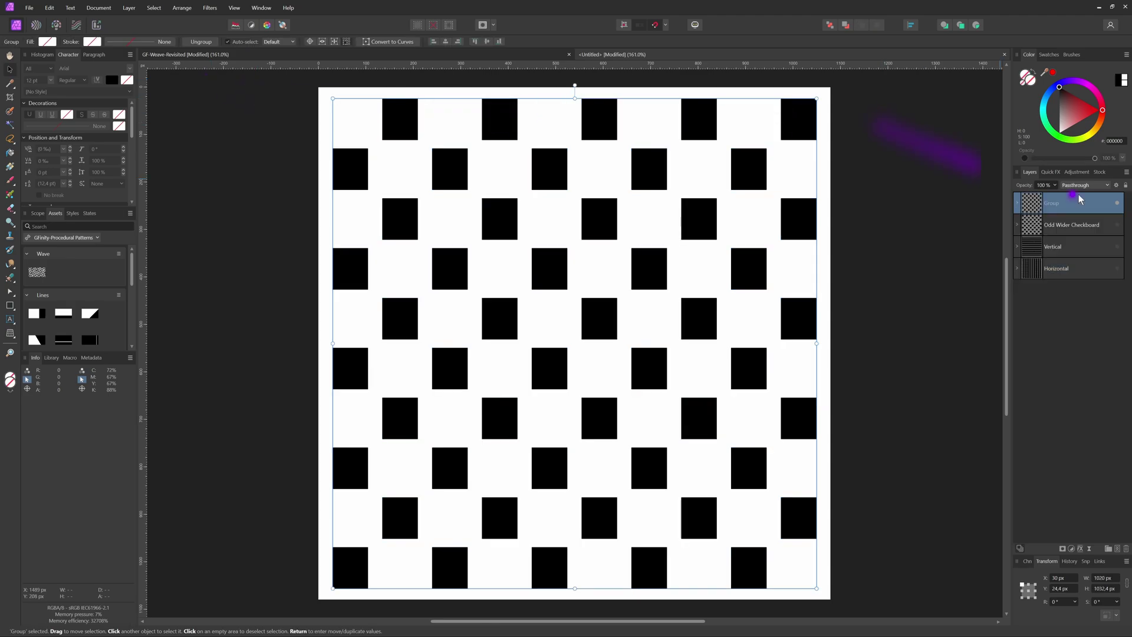
double_click(1080, 201)
key("Return")
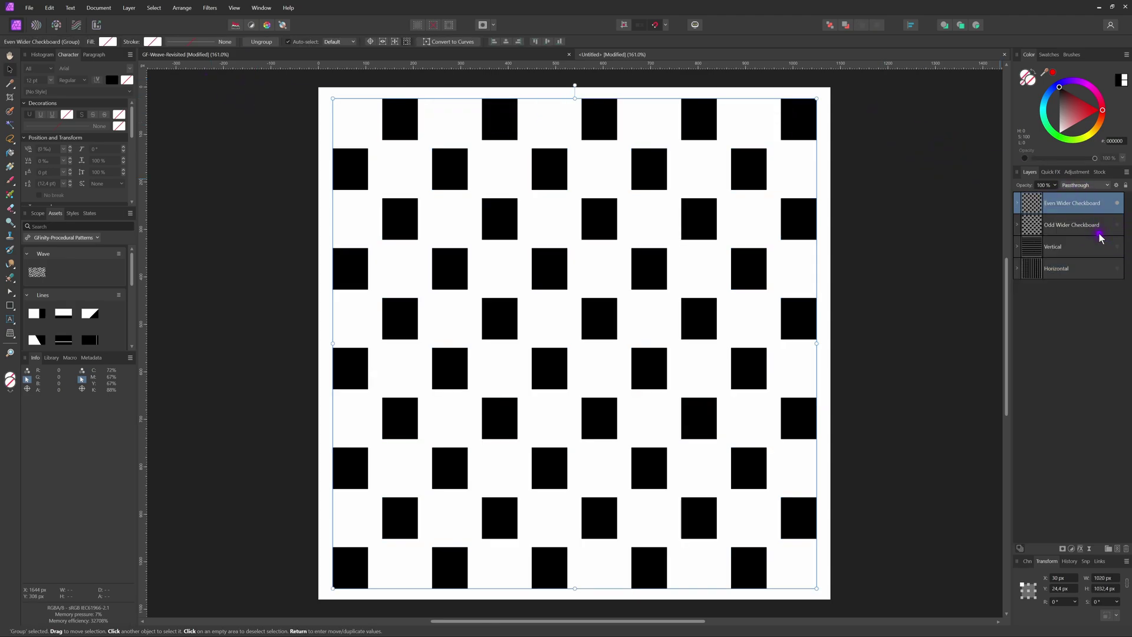
left_click(1116, 247)
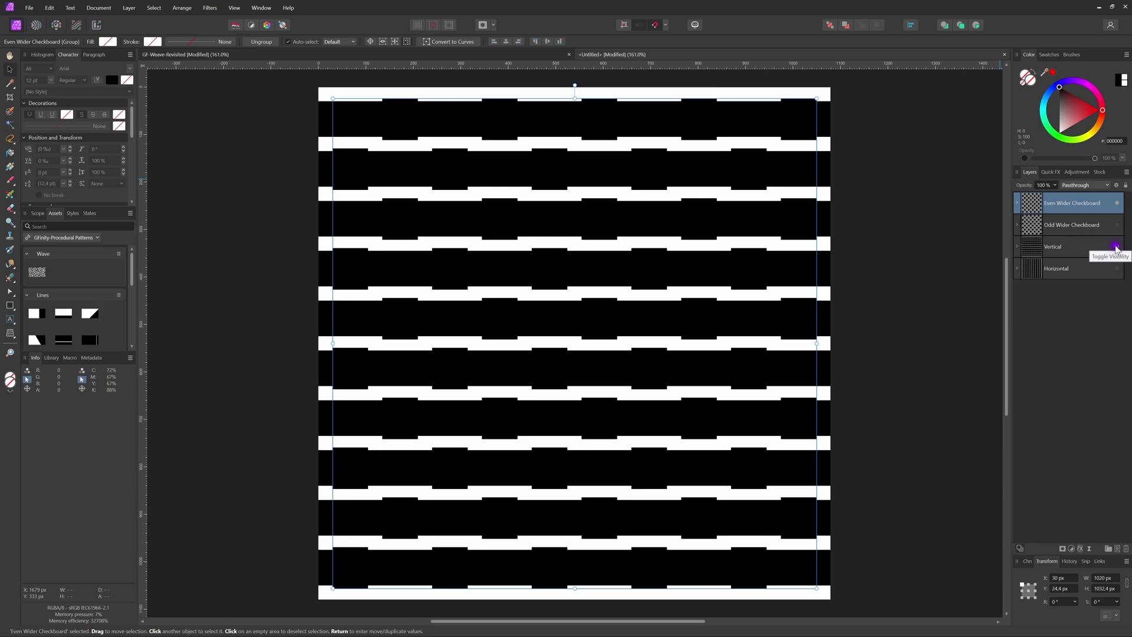
left_click(1116, 247)
left_click(1116, 205)
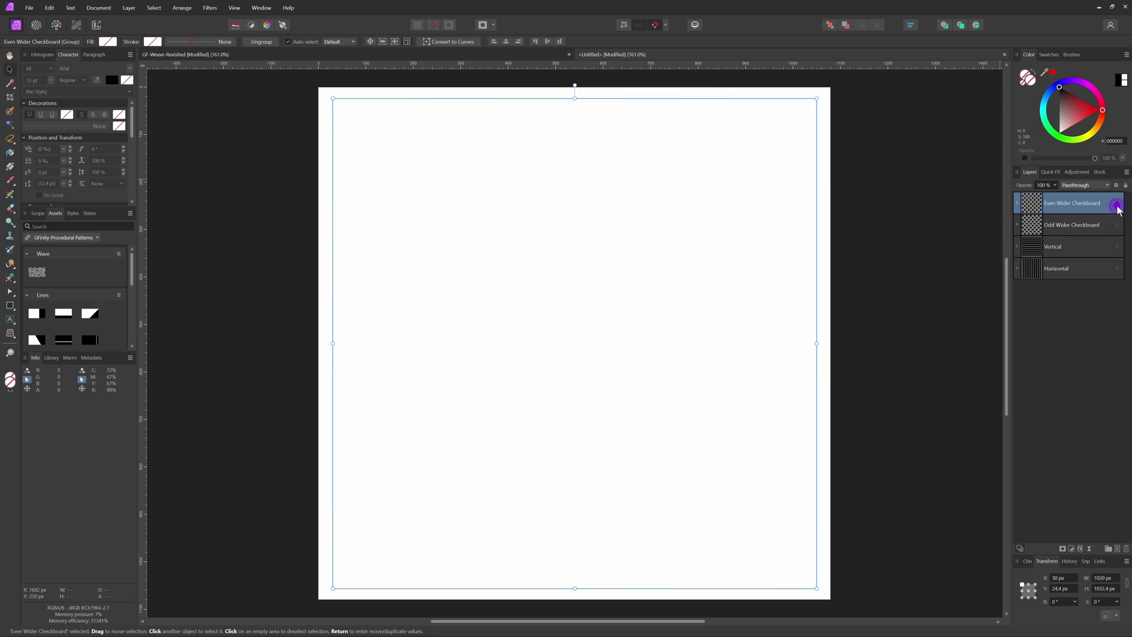
Draw a page-sized rectangle filled orange FF7F00.
left_click(10, 306)
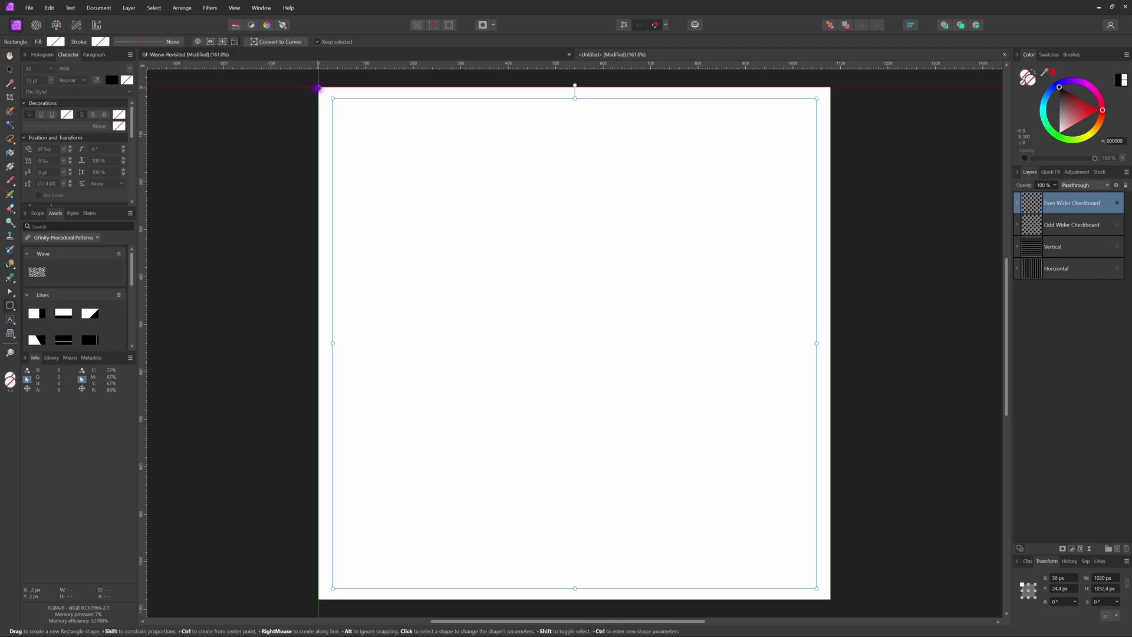
left_click_drag(318, 88, 831, 599)
left_click(1095, 124)
Name the rectangle layer 'Image container' and move it to the bottom of the stack.
double_click(1061, 202)
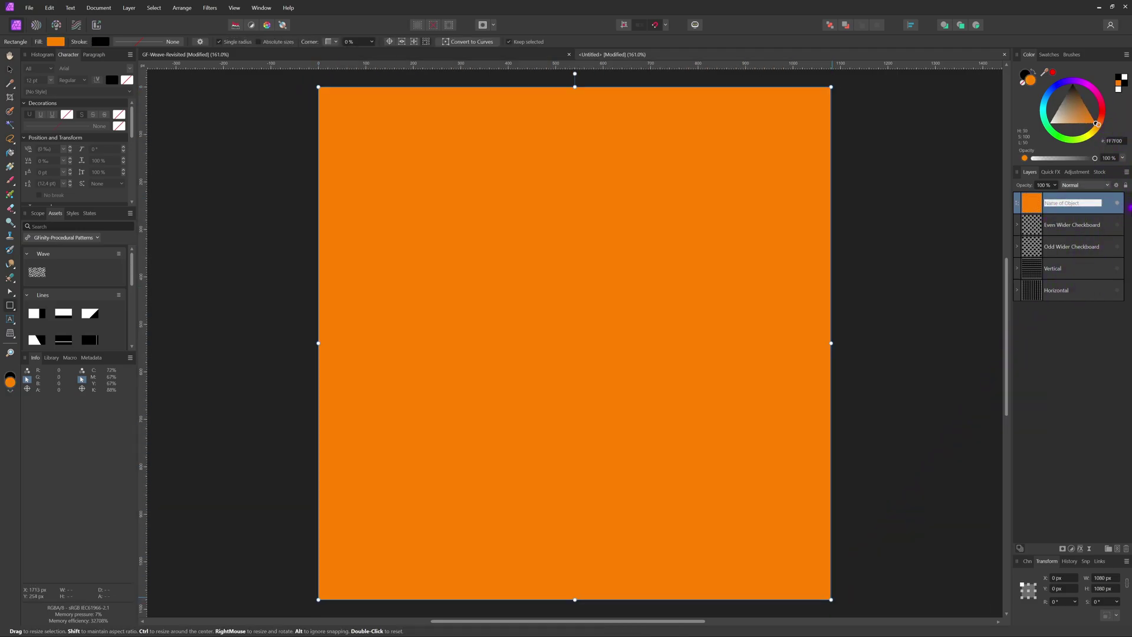
type("Image container 1")
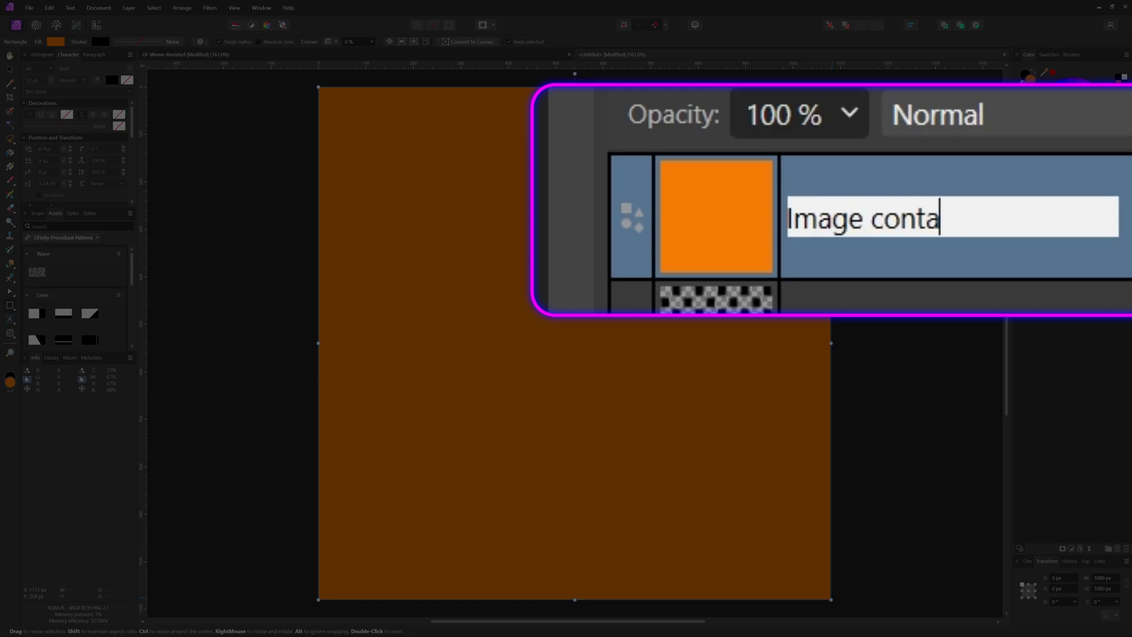
key("BackSpace")
key("BackSpace")
key("Return")
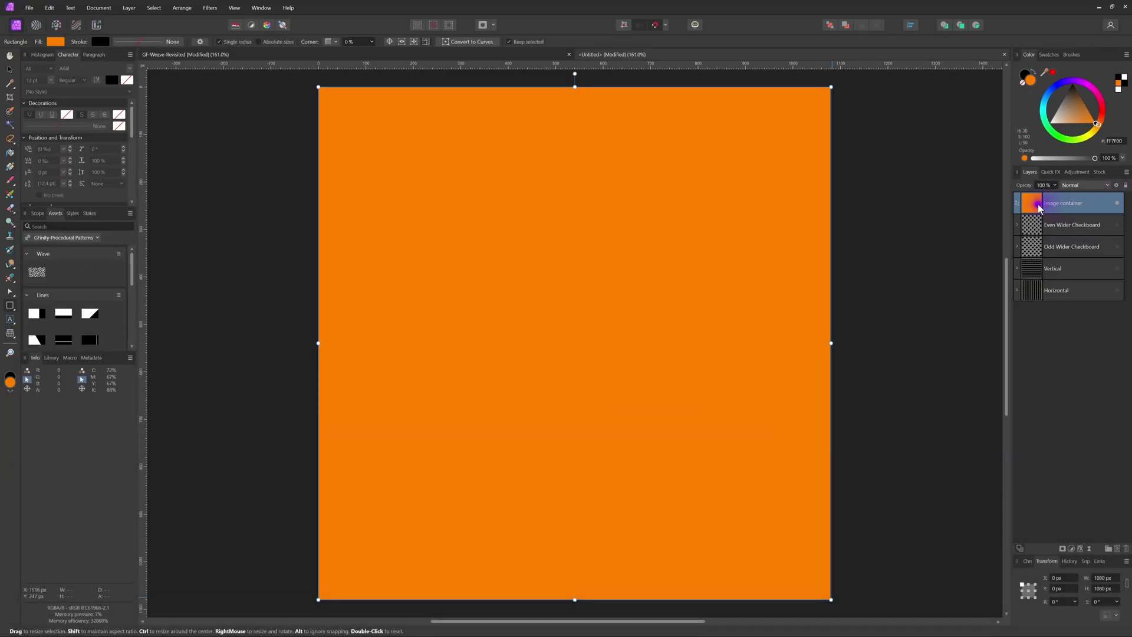
left_click_drag(1055, 204, 1067, 307)
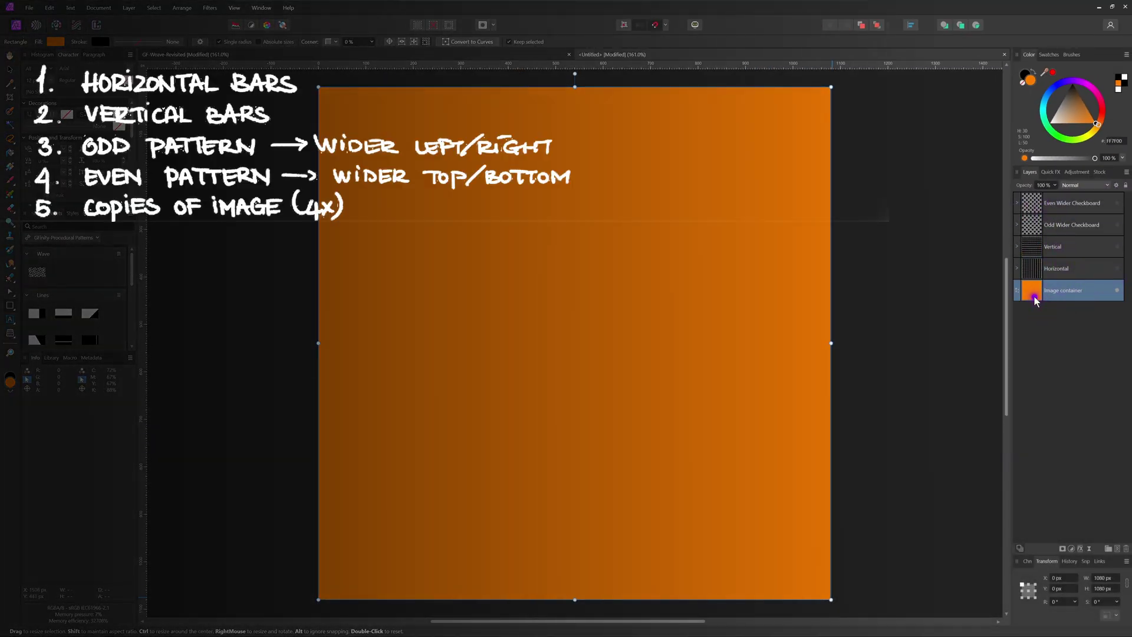
Duplicate the Image container layer and name the bottom copies Image container 1 and 2.
key("ctrl+j")
key("ctrl+j")
key("ctrl+j")
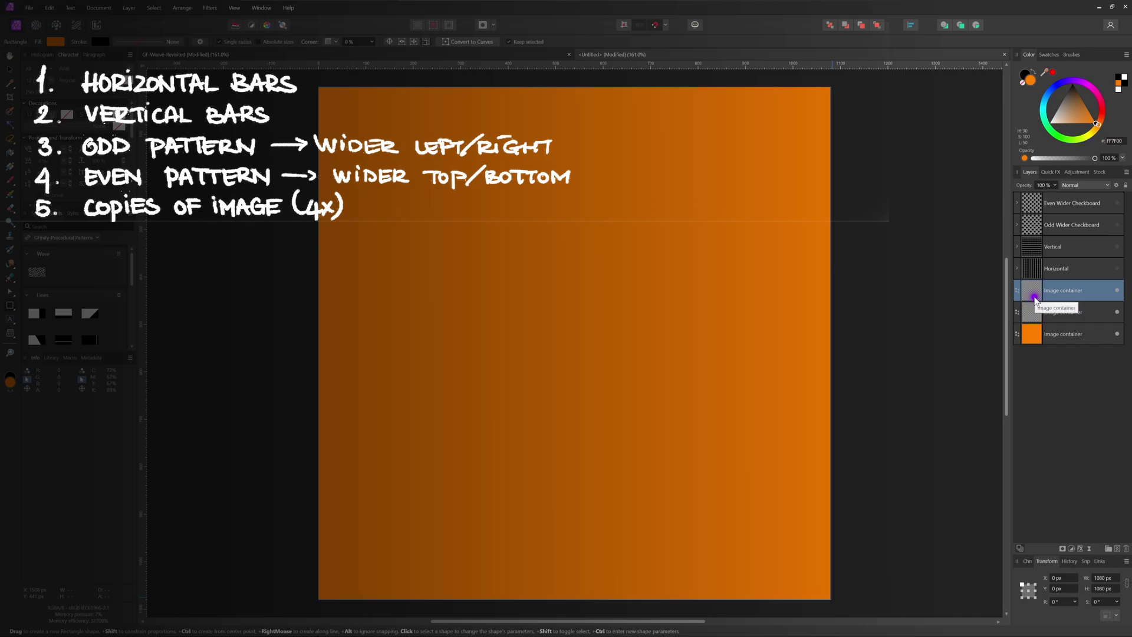
left_click(1070, 357)
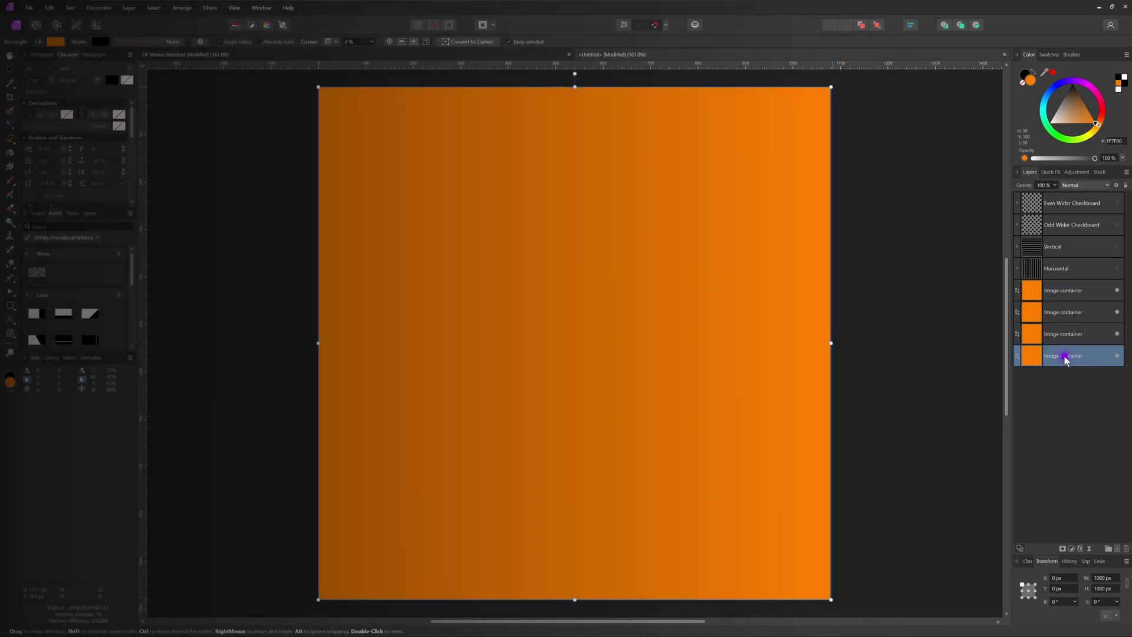
double_click(1069, 357)
type("1")
key("Tab")
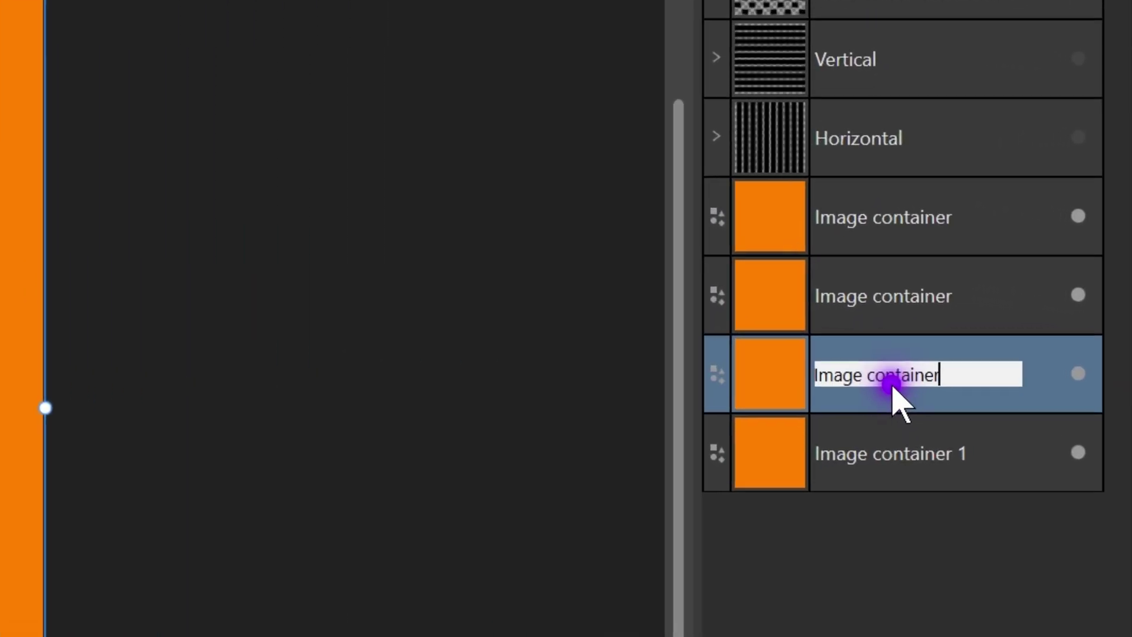
type("2")
key("Return")
Name the upper two layers Image container 3 and Image container 4.
double_click(871, 296)
type("3")
key("Return")
double_click(866, 218)
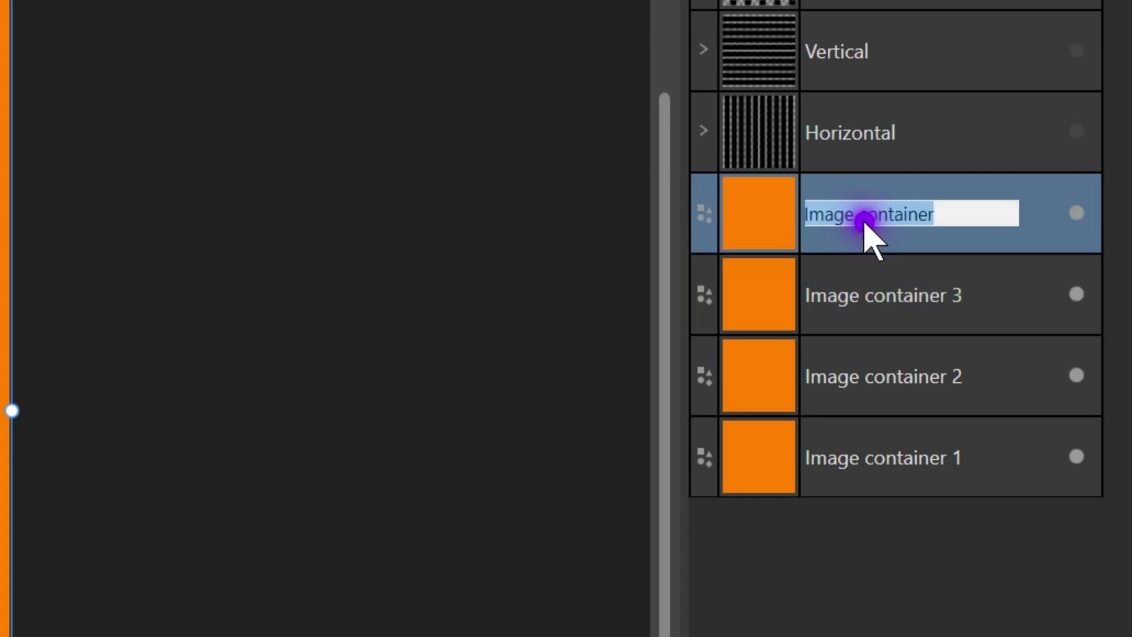
key("End")
type("4")
key("Return")
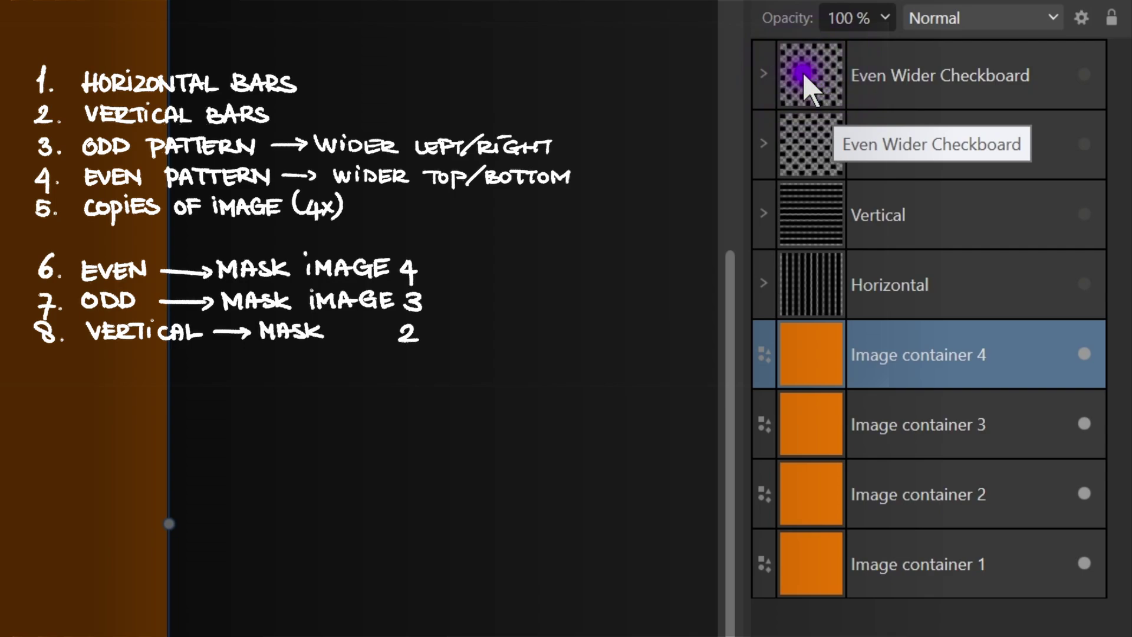
Mask Image containers 4, 3 and 2 with Even Wider Checkboard, Odd Wider Checkboard and Vertical.
left_click_drag(803, 75, 811, 355)
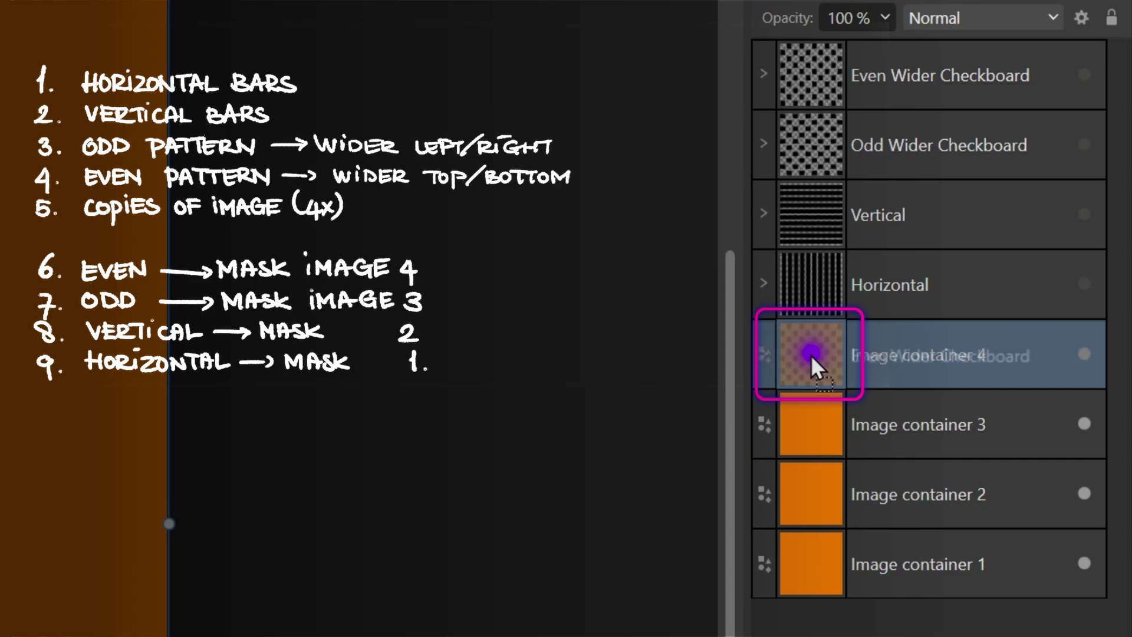
left_click_drag(811, 354, 812, 360)
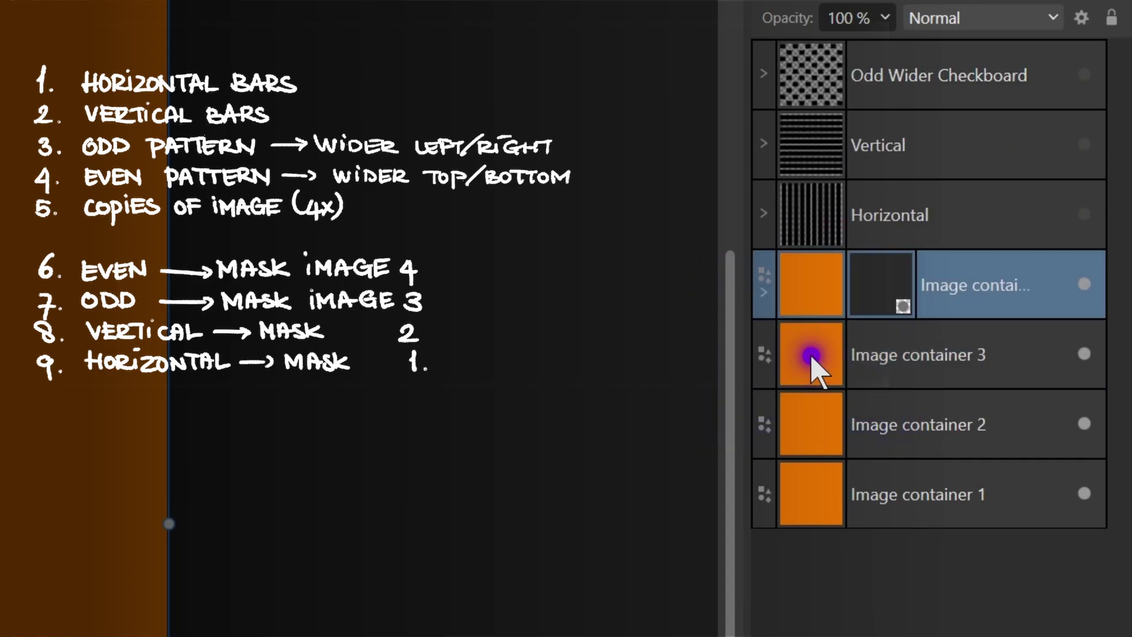
left_click_drag(808, 96, 805, 362)
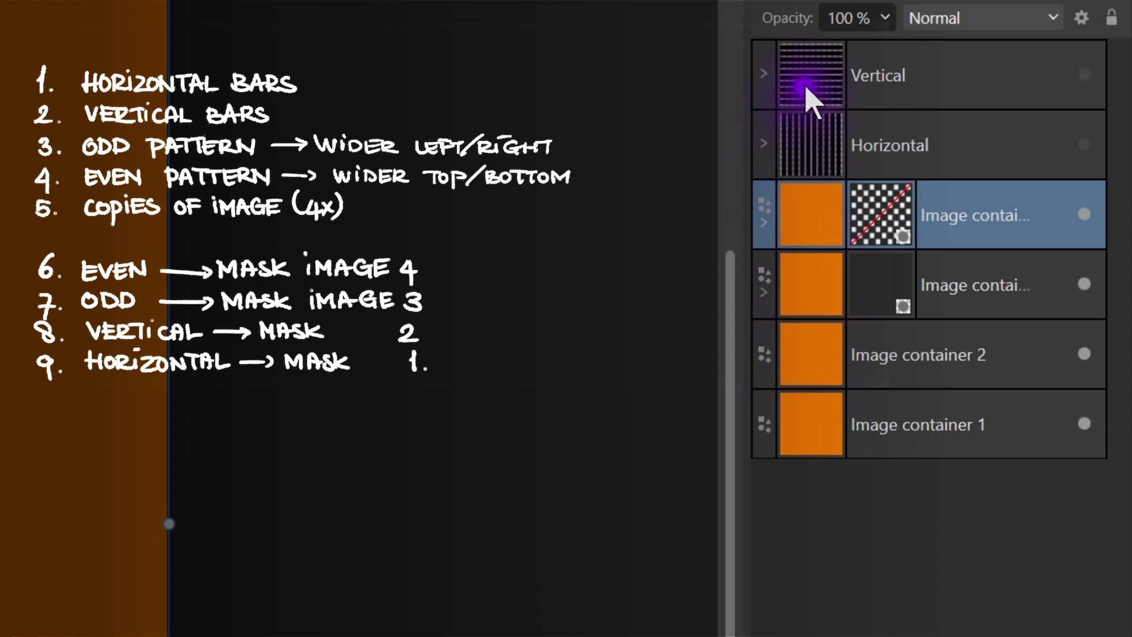
left_click_drag(807, 70, 817, 355)
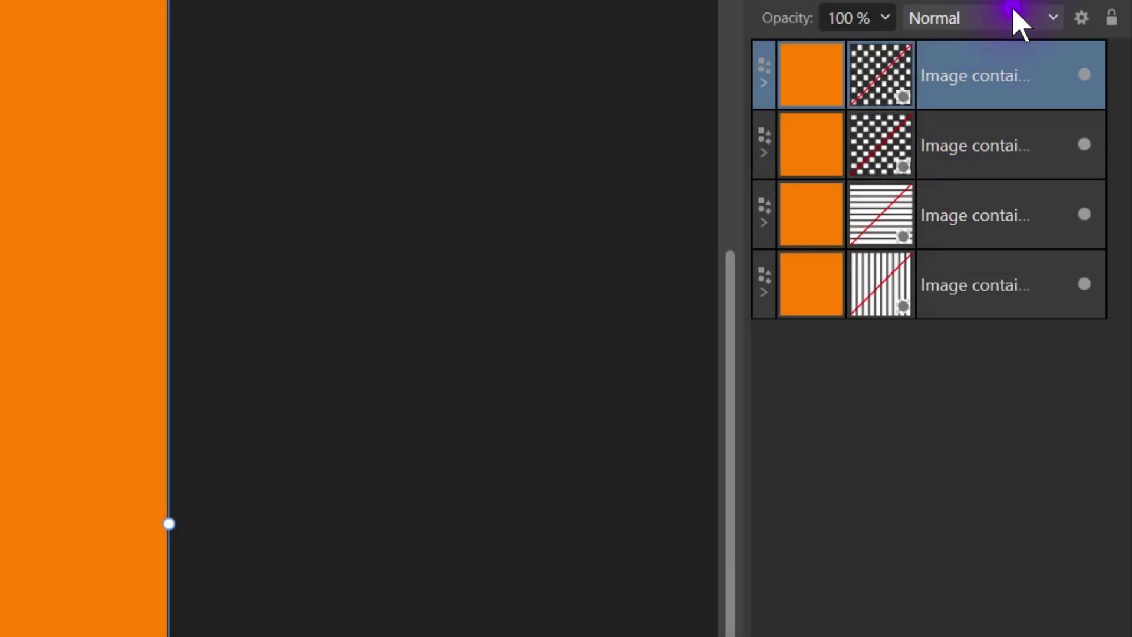
Expand all four Image container layers to reveal their masks.
left_click(764, 83)
left_click(763, 228)
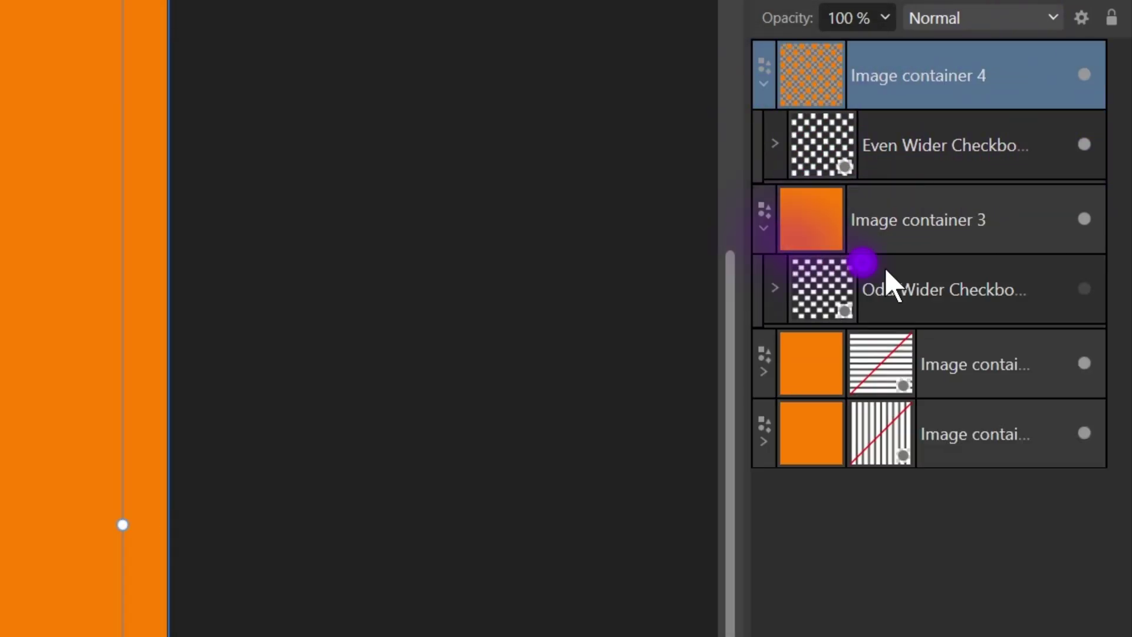
left_click(765, 371)
left_click(764, 516)
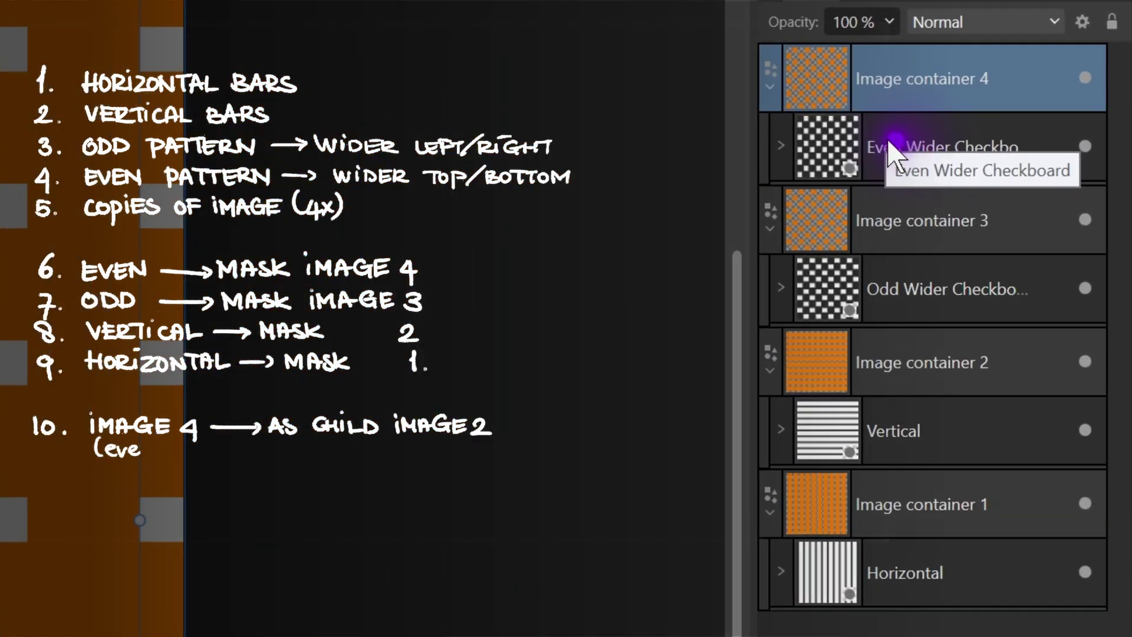
Nest Image container 4 inside Image container 2 and Image container 3 inside Image container 1.
left_click_drag(810, 97, 956, 358)
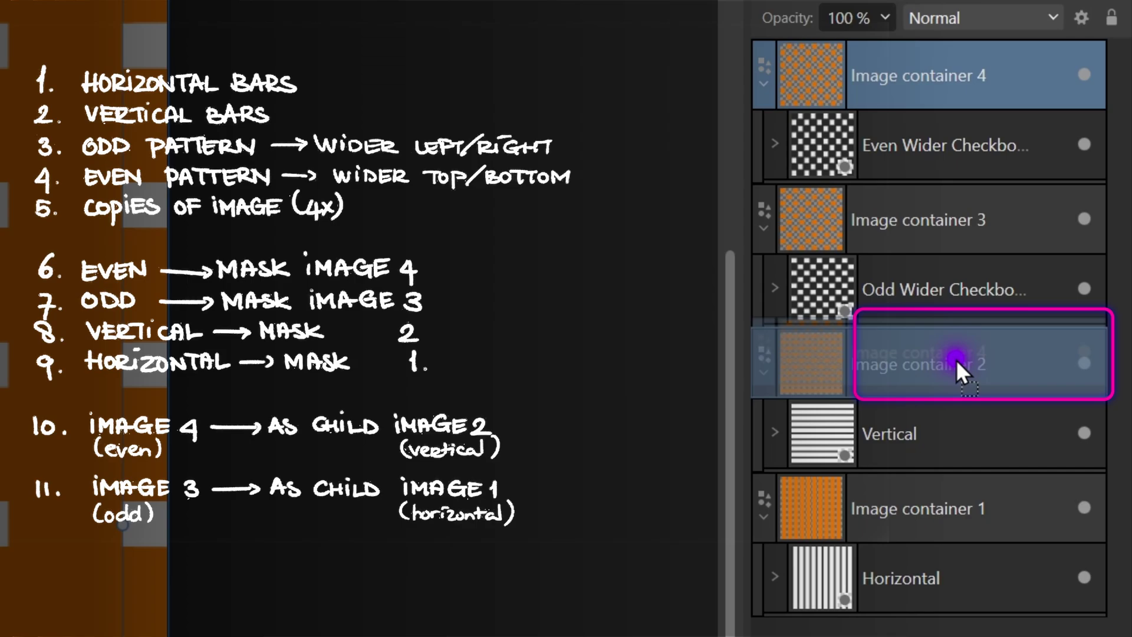
left_click_drag(956, 359, 956, 359)
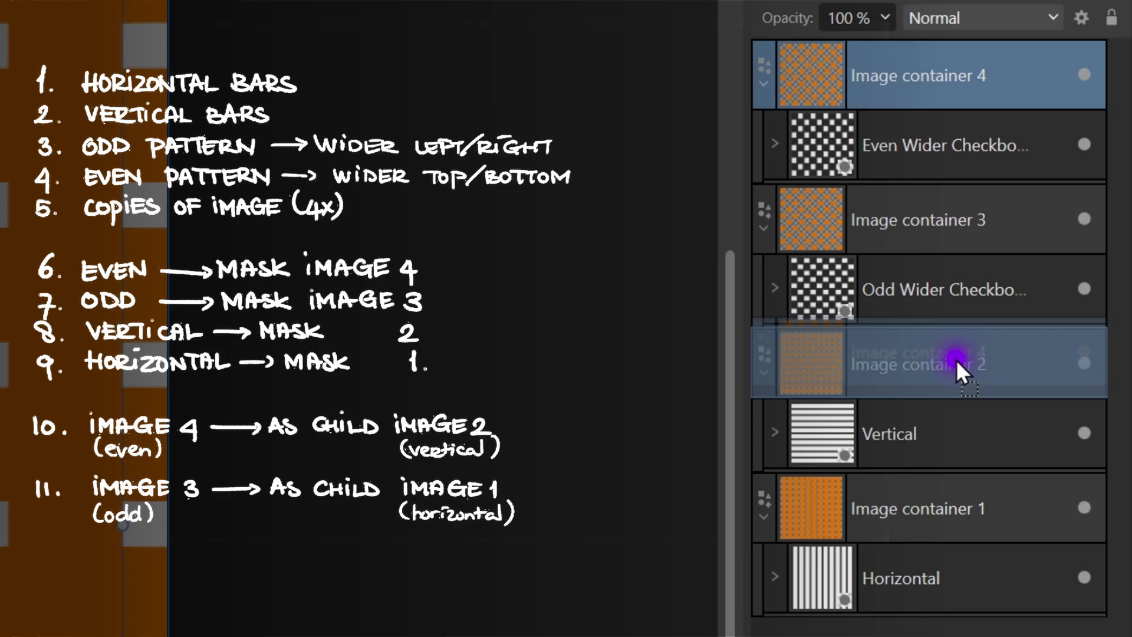
left_click_drag(956, 359, 956, 359)
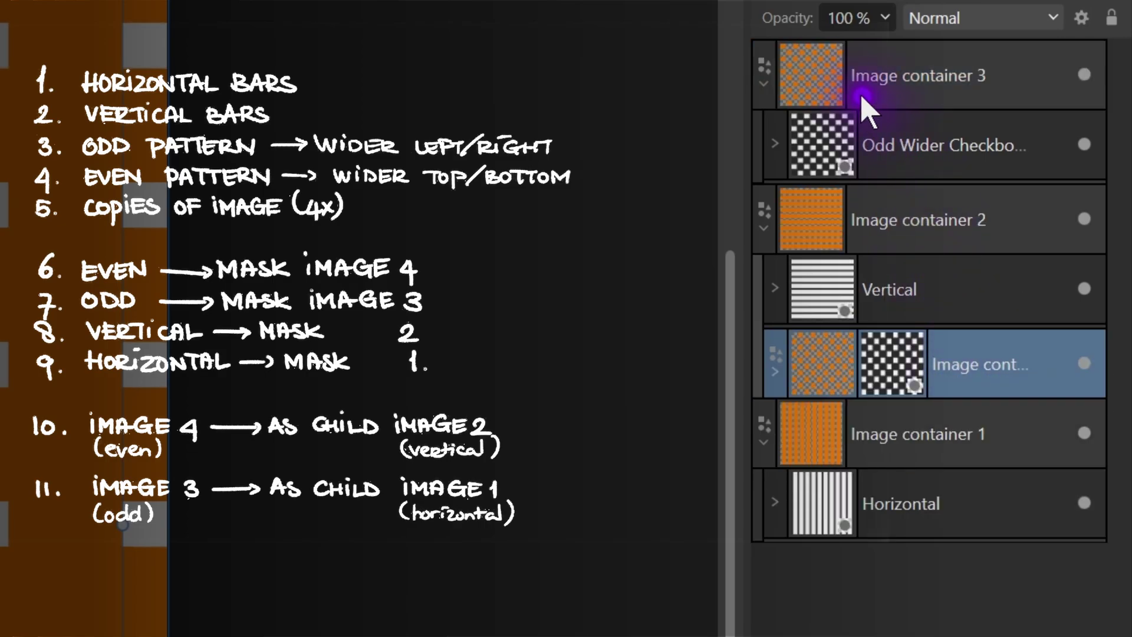
left_click_drag(861, 100, 970, 430)
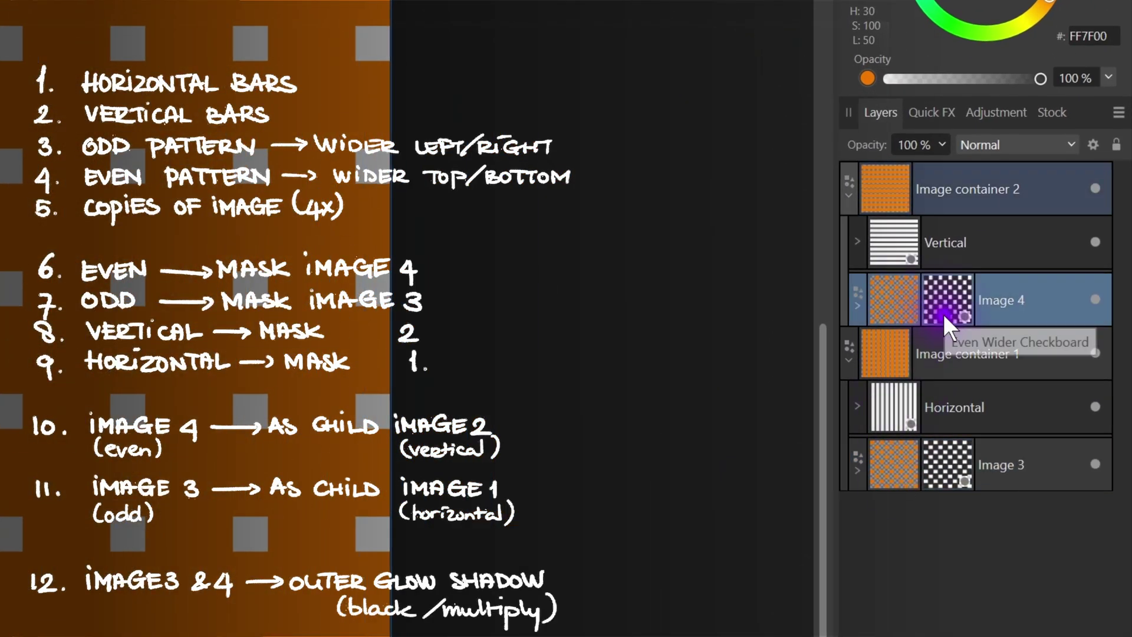
Give Image 4 a black Multiply Outer Glow with 45.5 px radius and 54% intensity.
left_click(952, 111)
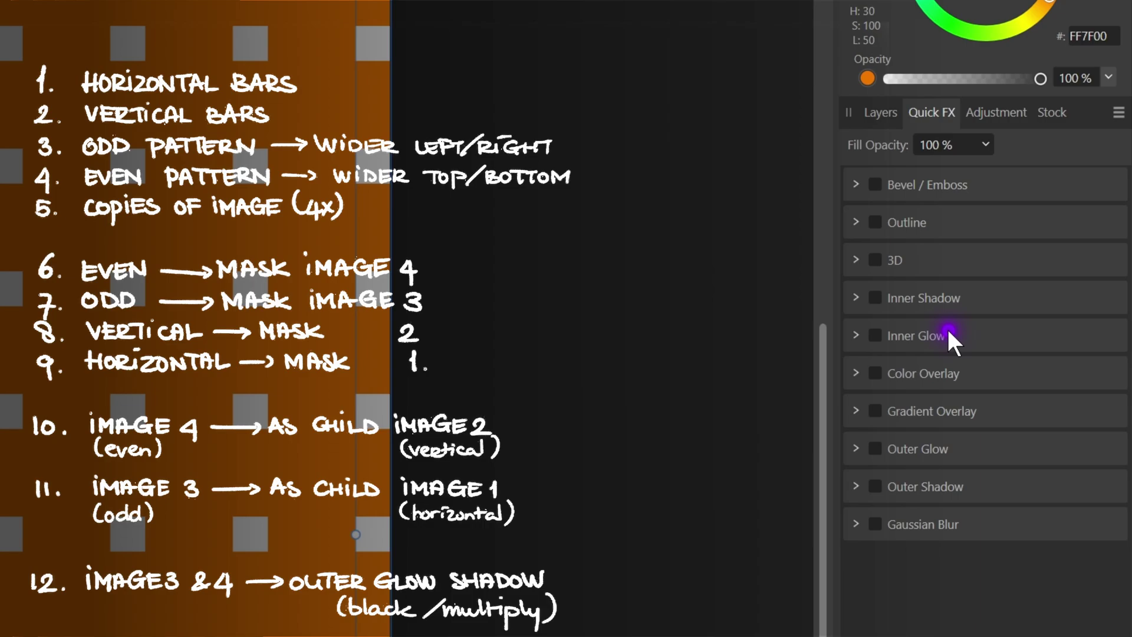
left_click(874, 449)
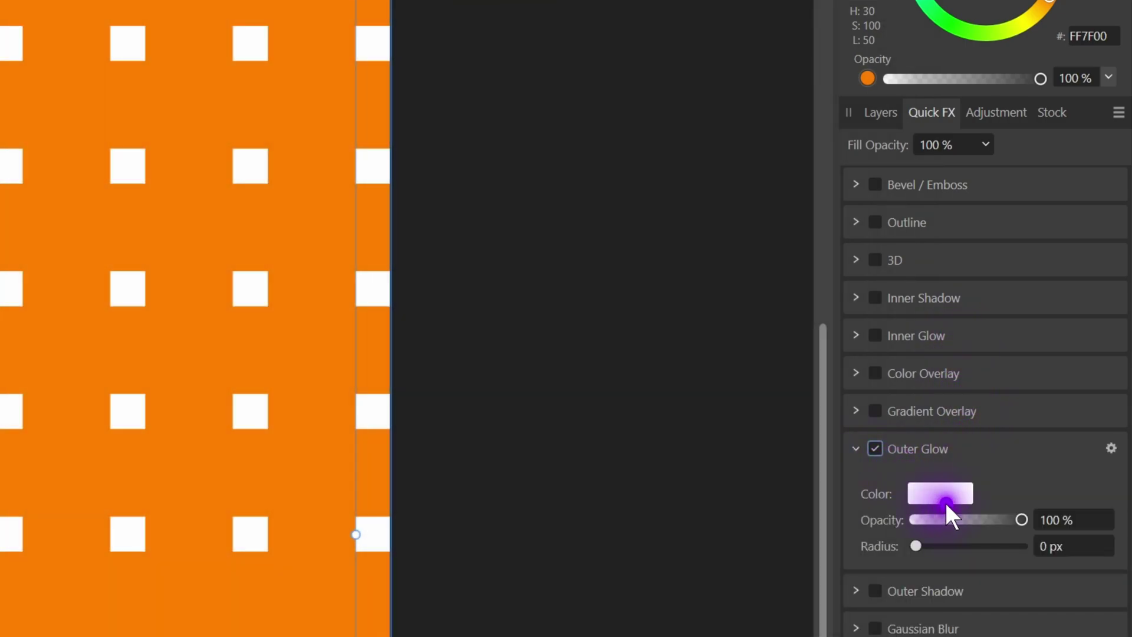
left_click(1112, 444)
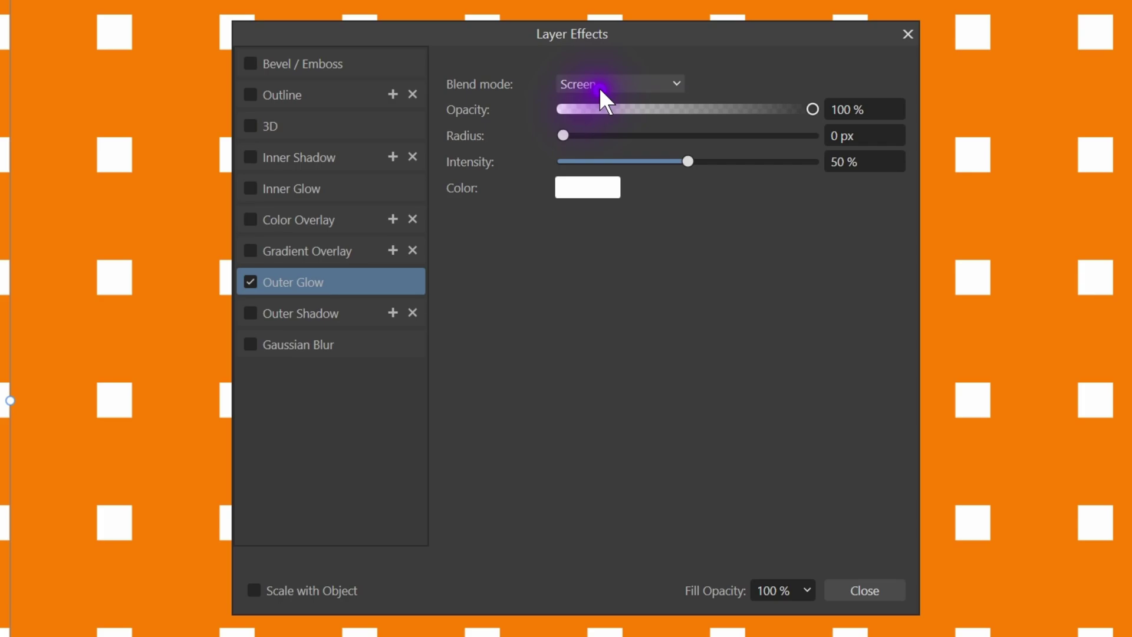
left_click(599, 87)
scroll(634, 168, "up", 3)
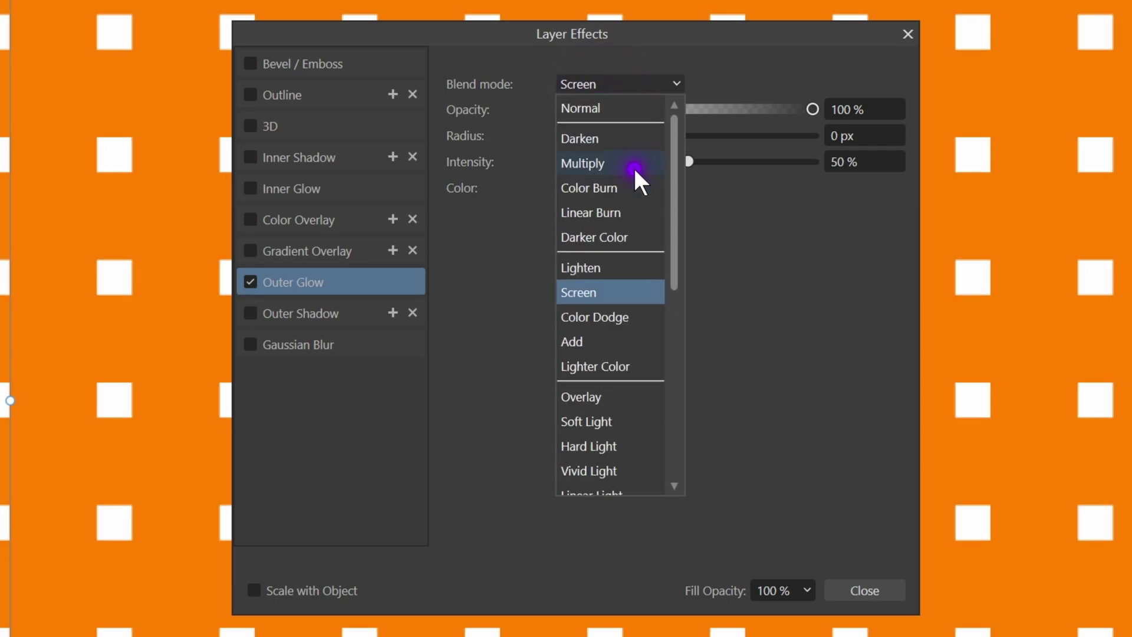
left_click(635, 168)
left_click(594, 190)
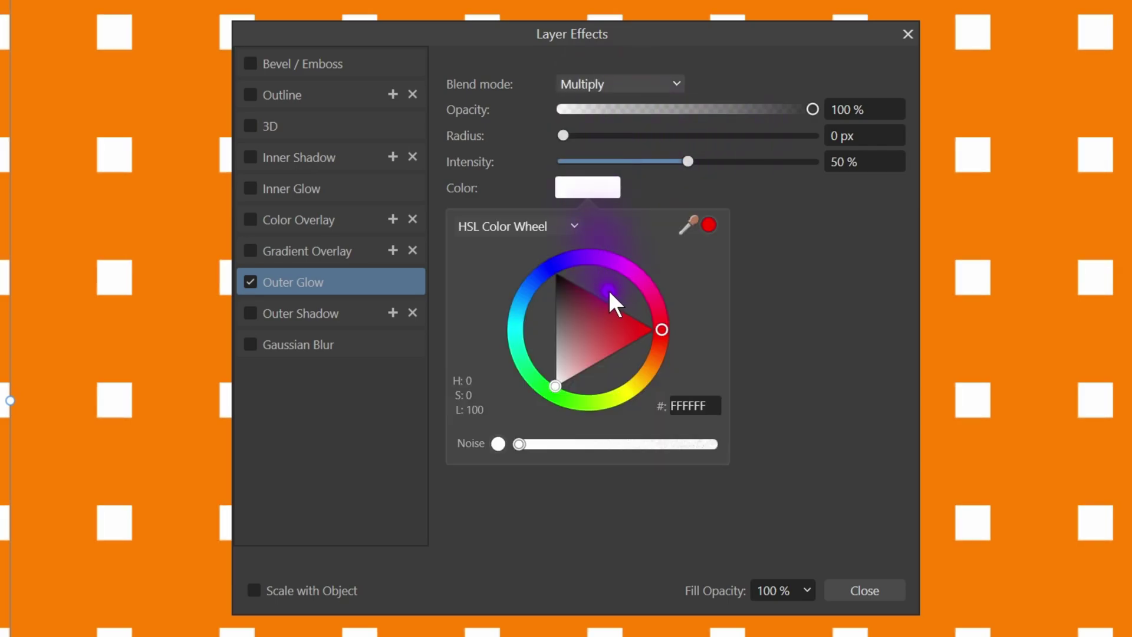
left_click_drag(608, 290, 520, 231)
left_click(734, 190)
left_click_drag(575, 142, 772, 147)
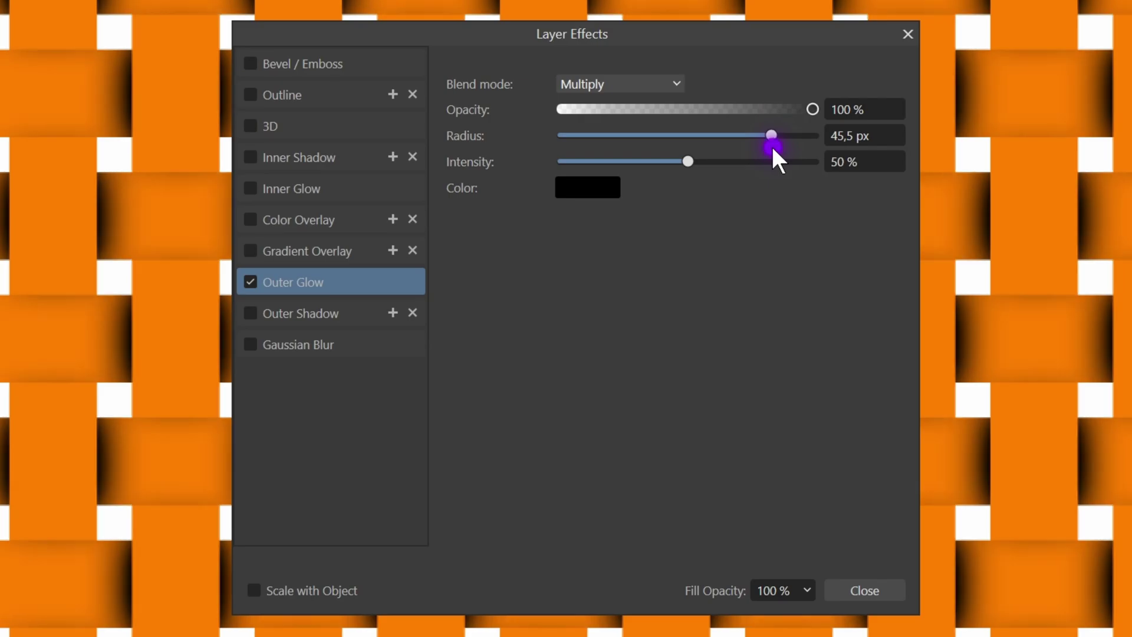
mouse_move(687, 162)
left_mouse_down()
mouse_move(619, 163)
mouse_move(701, 157)
left_mouse_up()
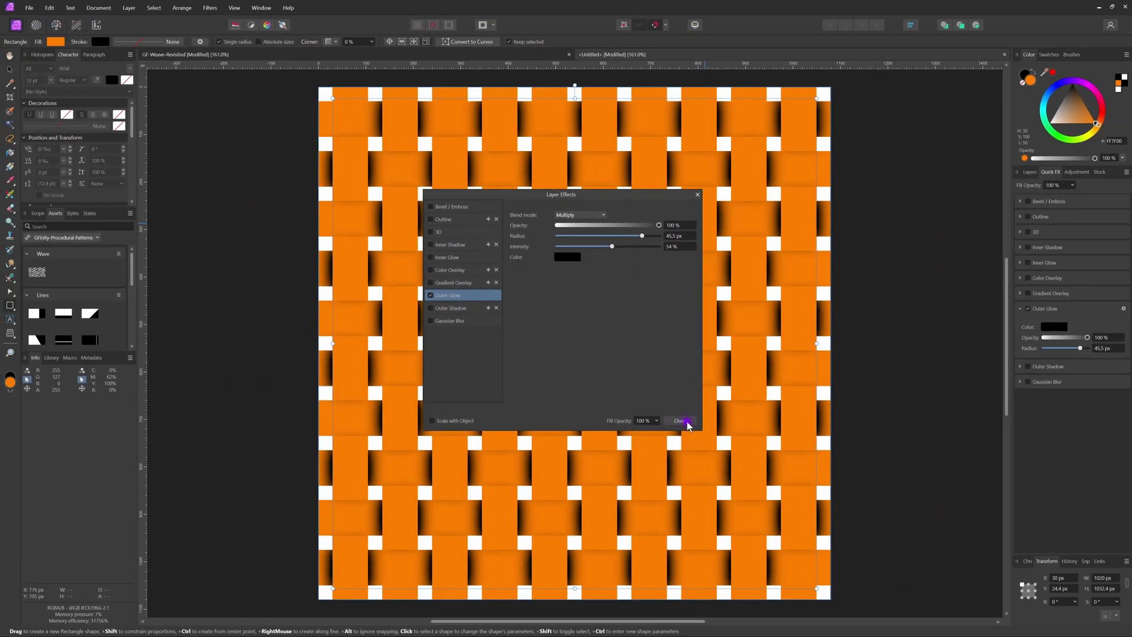
left_click(863, 589)
Copy Image 4 and use Paste FX to apply its Outer Glow to Image 3.
left_click(1029, 173)
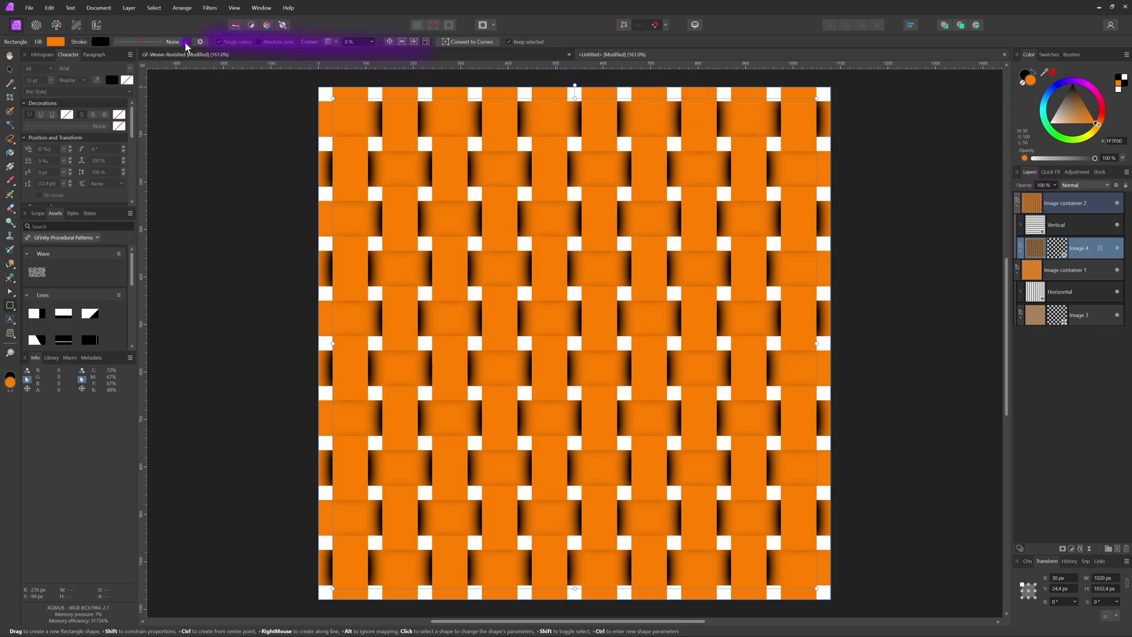
left_click(50, 8)
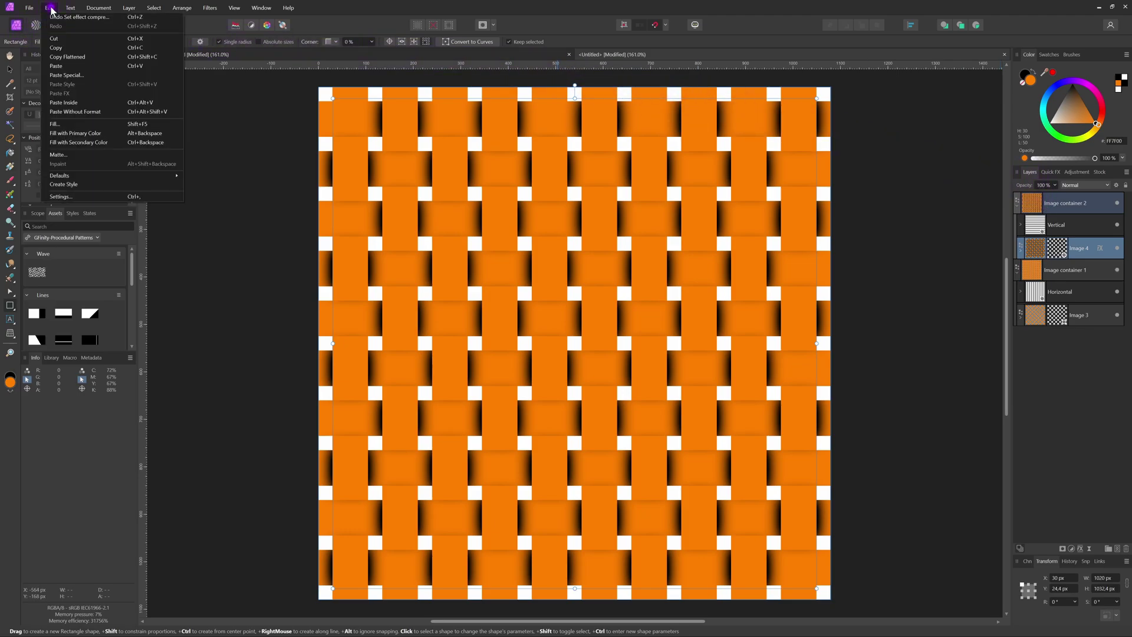
left_click(69, 51)
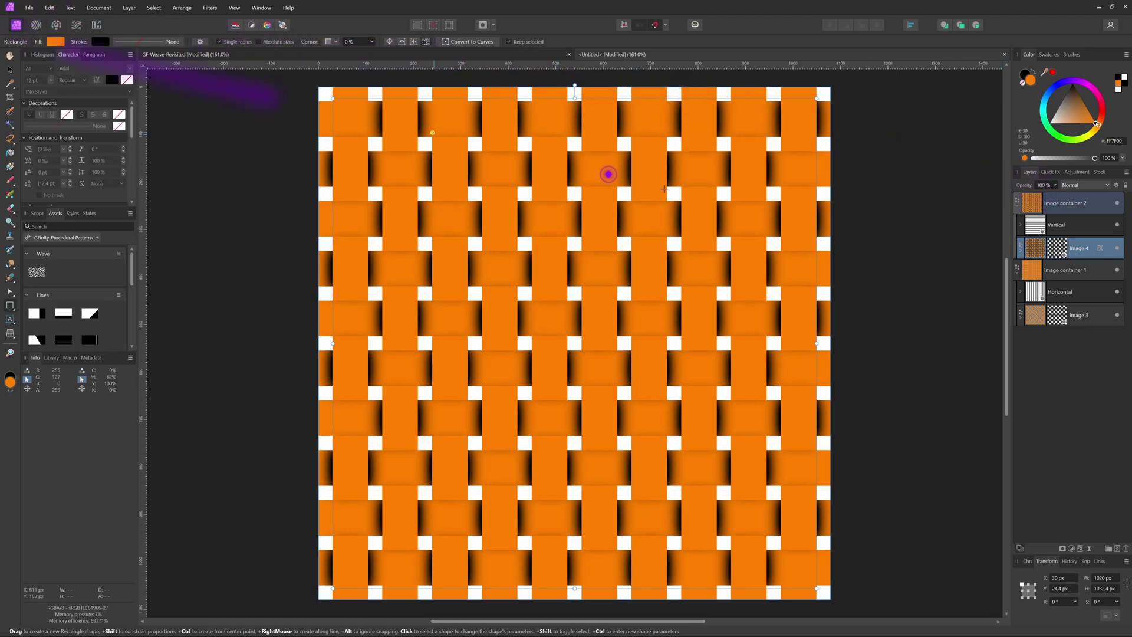
left_click(1045, 312)
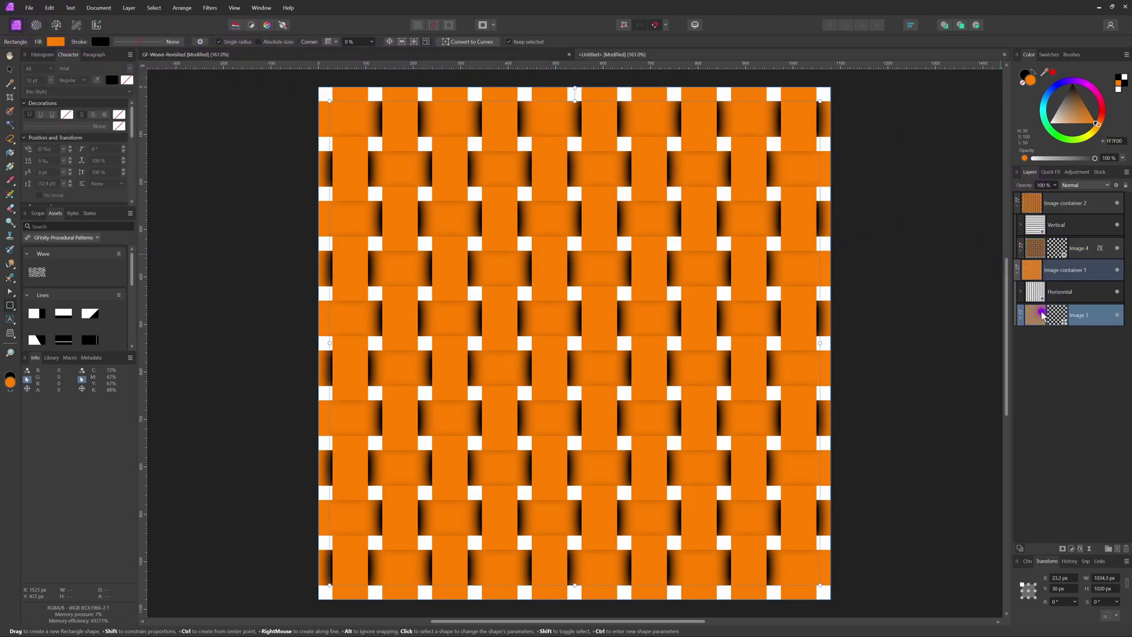
left_click(51, 8)
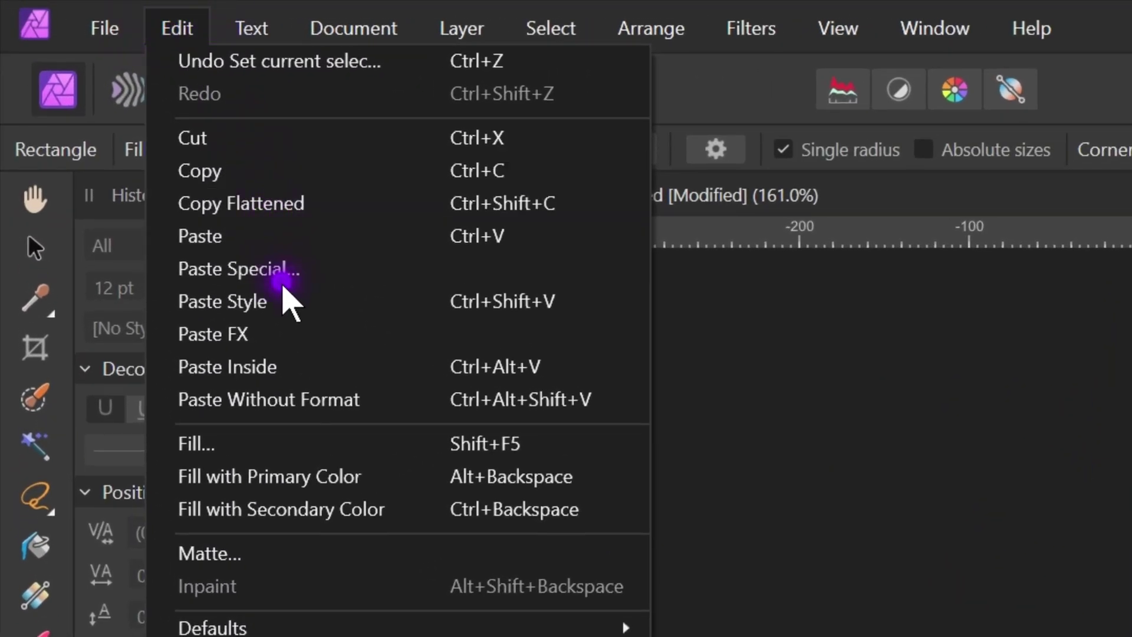
left_click(291, 332)
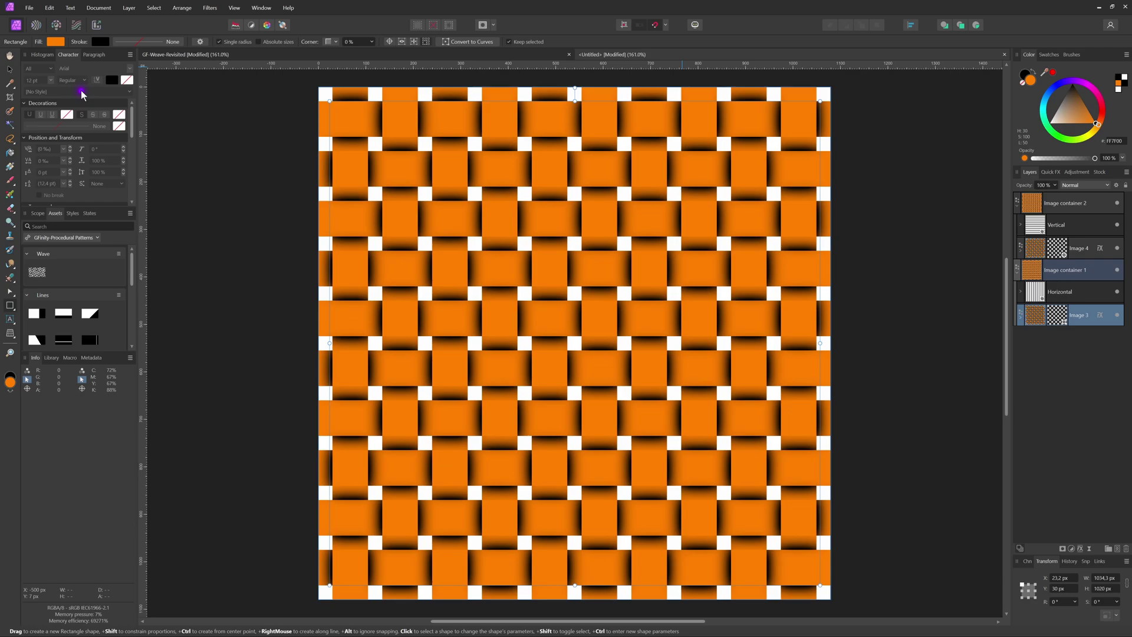
Paste two copies of the Minions photo into Image container 2 and Image container 1.
key("ctrl+v")
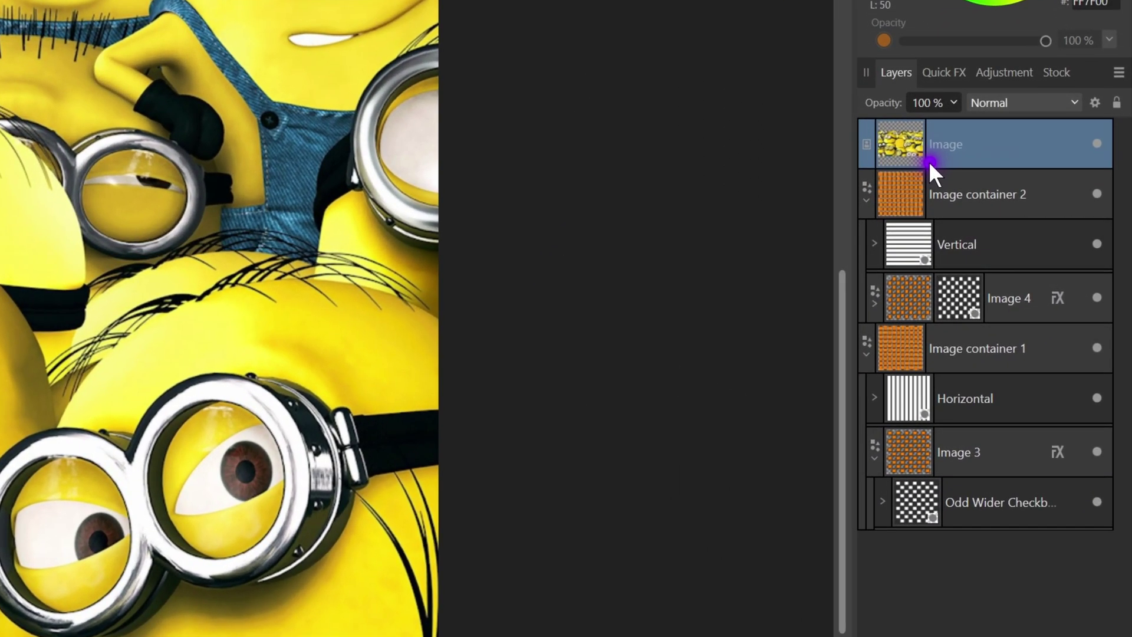
key("ctrl+j")
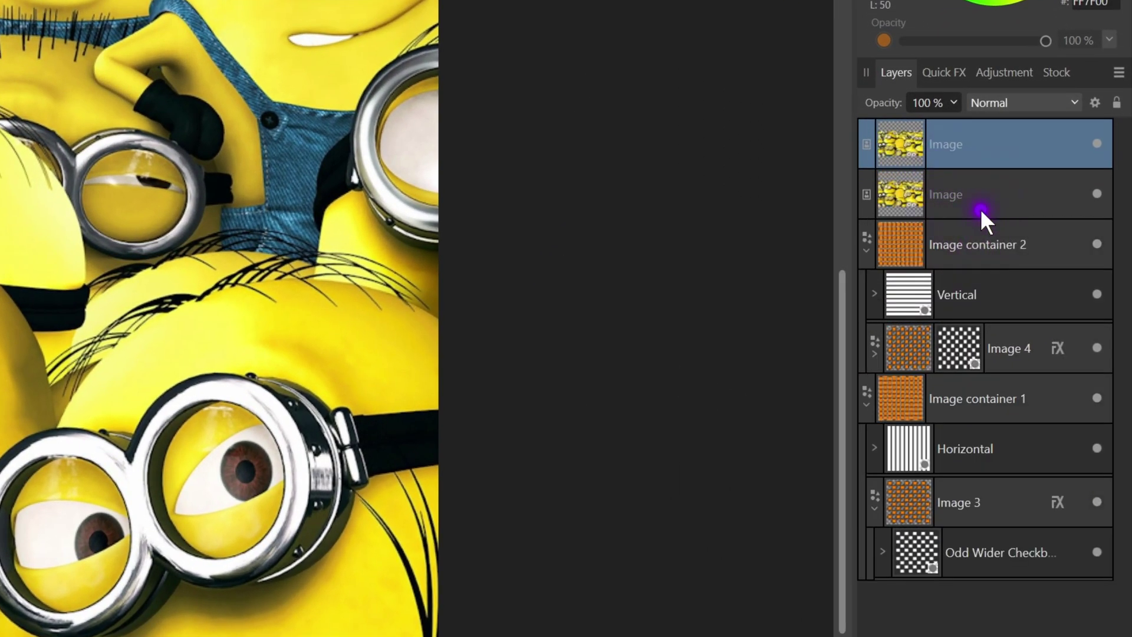
left_click_drag(903, 187, 985, 242)
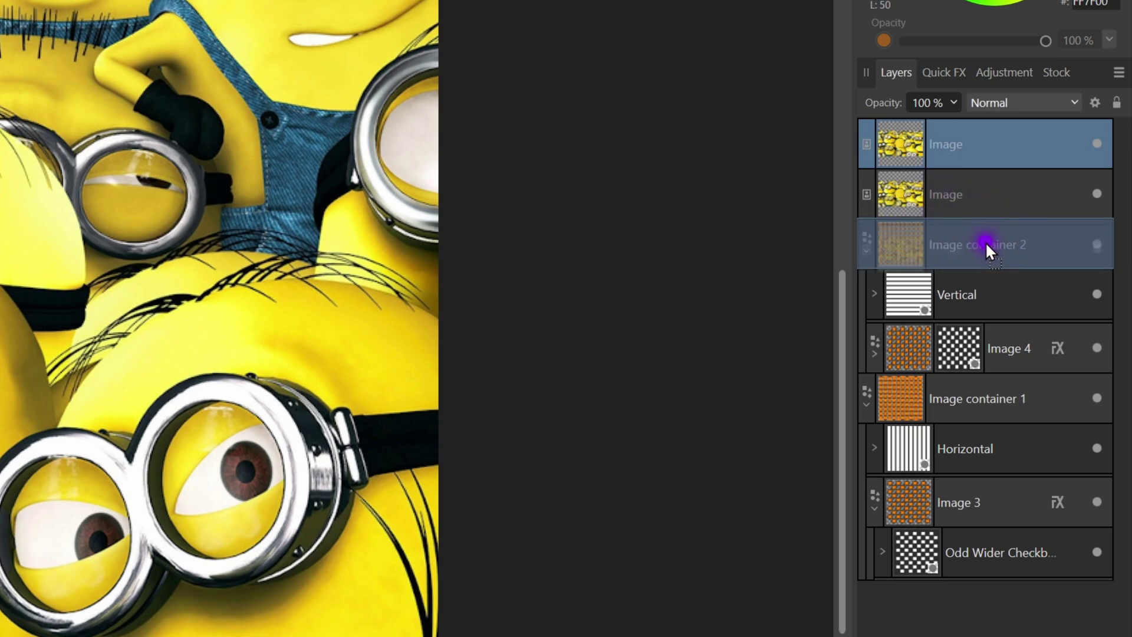
left_click_drag(985, 241, 985, 241)
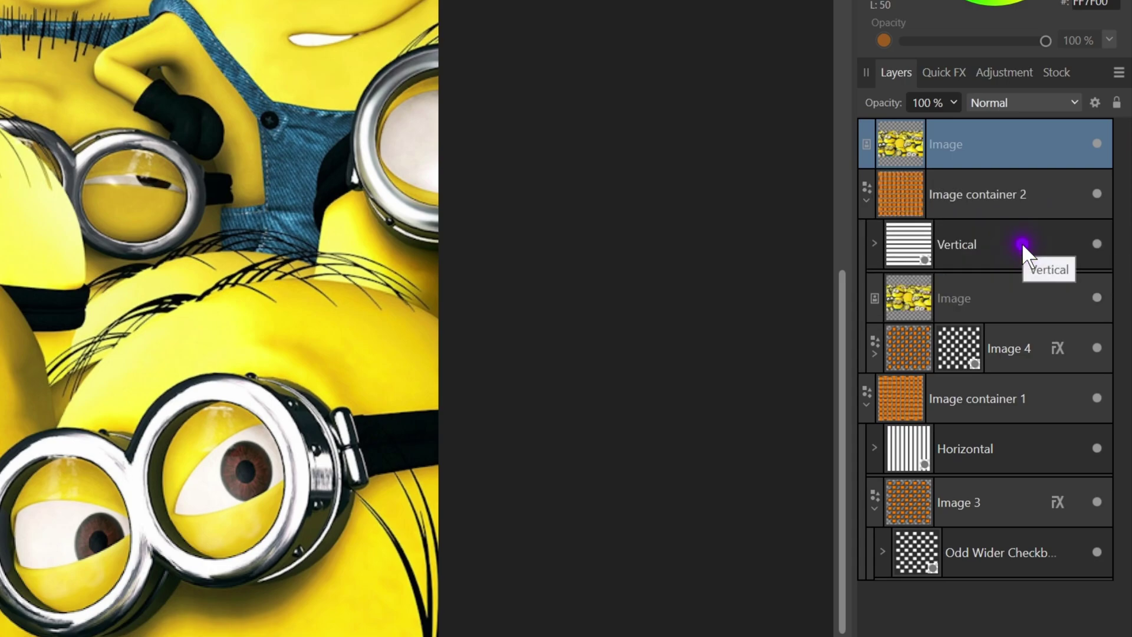
left_click_drag(914, 146, 995, 400)
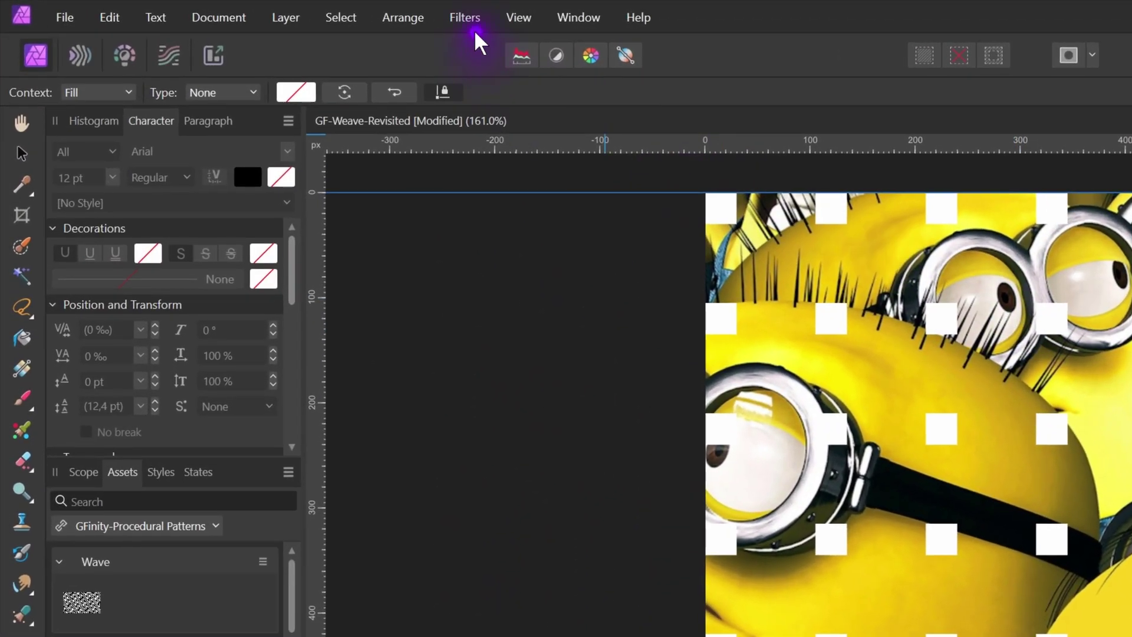
Move the Minions photo layer back one step and then below Image 4.
left_click(412, 19)
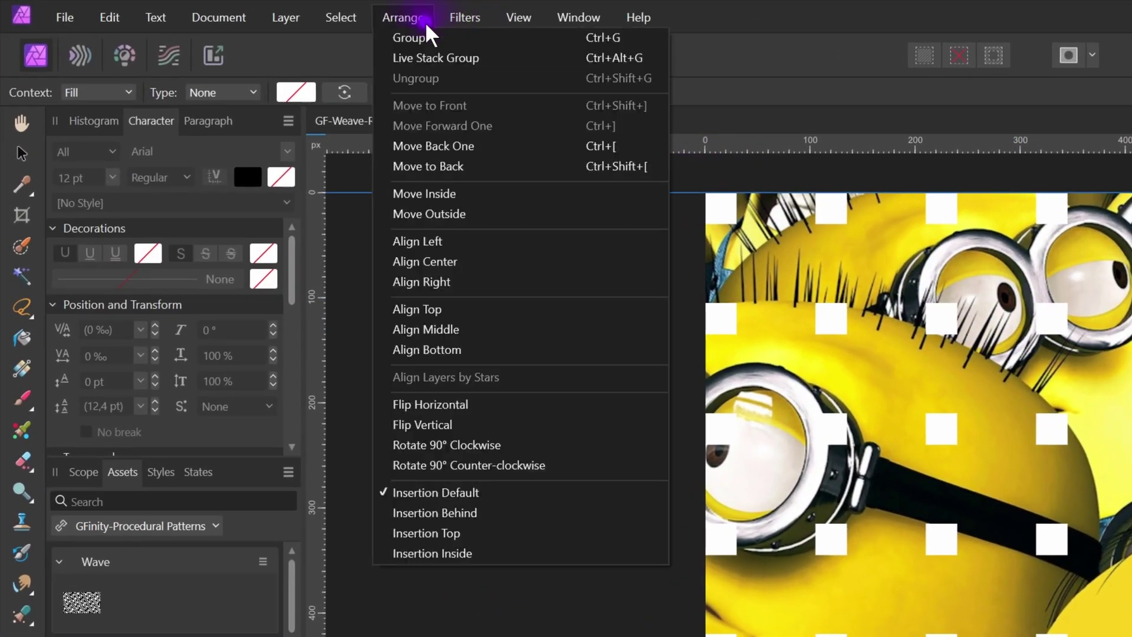
left_click(455, 150)
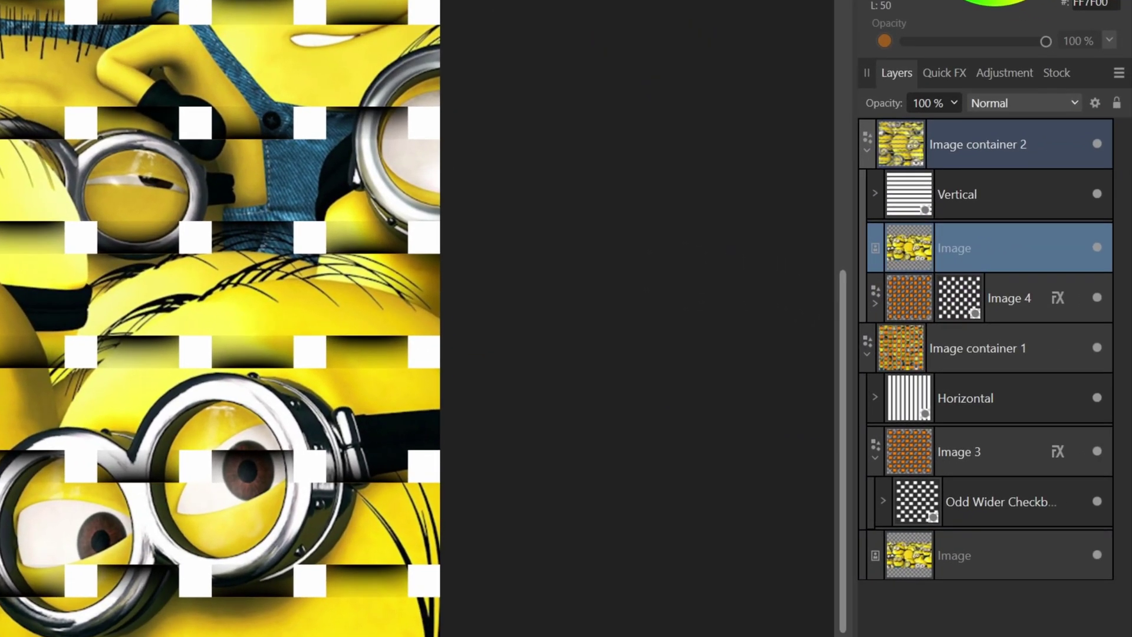
key("ctrl+bracketleft")
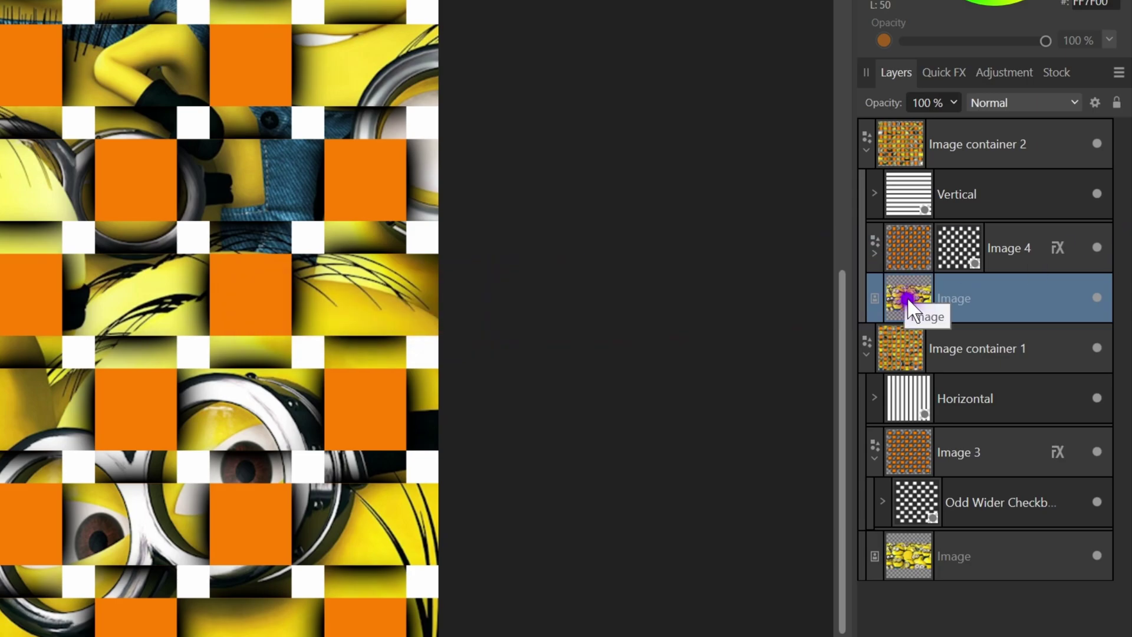
Duplicate the photo layer and nest the copy inside Image 4.
key("ctrl+j")
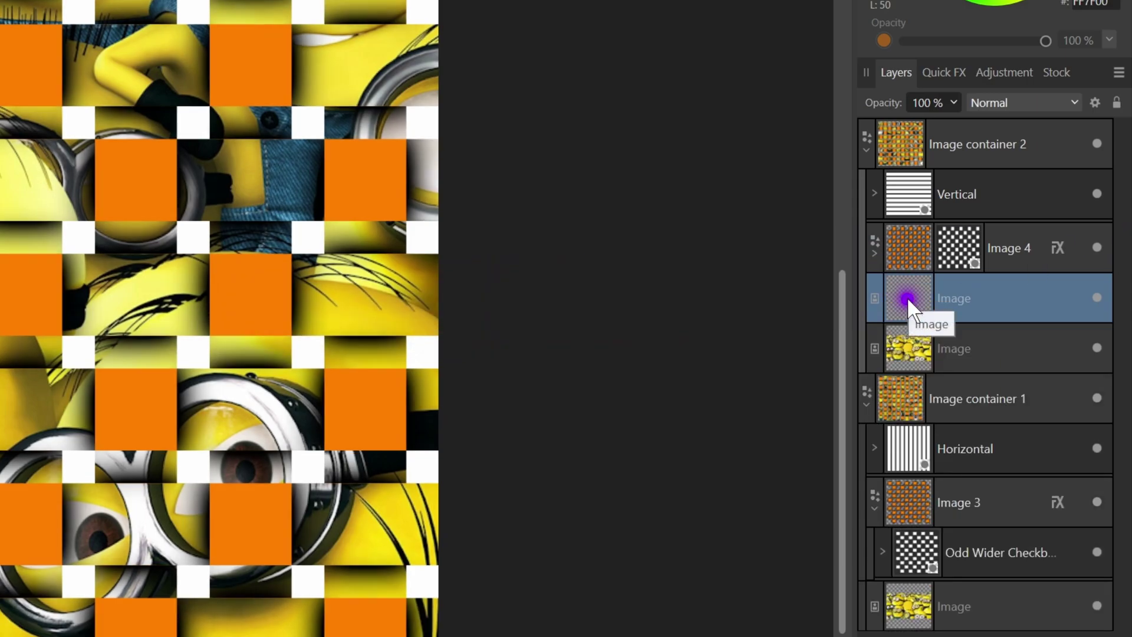
left_click(890, 303)
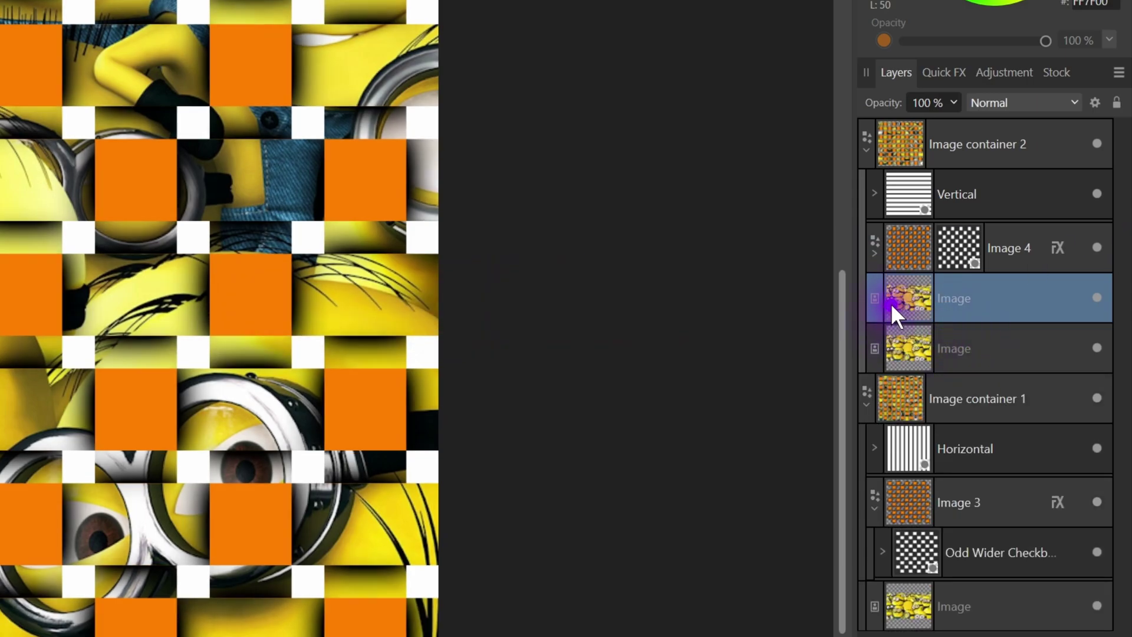
left_click_drag(897, 302, 1009, 245)
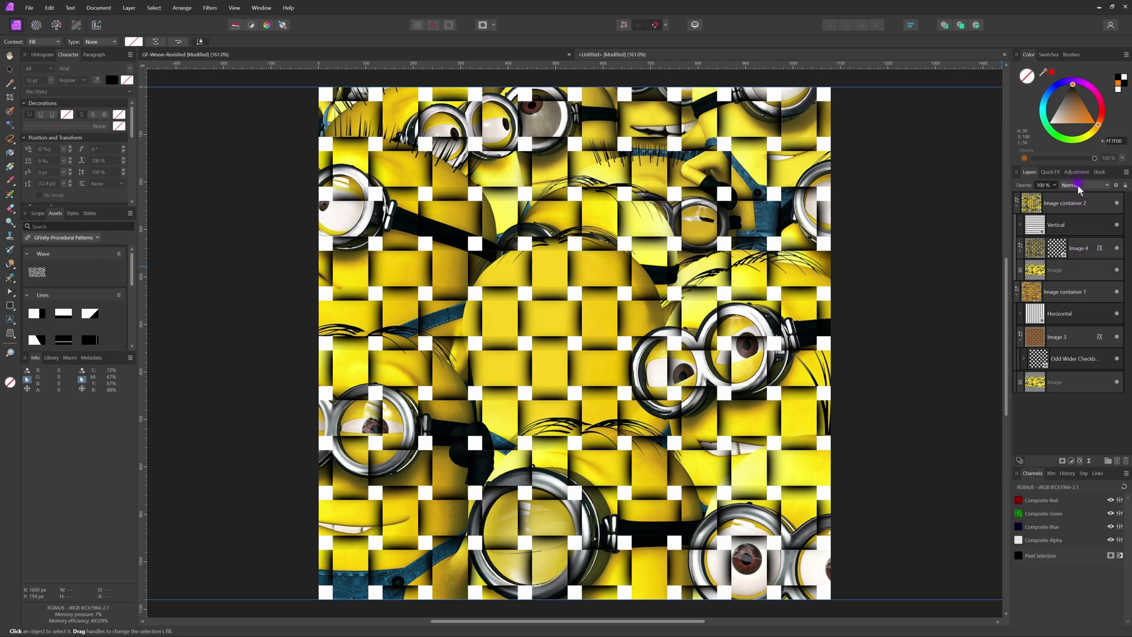
Add a black fill layer at the bottom of the stack and lower Image container 2's opacity to 45%.
left_click(1067, 203)
left_click(129, 7)
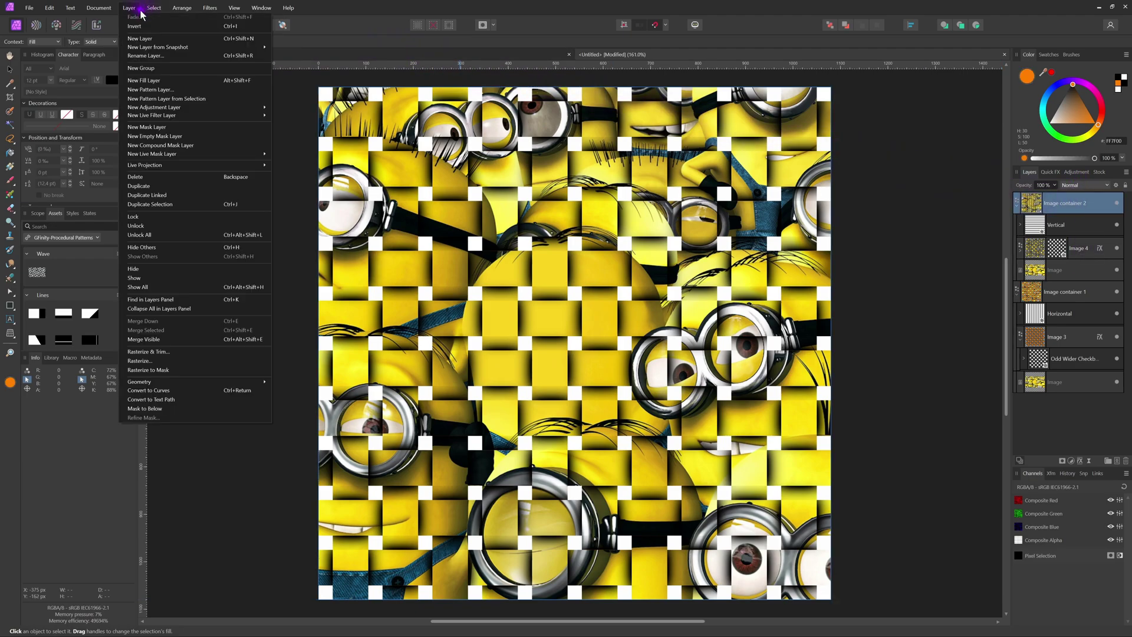
left_click(159, 81)
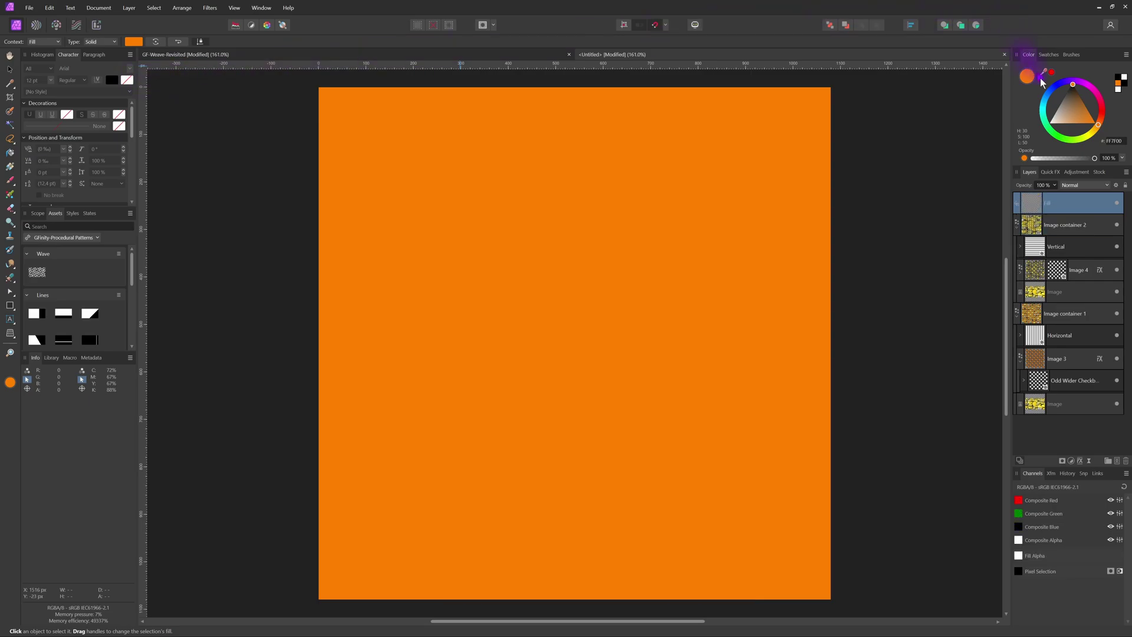
left_click_drag(1066, 100, 1069, 37)
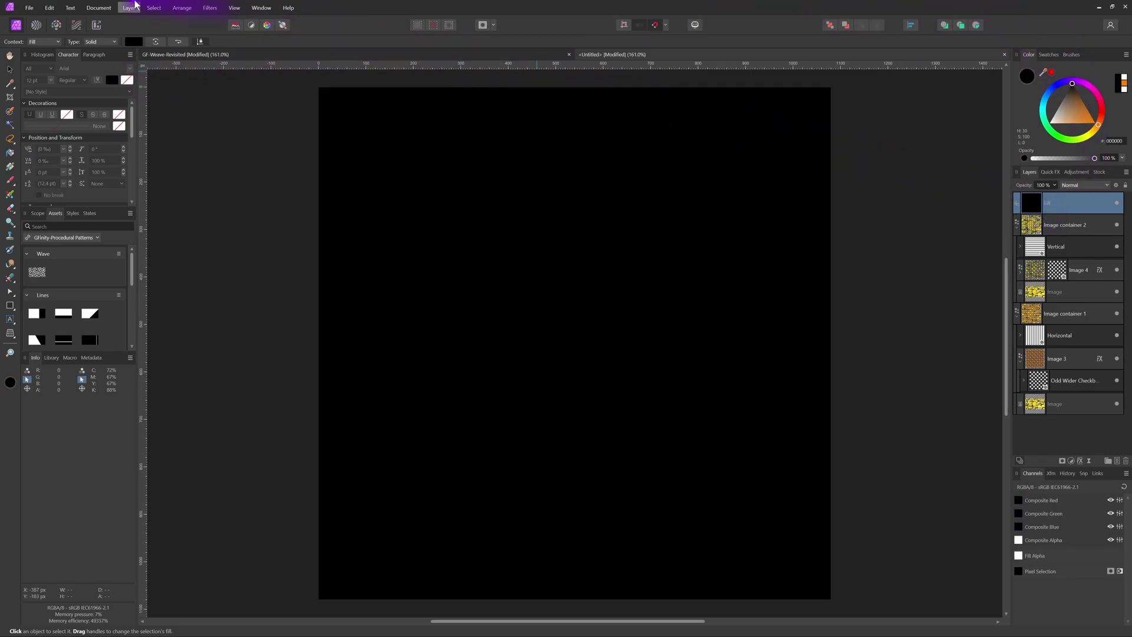
left_click(185, 7)
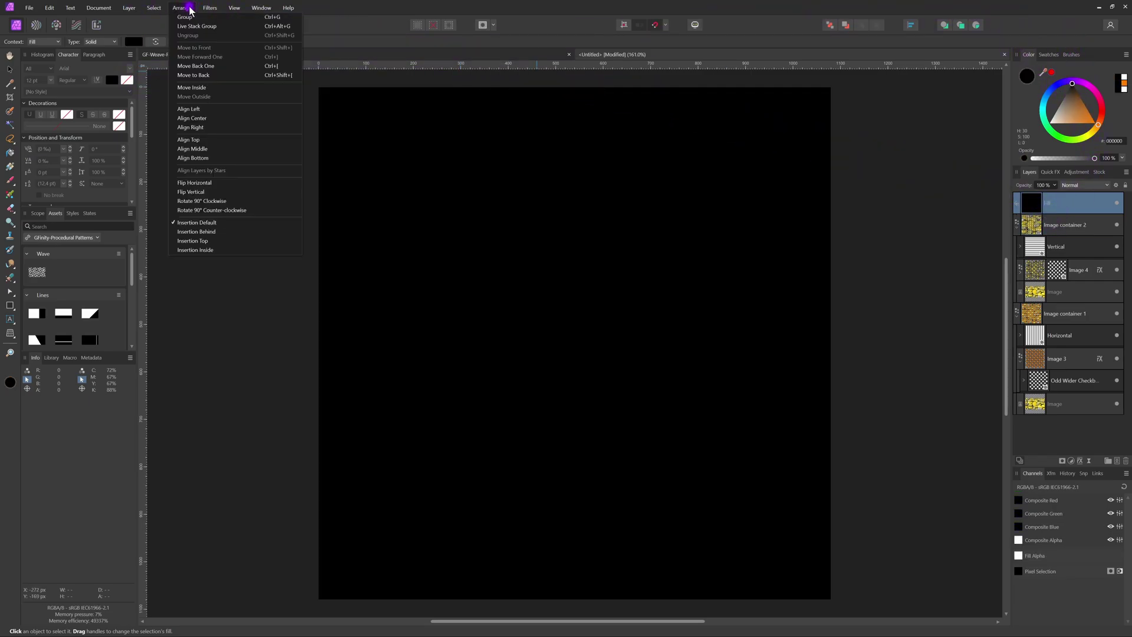
left_click(208, 75)
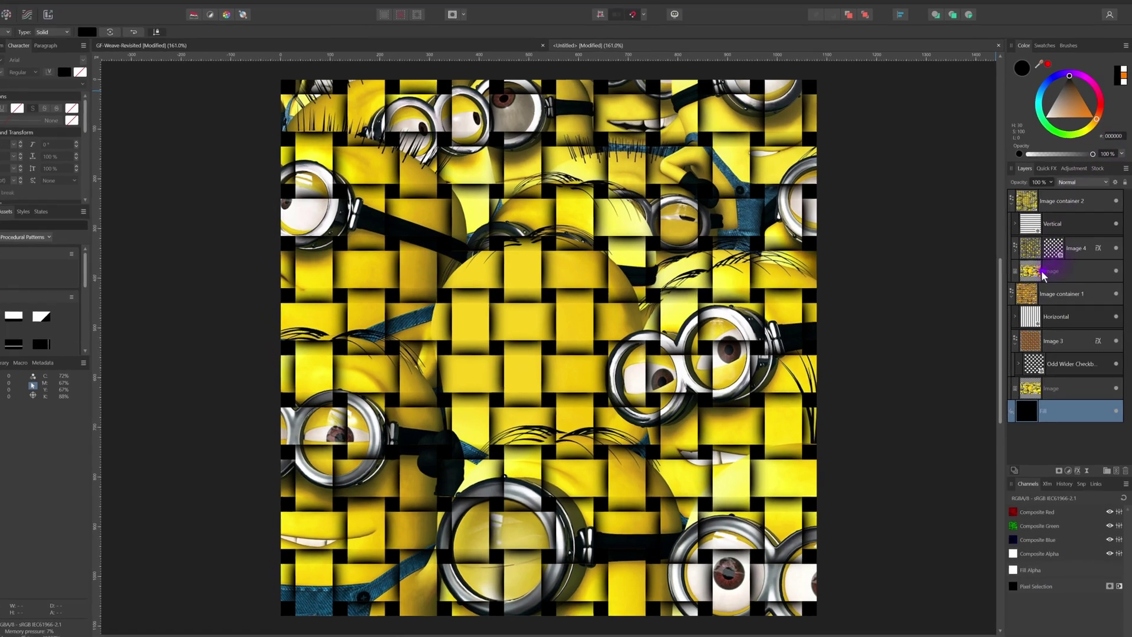
left_click(1042, 269)
left_click_drag(1004, 279, 893, 157)
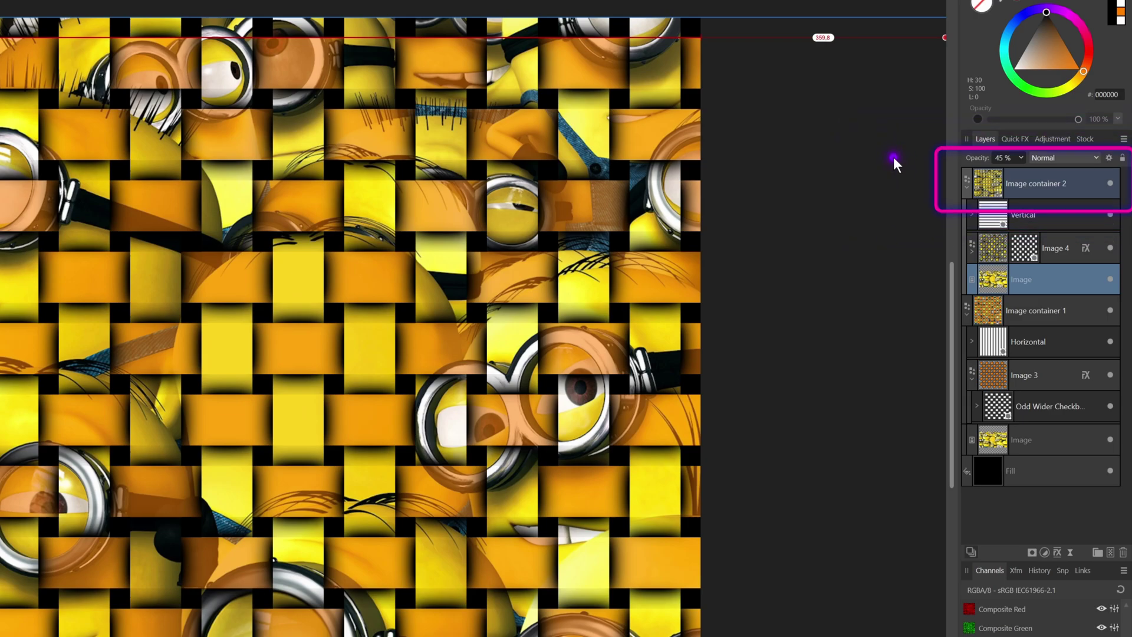
Raise Image container 2's opacity and set its blend mode to Multiply.
left_click_drag(892, 157, 929, 155)
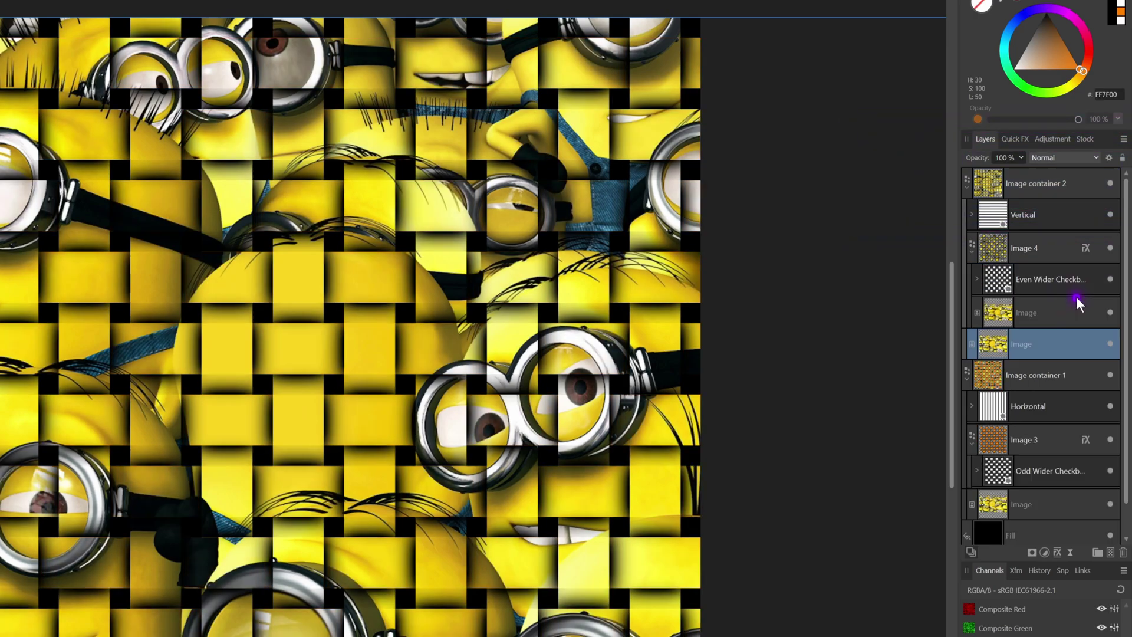
left_click(1051, 158)
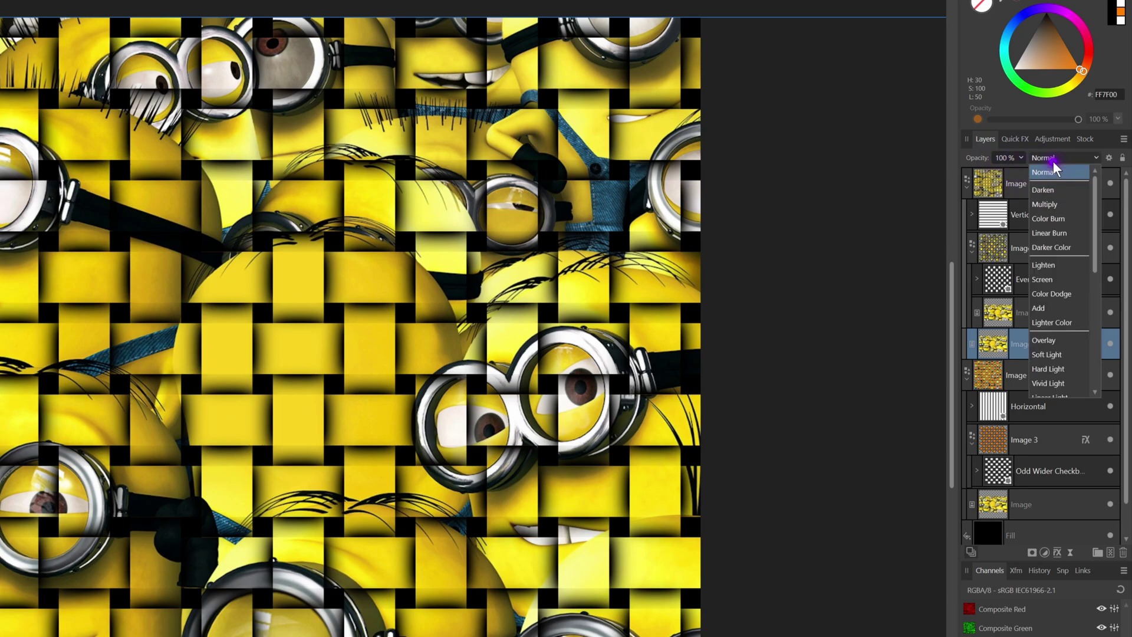
left_click(1052, 204)
Shift Image container 2's colour from orange to red, then to golden yellow.
left_click(1002, 183)
left_click_drag(1081, 70, 1102, 76)
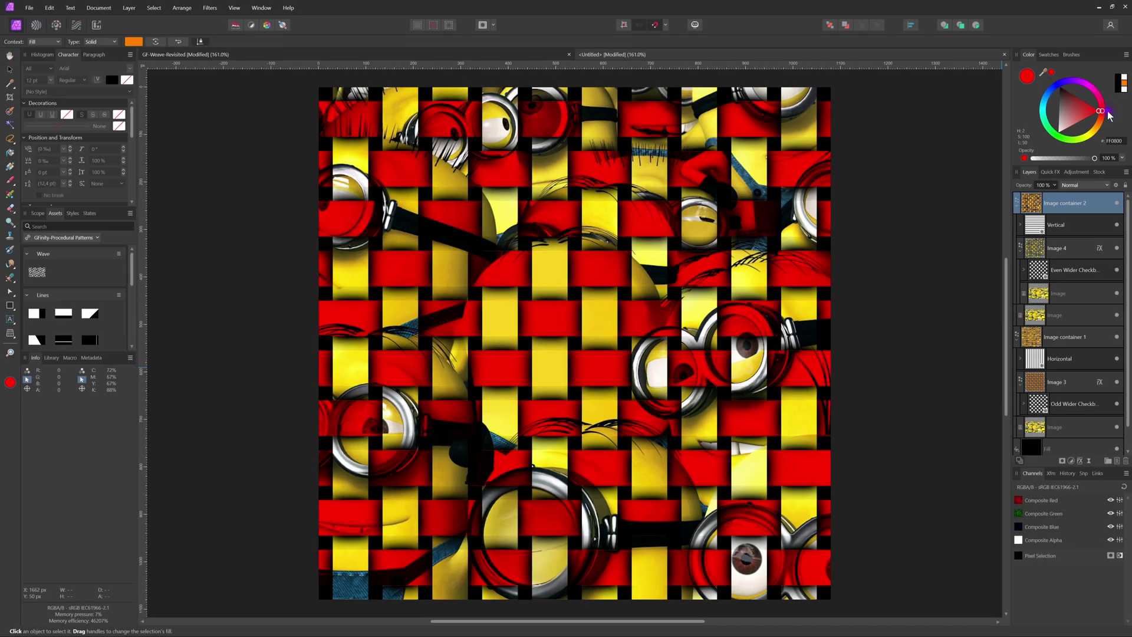
left_click_drag(1108, 115, 1099, 143)
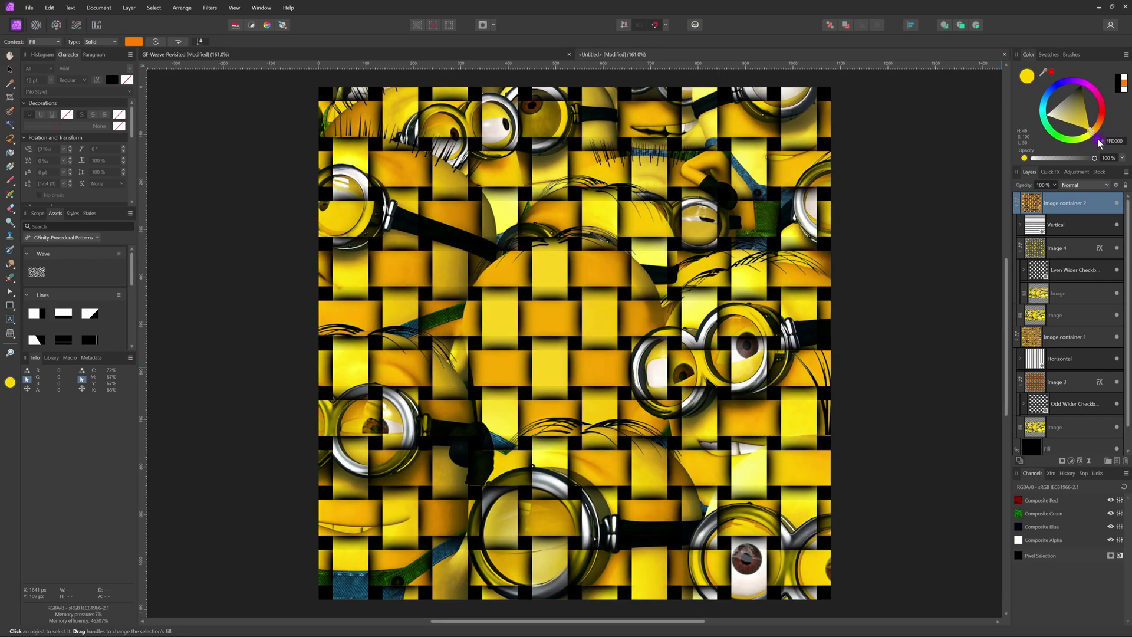